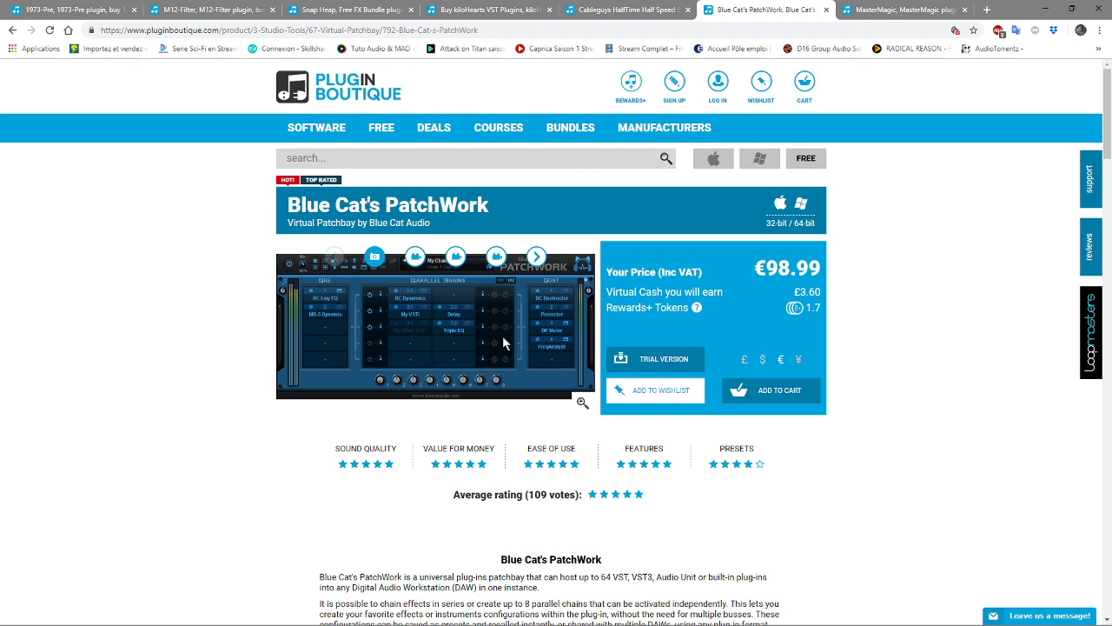
- View the MasterMagic product page on Plugin Boutique
click(876, 19)
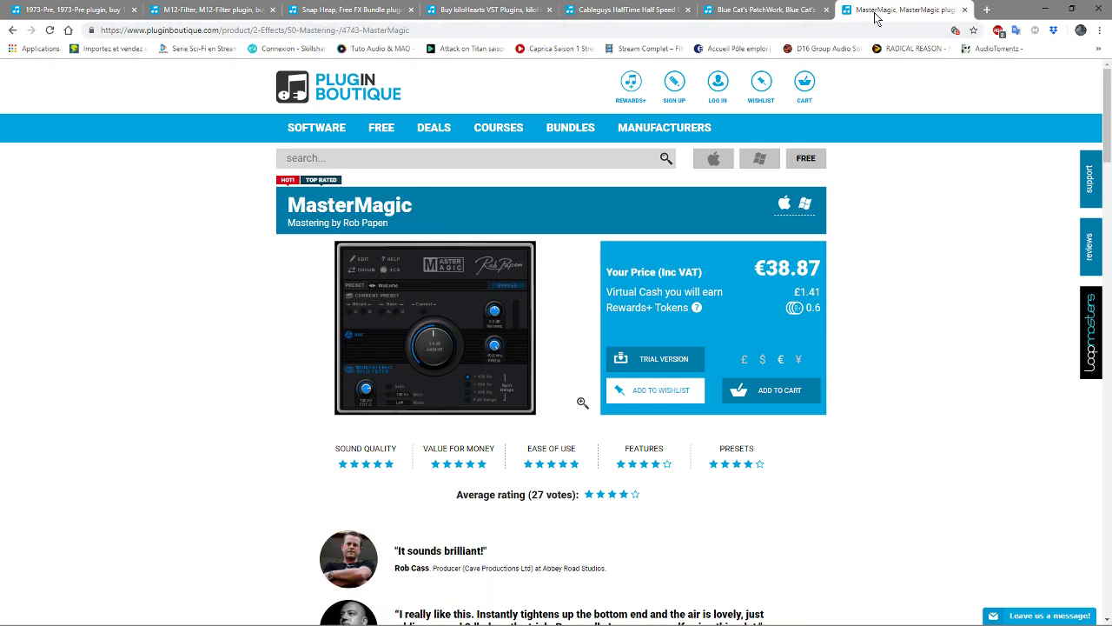
mouse_move(415, 322)
mouse_move(417, 622)
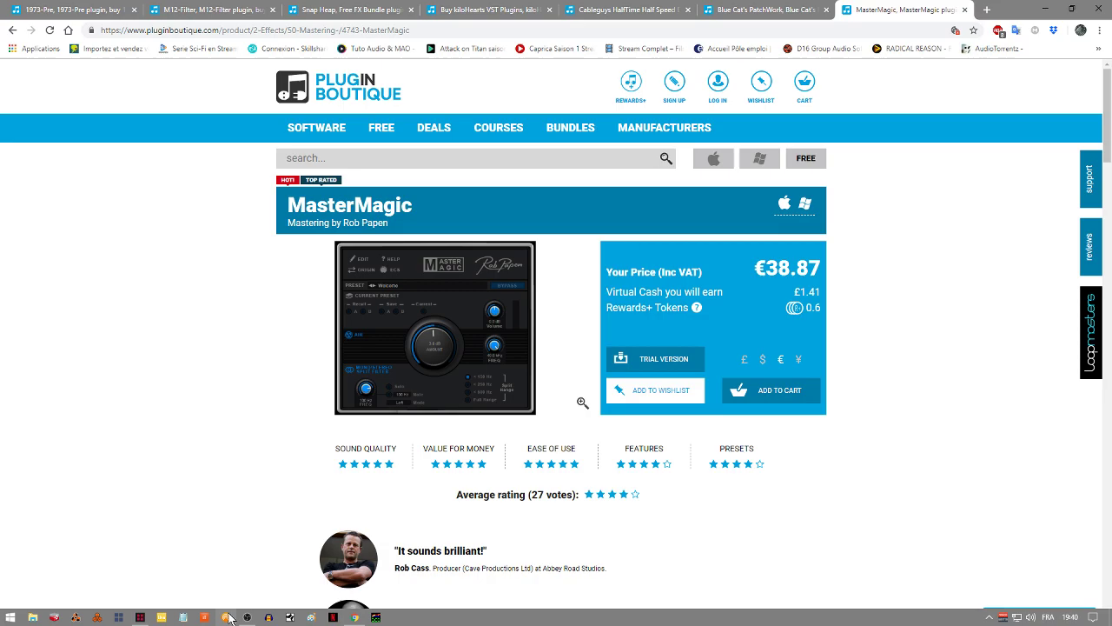
- Switch to the MPC software, play Sequence 03 and bring up the full Mixer window
click(139, 617)
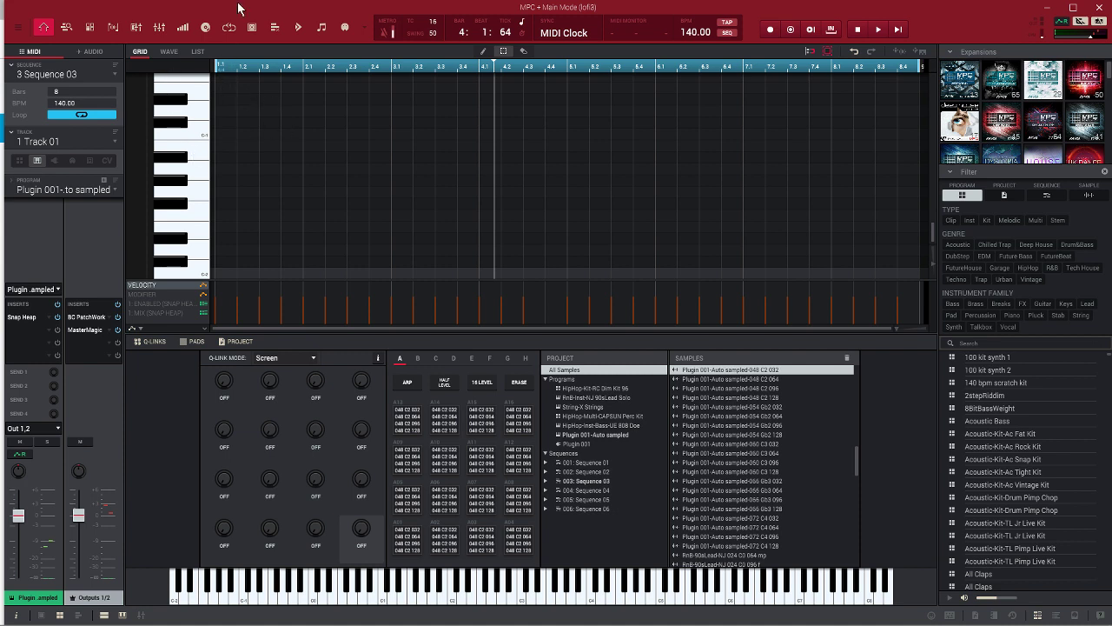
key(space)
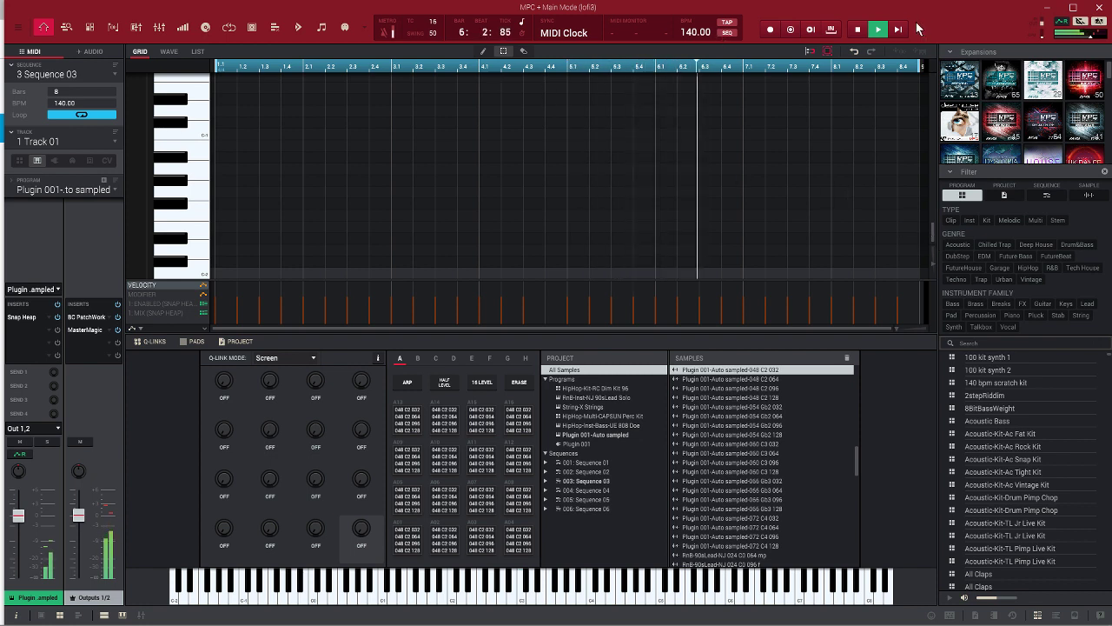
click(140, 613)
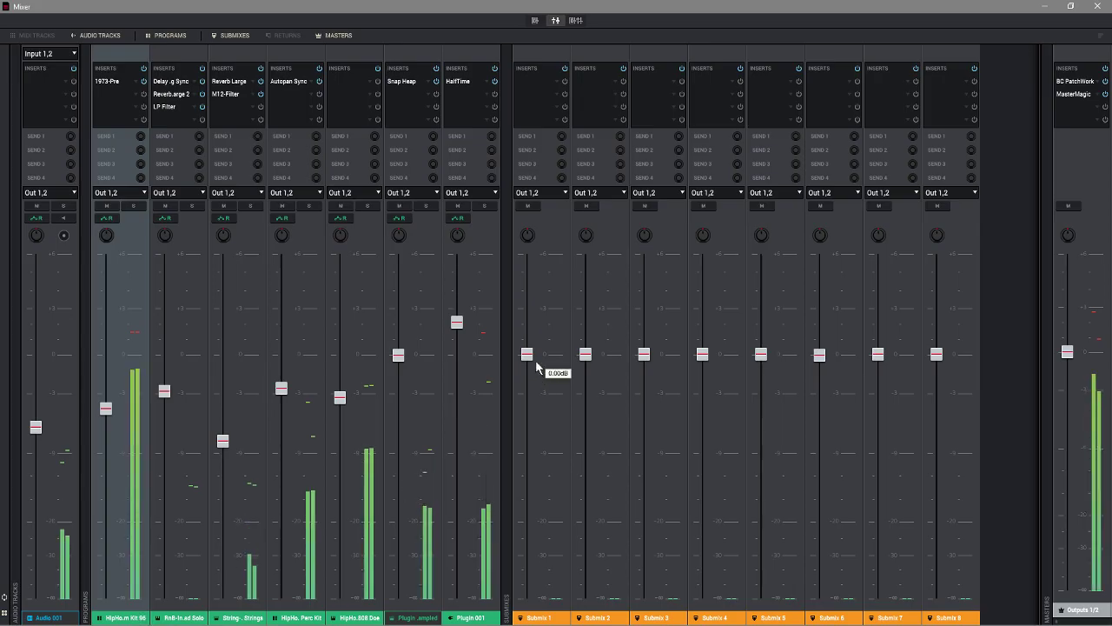
- Open the 1973-Pre insert on the HipHop-Kit-RC Dim Kit 96 channel and move its window clear of the program channels
double_click(121, 81)
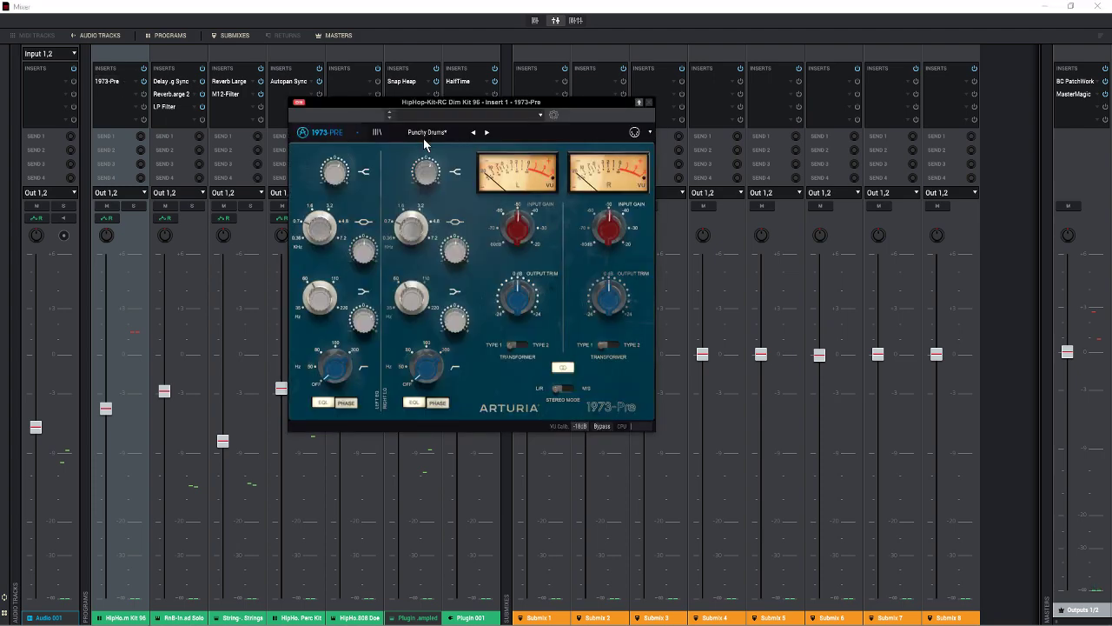
drag(559, 102, 785, 53)
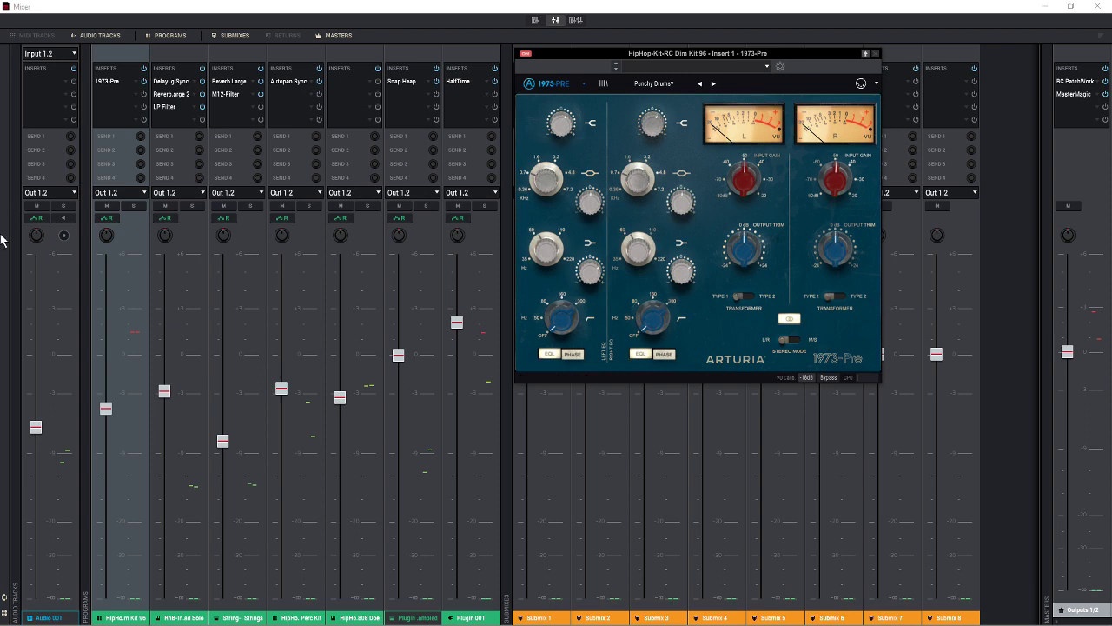
- Solo the HipHop-Kit-RC Dim Kit 96 channel and compare its sound with the 1973-Pre bypassed and active
click(134, 205)
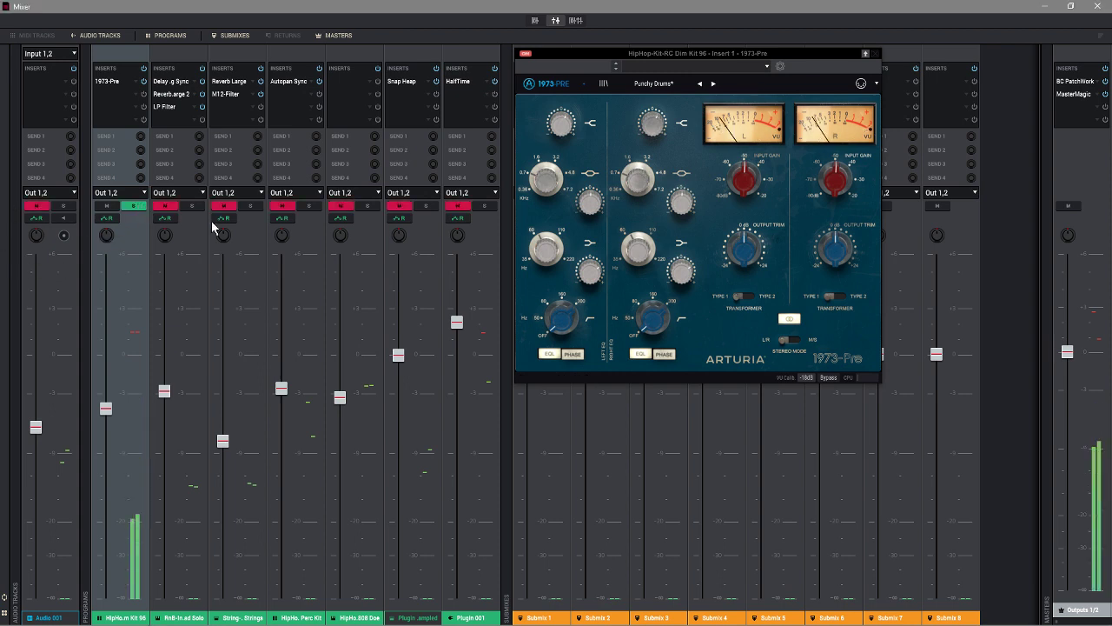
click(526, 53)
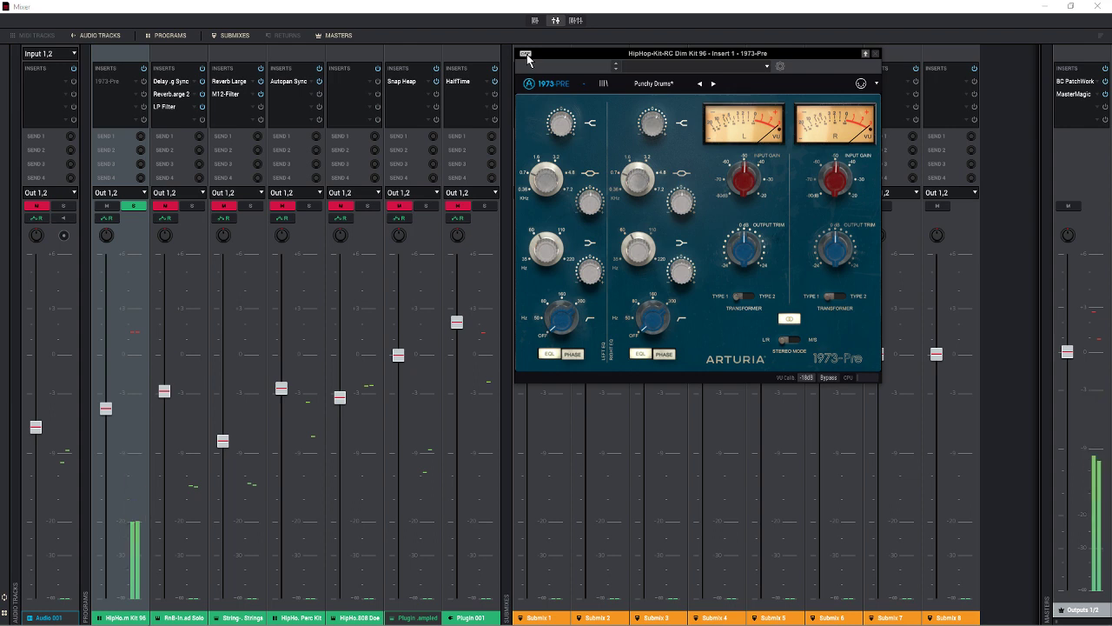
click(526, 54)
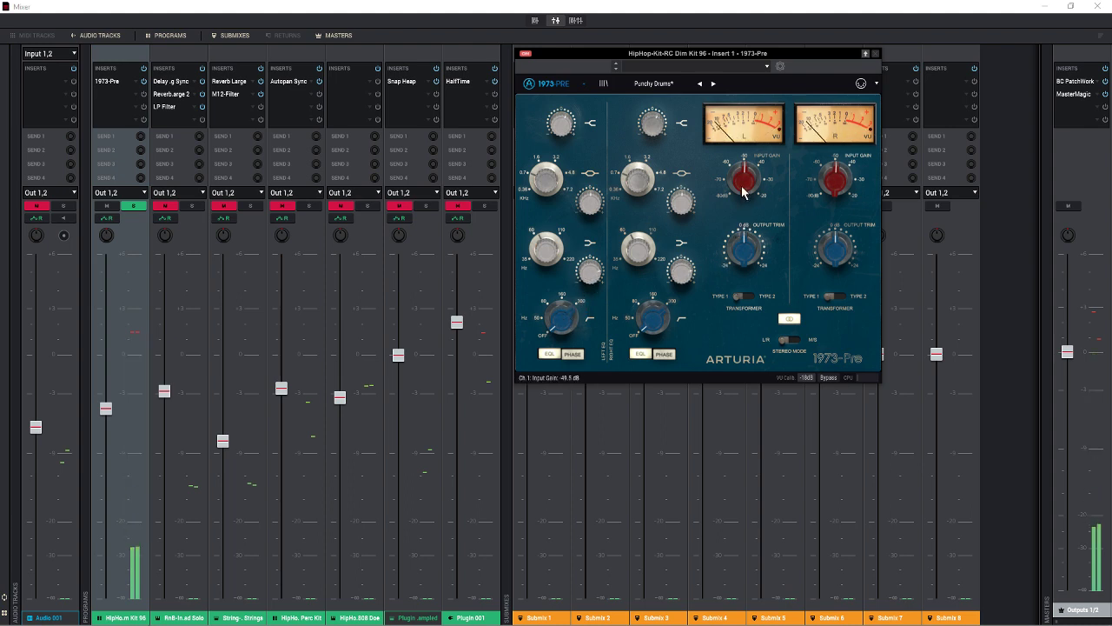
- Raise the 1973-Pre's linked input gain to about -45 dB and fine-tune the channel 1 low-shelf gain
drag(731, 168, 741, 193)
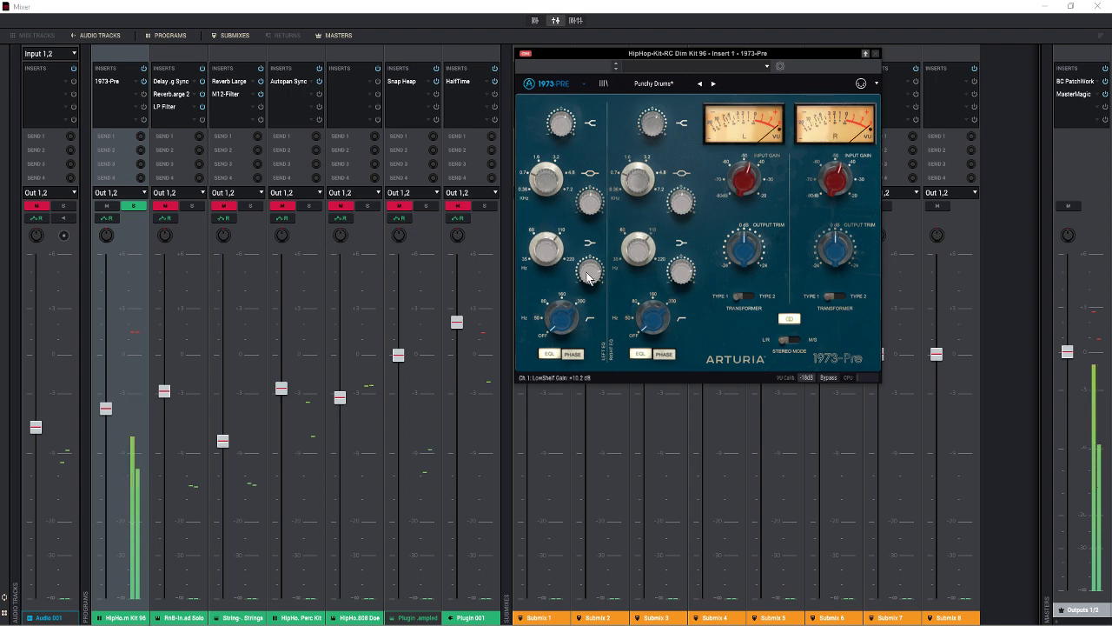
mouse_move(589, 291)
mouse_down()
mouse_move(603, 384)
mouse_move(584, 293)
mouse_up()
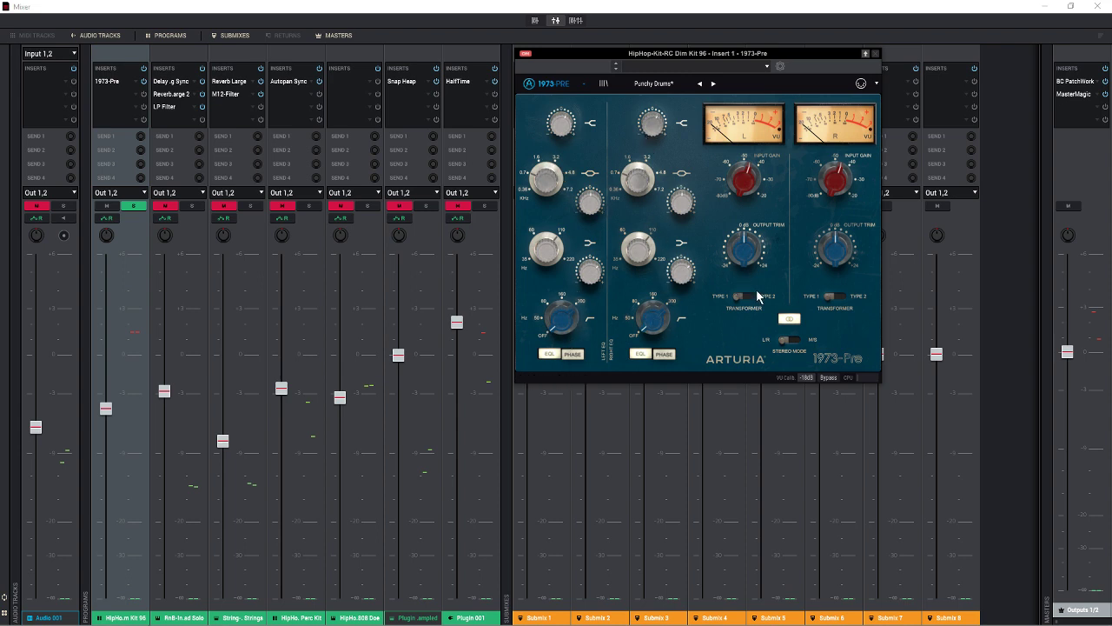
- Try the M/S stereo mode in the 1973-Pre and return it to L/R
click(793, 340)
click(783, 341)
- Play the soloed drum kit and raise the linked input gain of the 1973-Pre further
key(space)
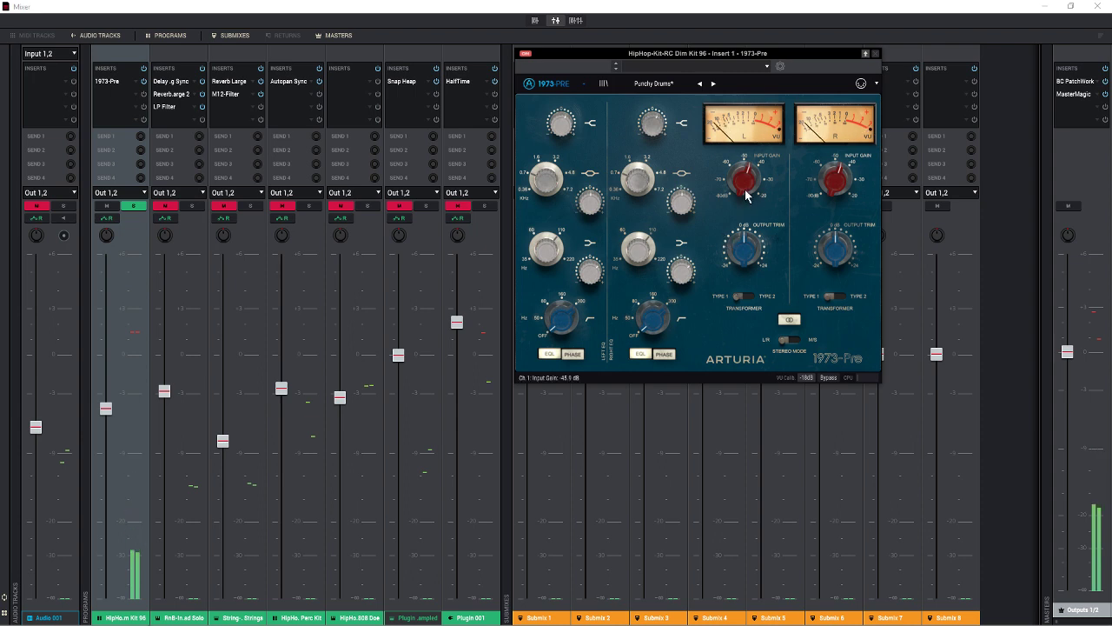
mouse_move(744, 193)
mouse_down()
mouse_move(726, 132)
mouse_move(758, 287)
mouse_move(746, 184)
mouse_up()
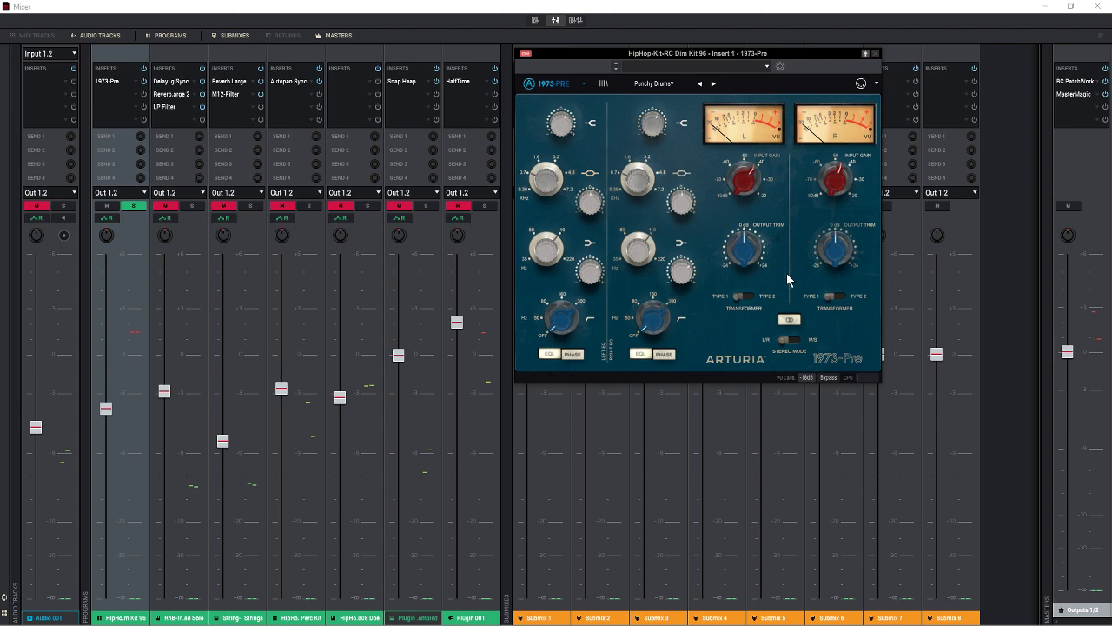
click(790, 322)
- Look through the 1973-Pre preset list without changing the Punchy Drums preset
click(644, 85)
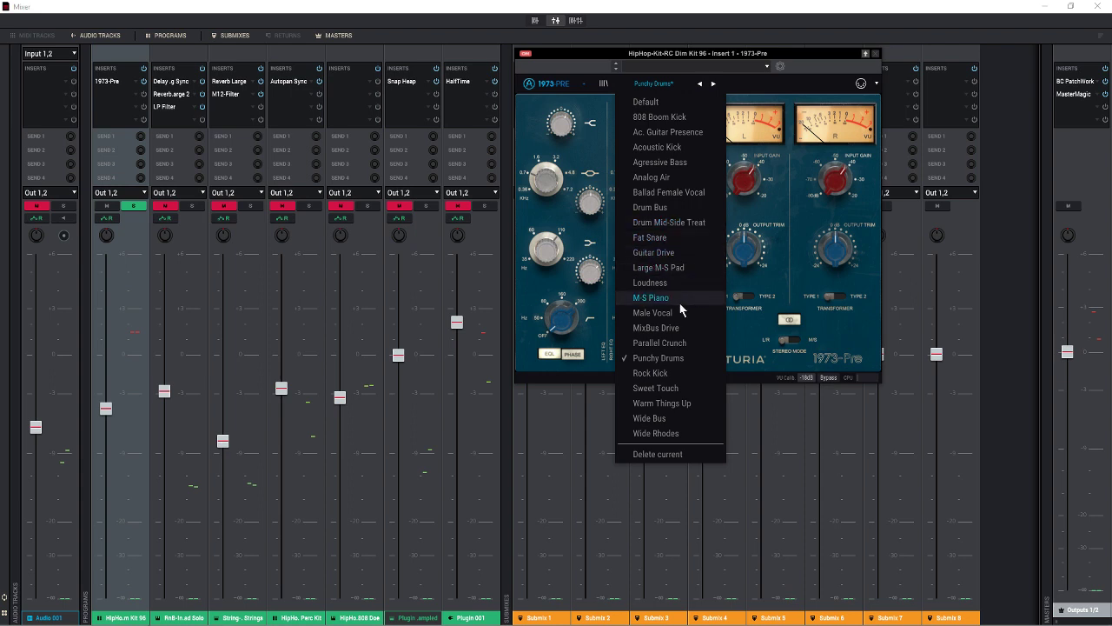
click(753, 309)
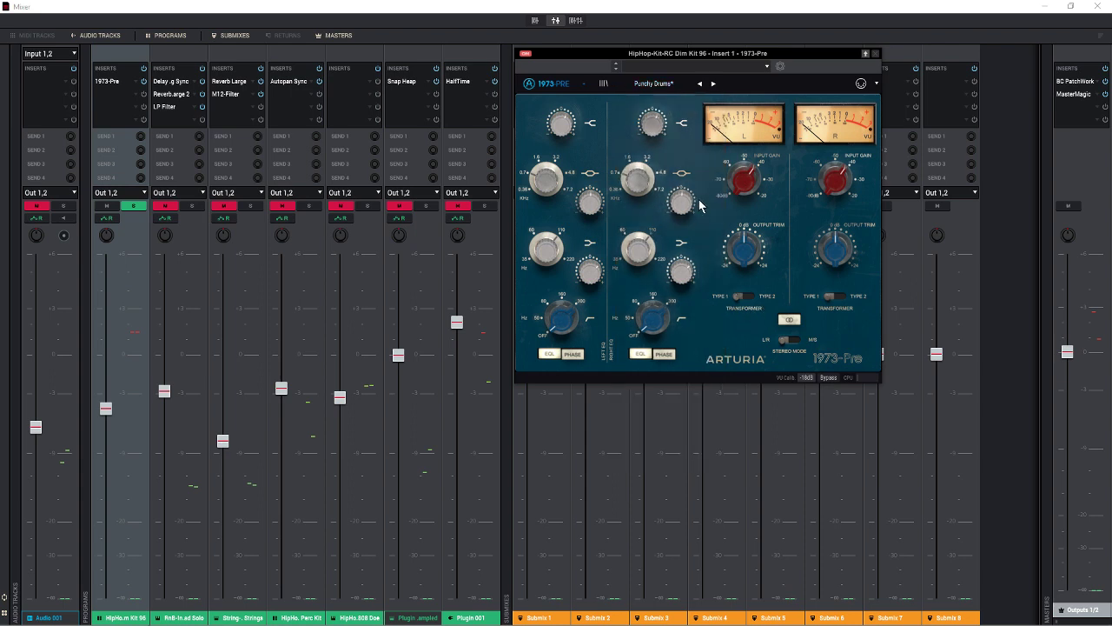
- Enlarge the 1973-Pre plugin window using its Resize Window option
click(574, 86)
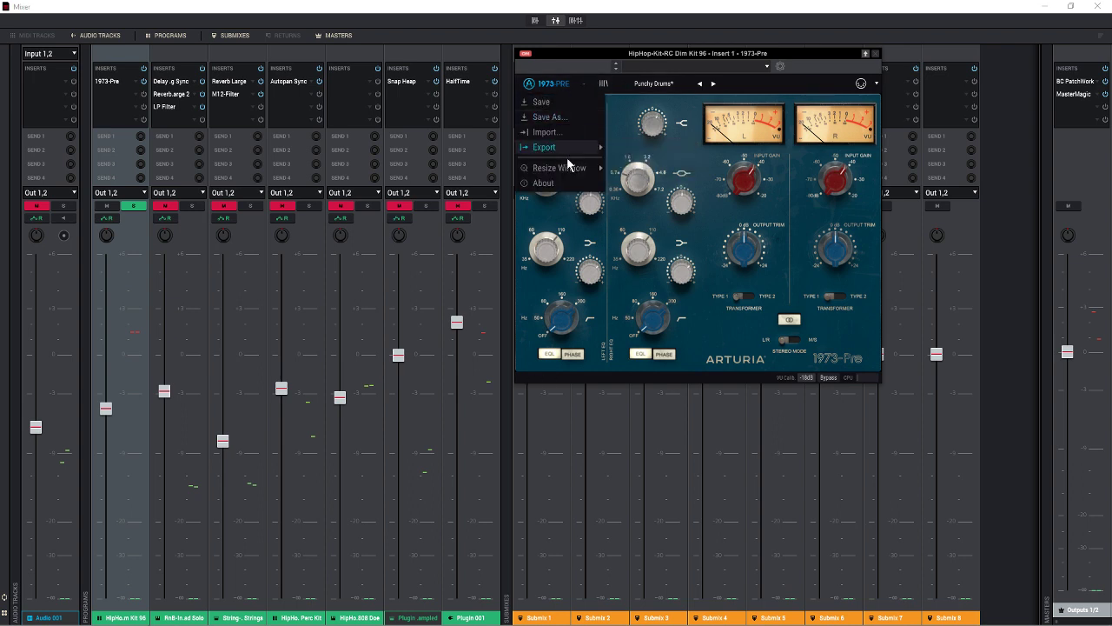
mouse_move(563, 169)
click(632, 229)
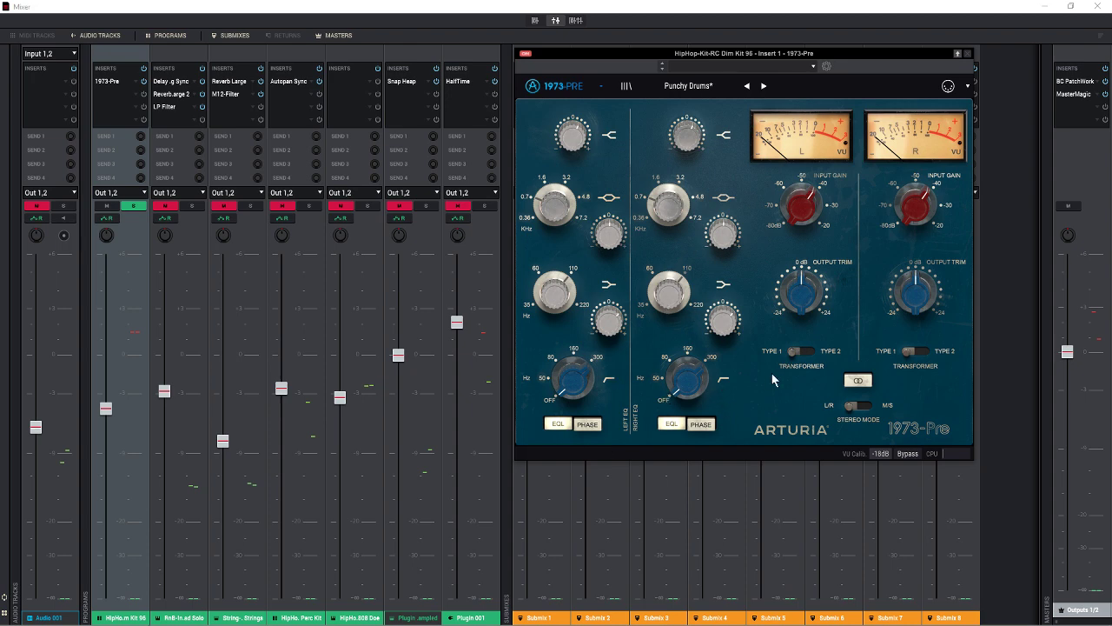
- Switch to Chrome, show the 1973-Pre product page and unpin the plugin window so it no longer covers the page
mouse_move(561, 624)
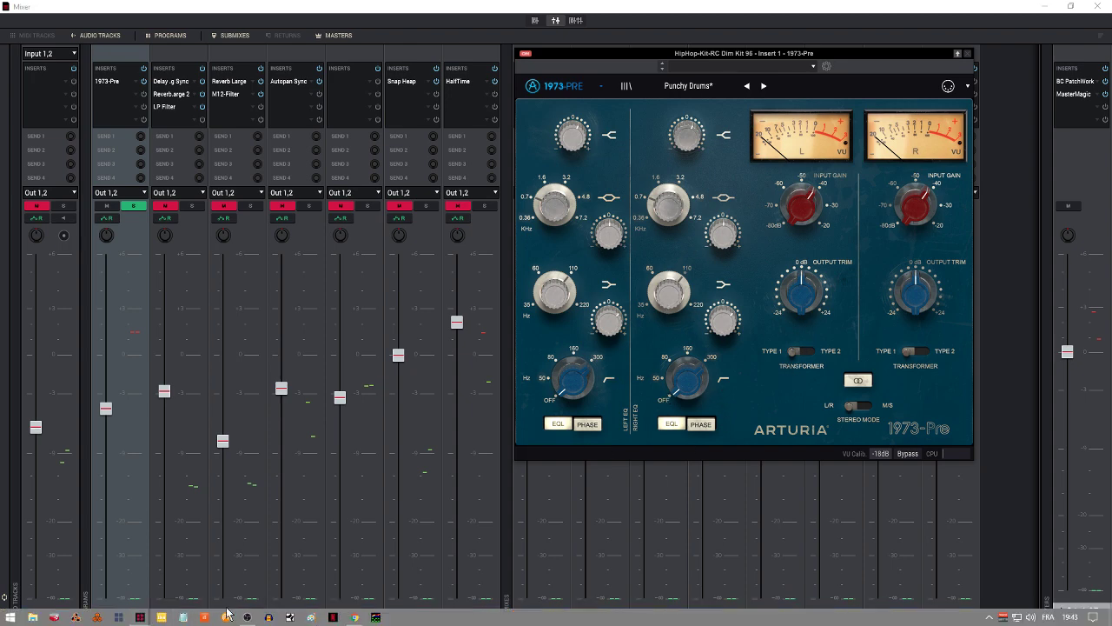
click(354, 618)
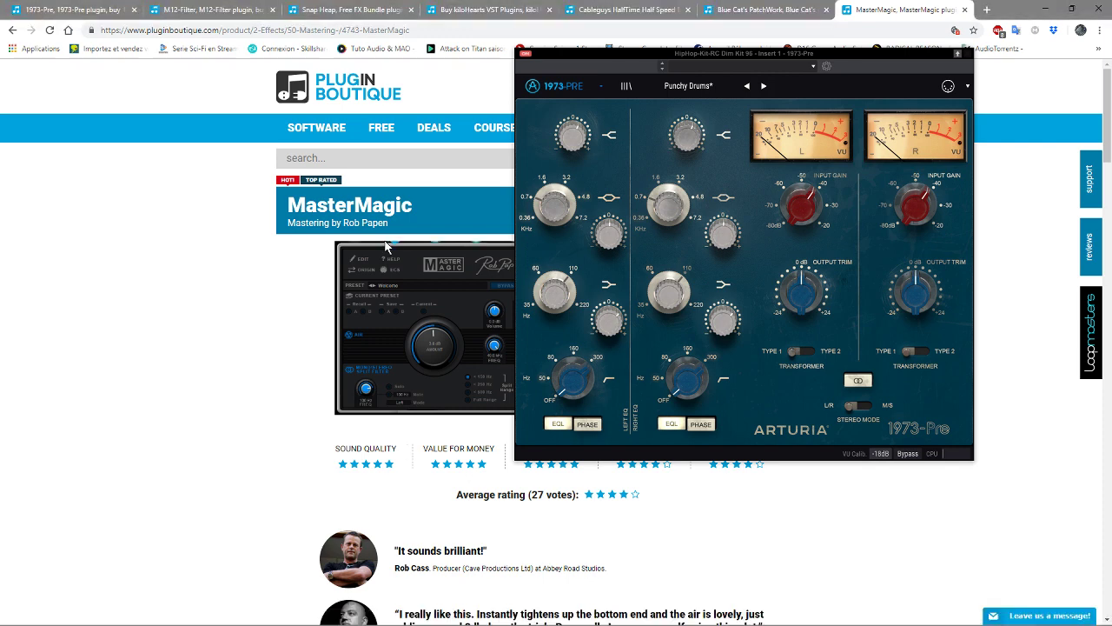
click(83, 10)
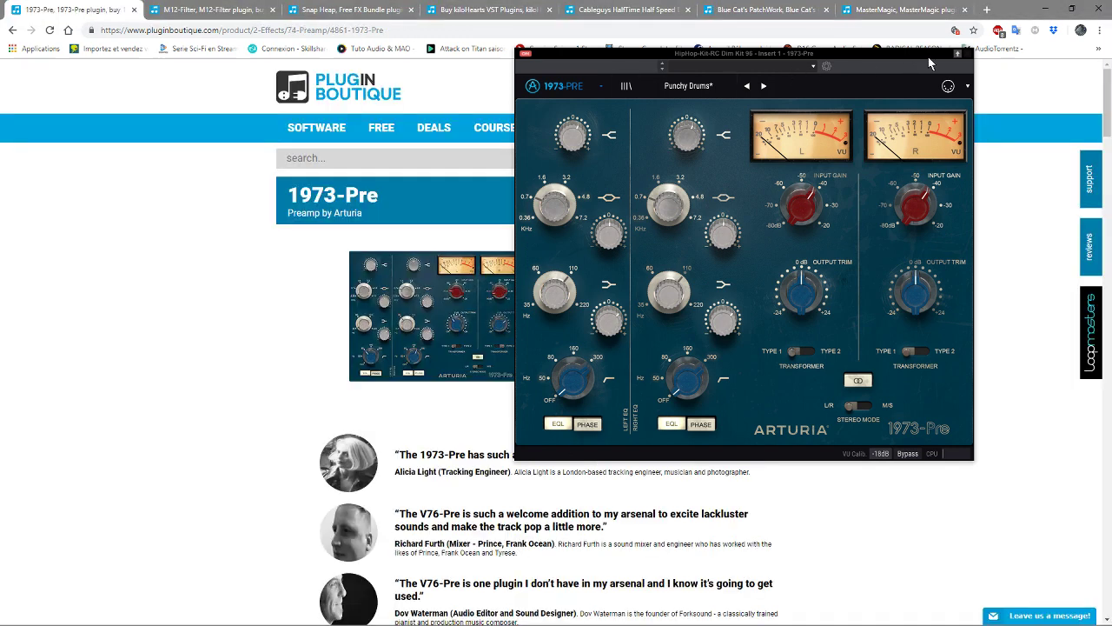
click(957, 53)
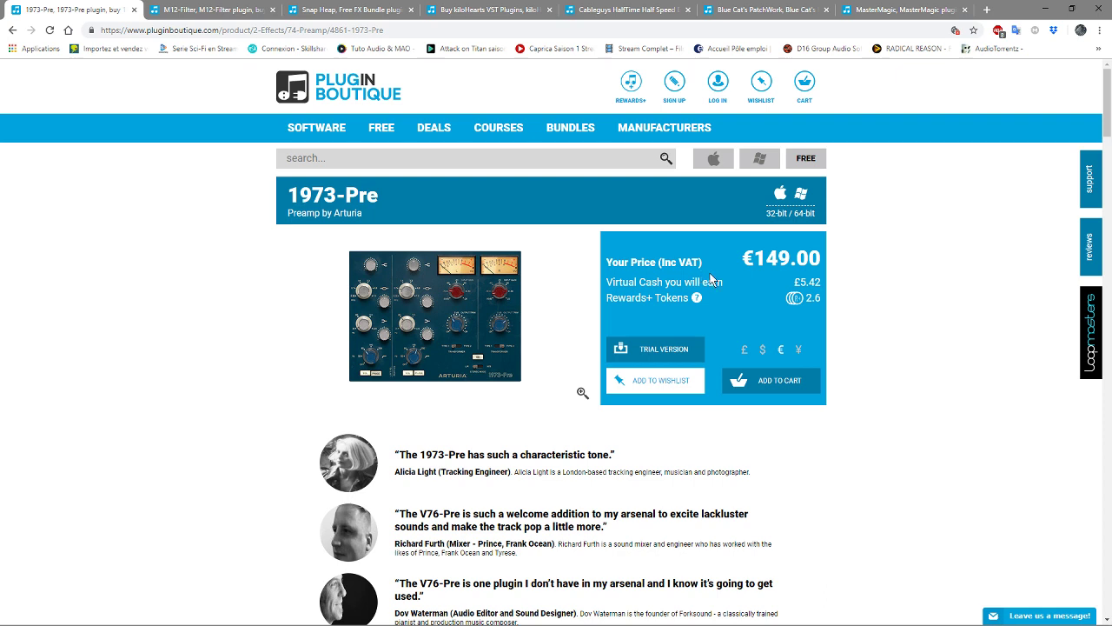
mouse_move(508, 308)
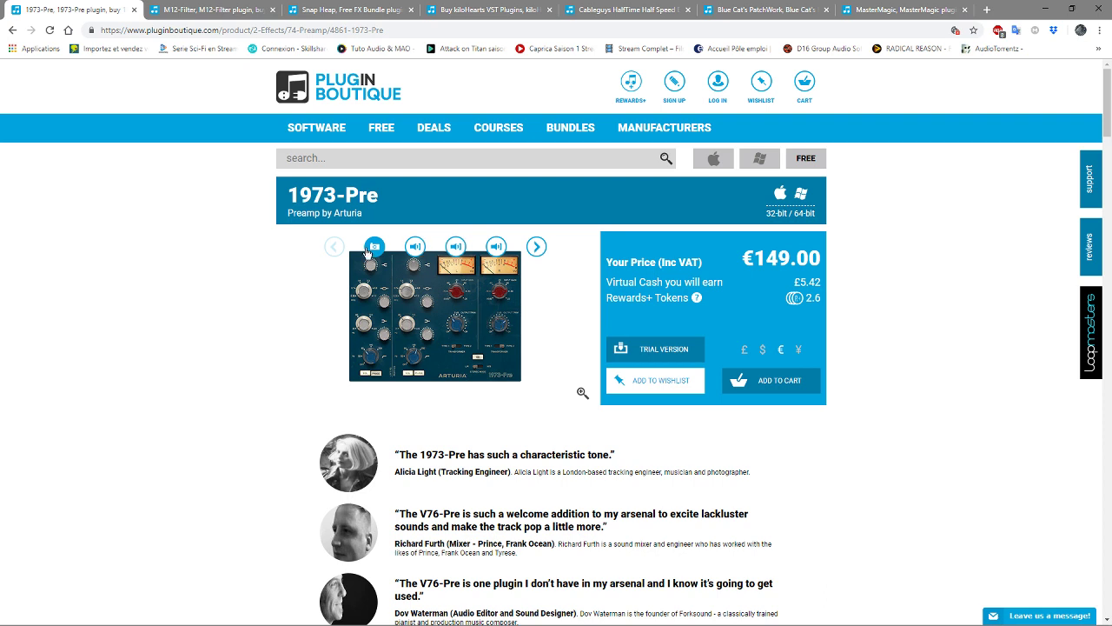
- Open Arturia's manufacturer page in a new tab and examine the plugins and prices of Arturia 3 Preamps You'll Actually Use
right_click(352, 221)
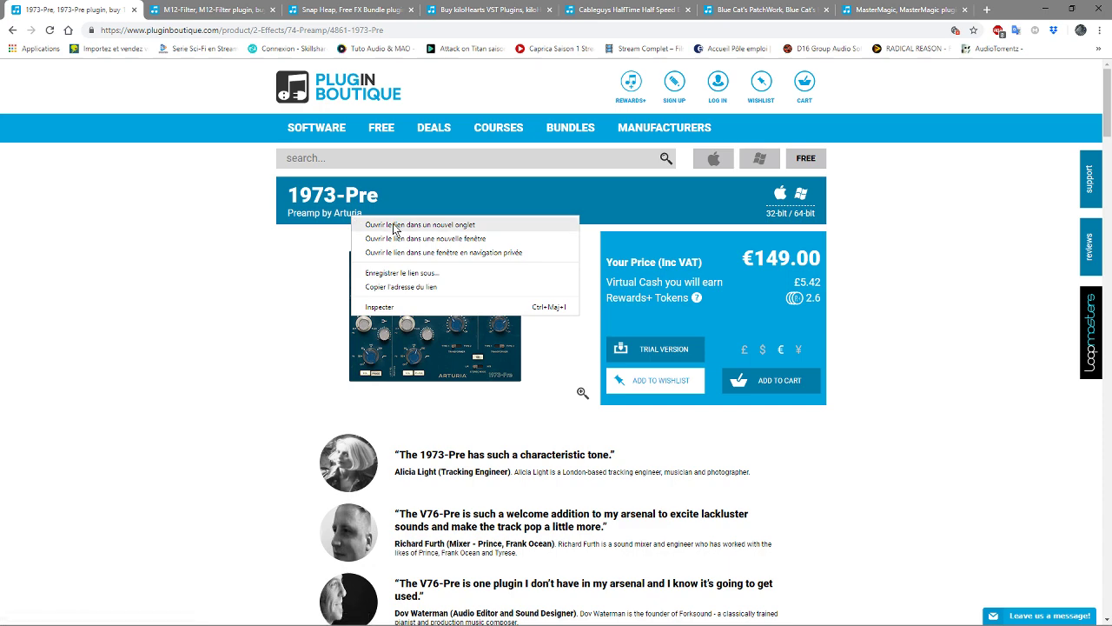
click(378, 224)
click(188, 13)
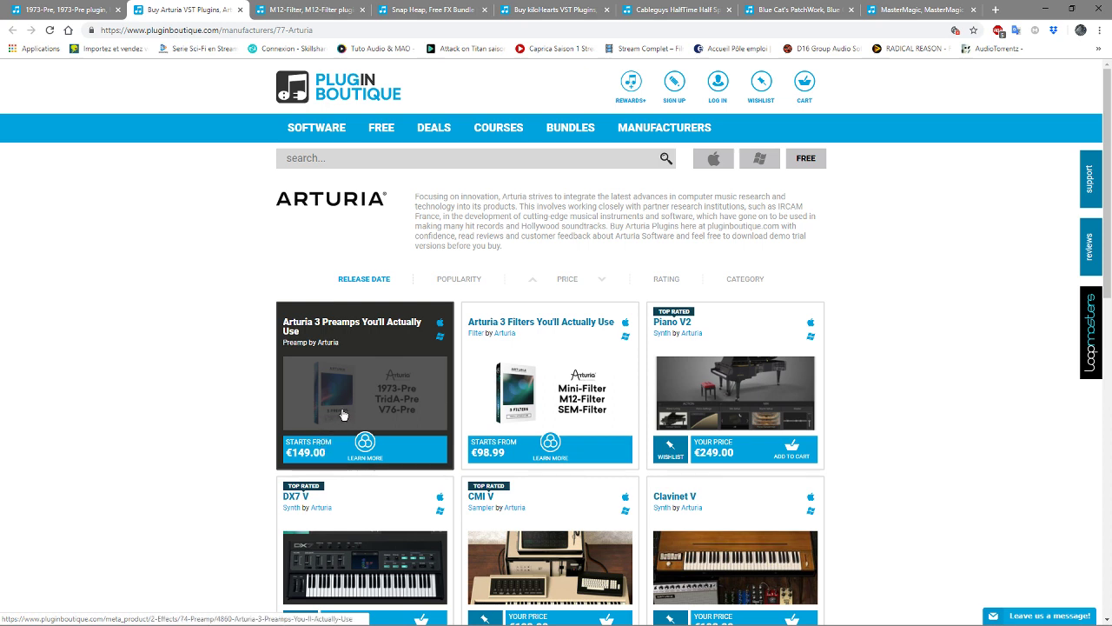
click(341, 407)
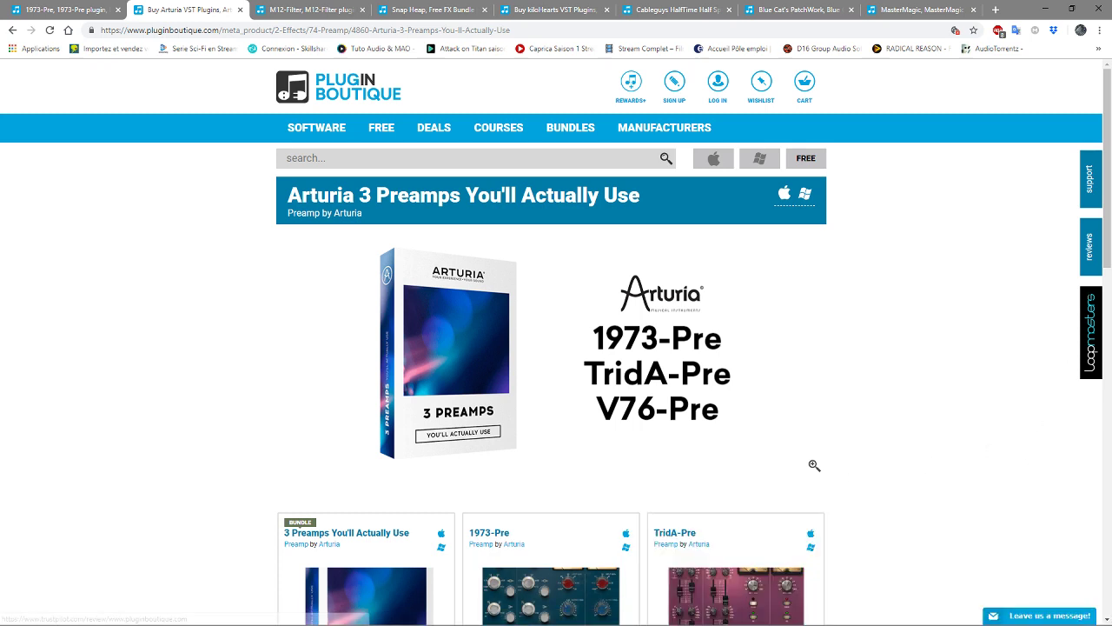
drag(1106, 241, 1106, 367)
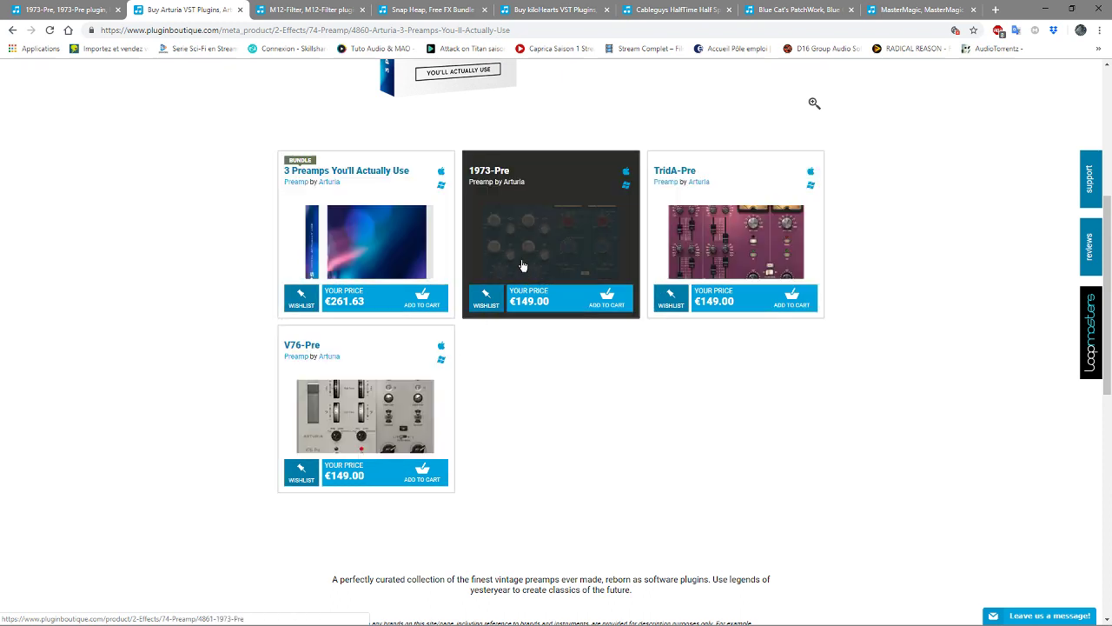
click(464, 209)
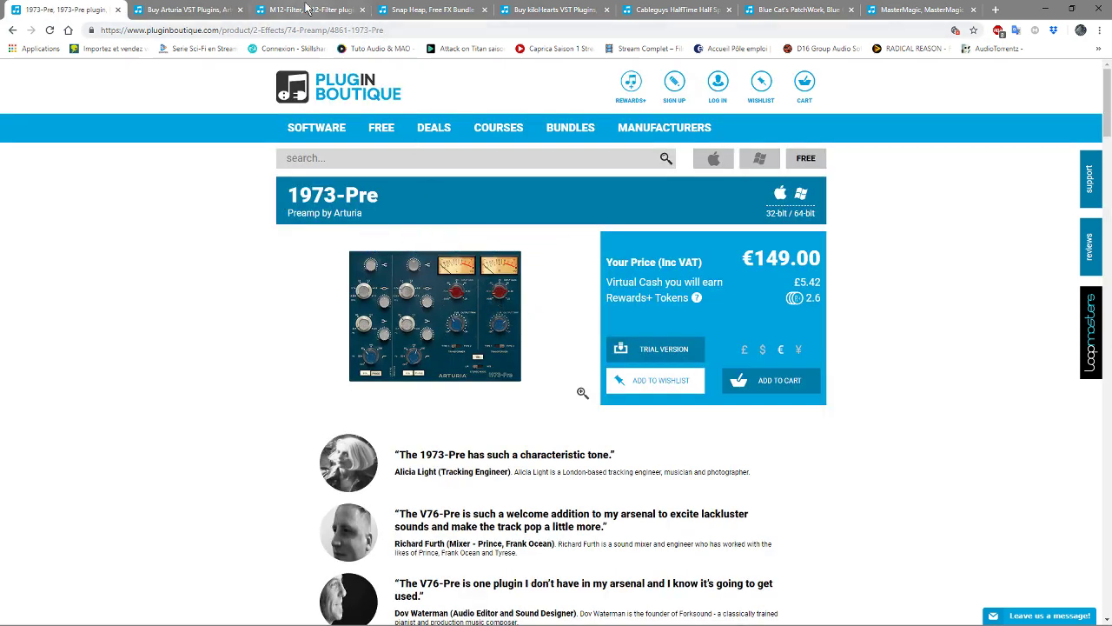
- From the M12-Filter page, open Arturia's manufacturer page in a new tab and examine the Arturia 3 Filters You'll Actually Use offers
click(306, 9)
mouse_move(470, 333)
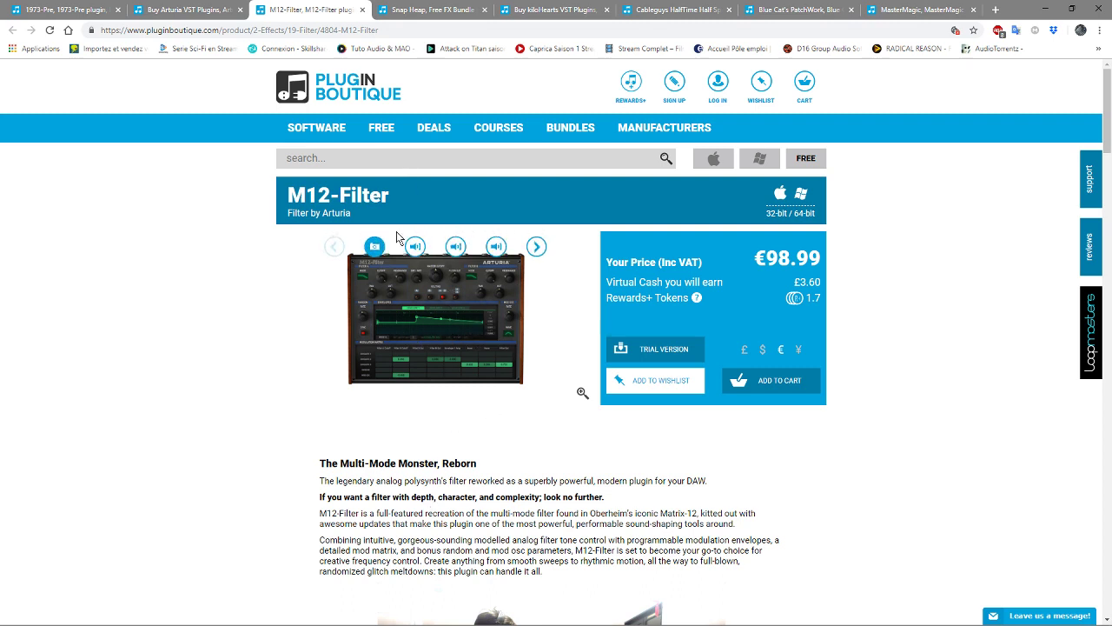
right_click(337, 216)
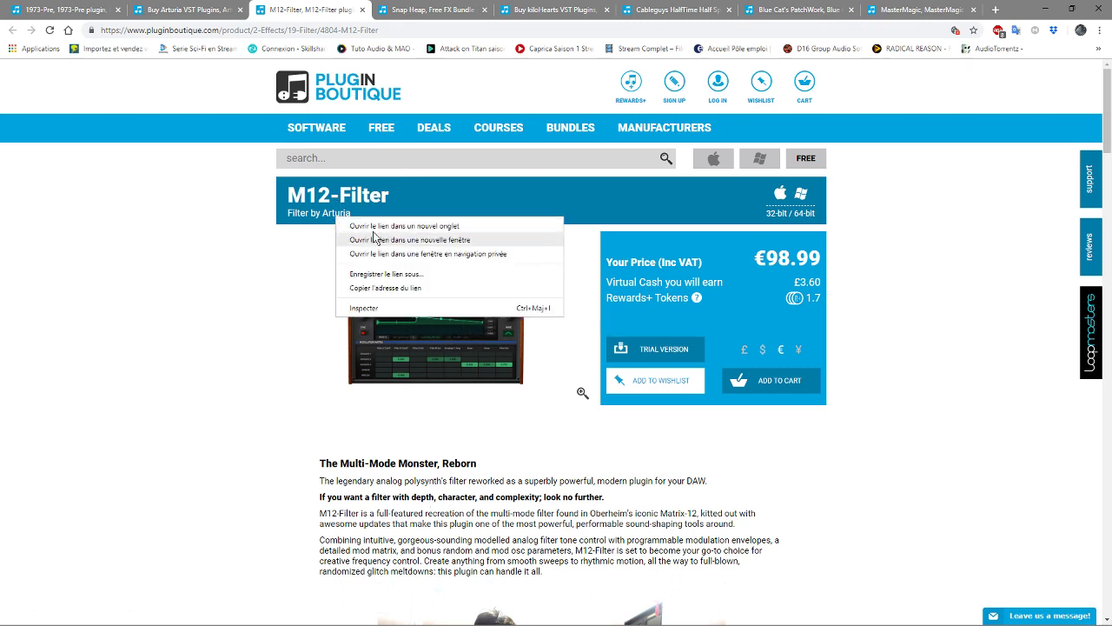
click(373, 226)
click(389, 12)
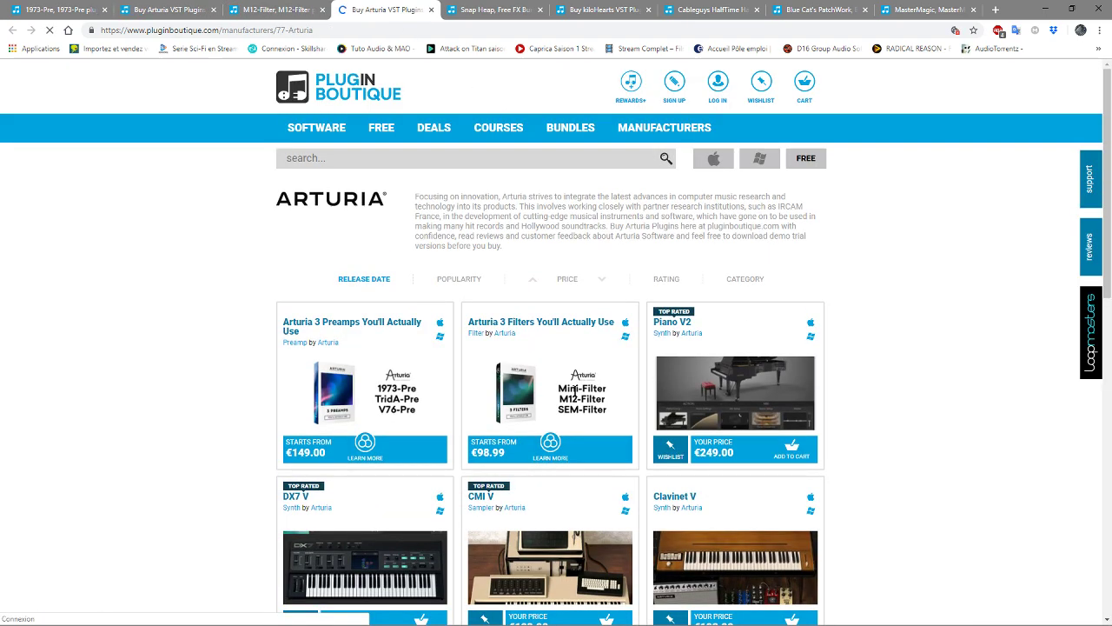
click(569, 393)
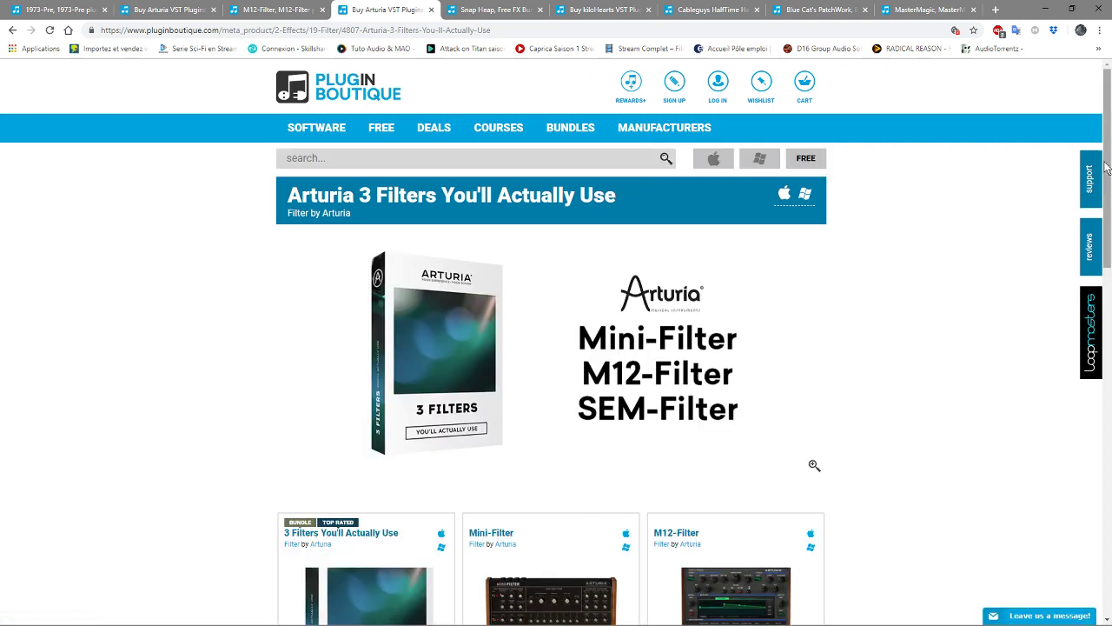
scroll(556, 348, down, 3)
scroll(557, 348, down, 1)
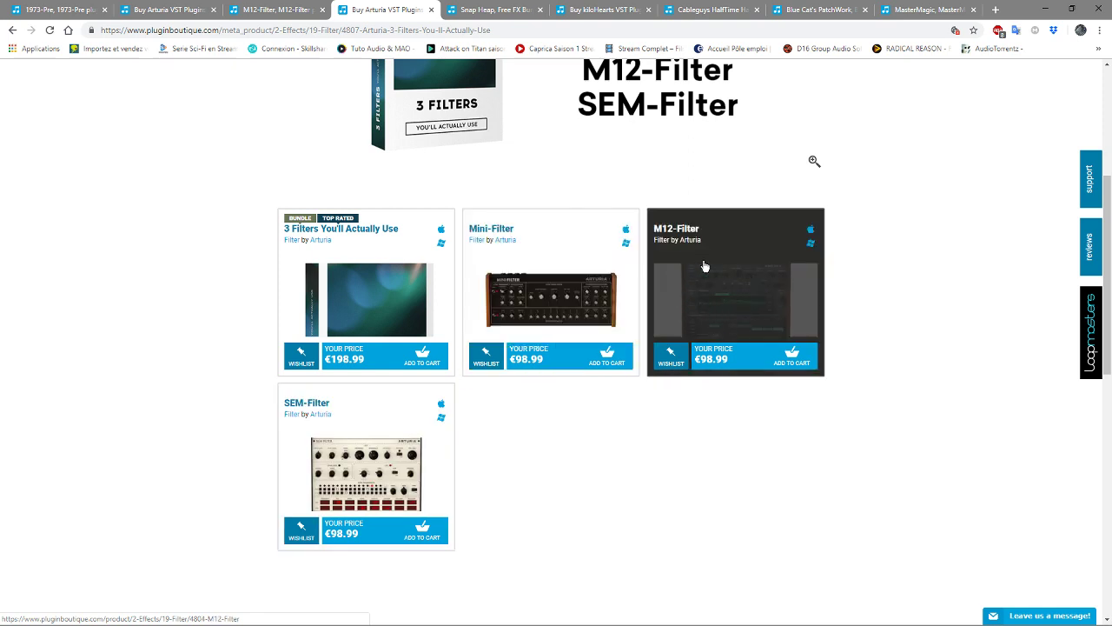
- Revisit the M12-Filter product page, then minimize Chrome to return to the MPC Mixer
click(291, 11)
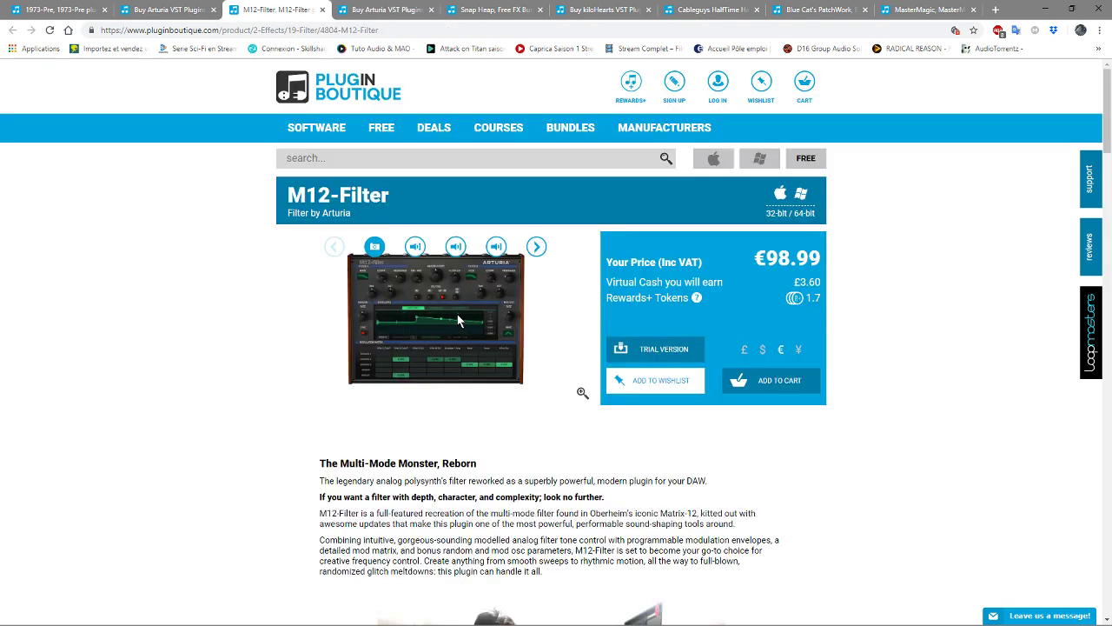
click(1048, 11)
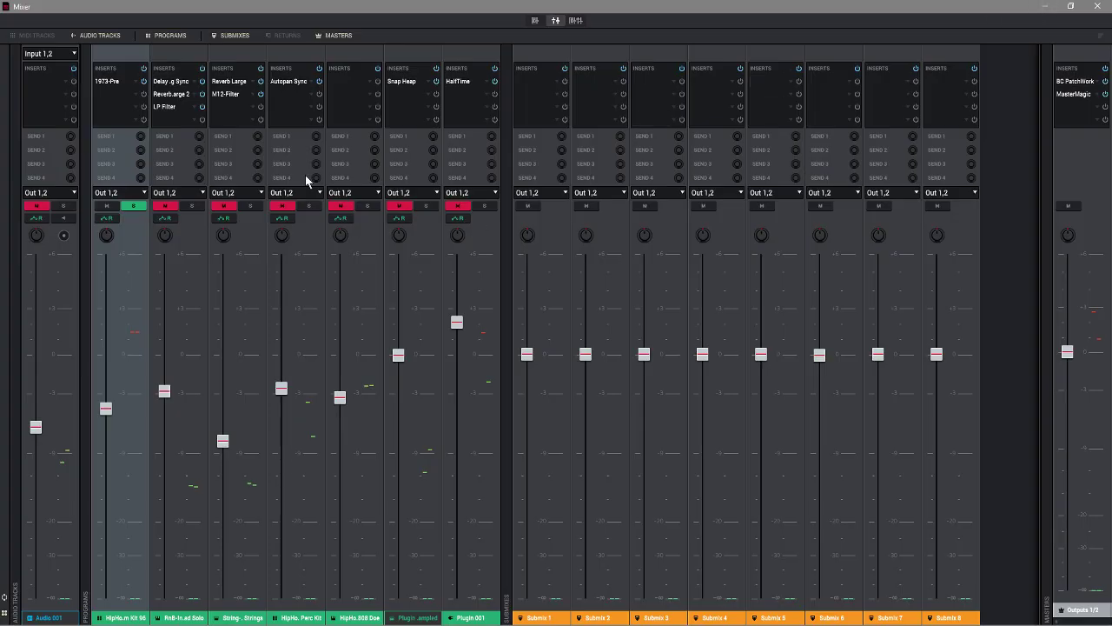
- Replace the drum kit solo with the String-X Strings channel and open its M12-Filter, comparing the sound with the filter bypassed and enabled
click(130, 206)
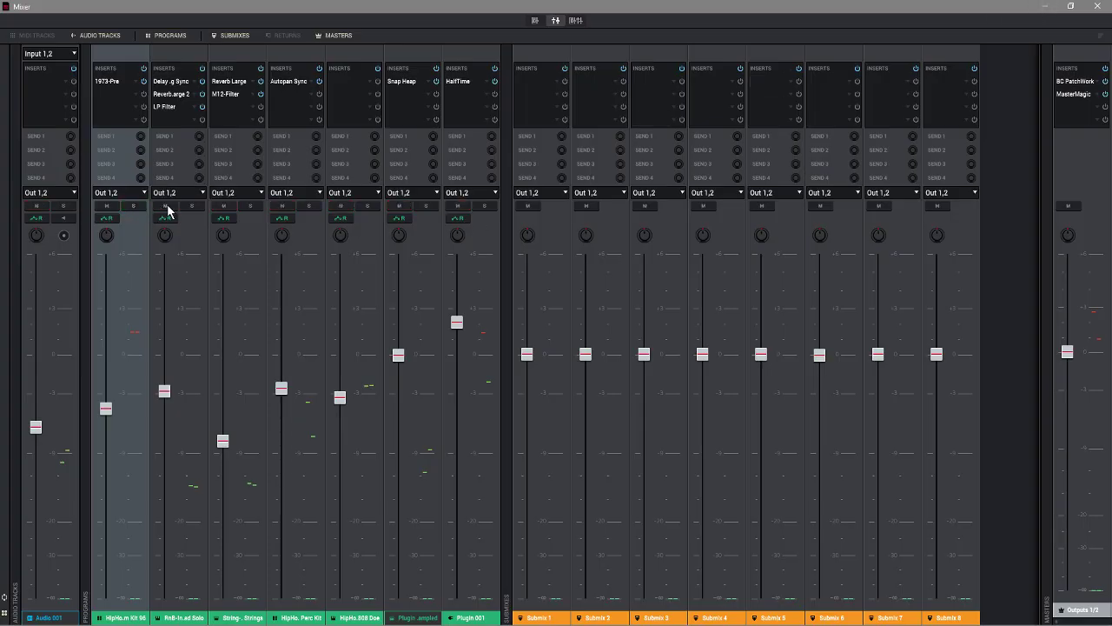
click(248, 206)
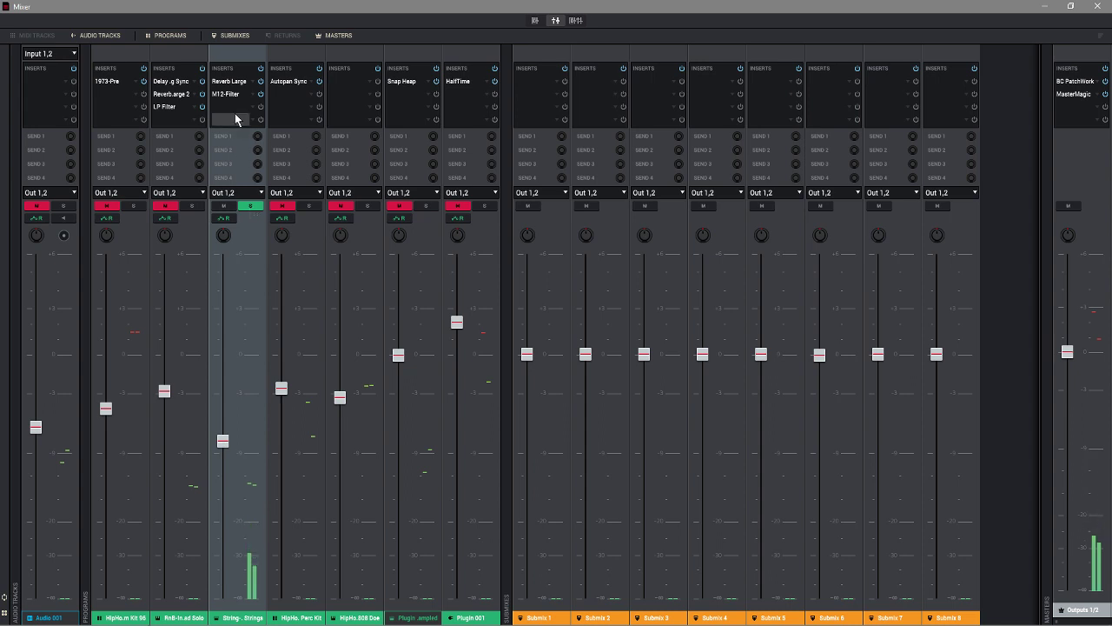
click(260, 94)
click(220, 94)
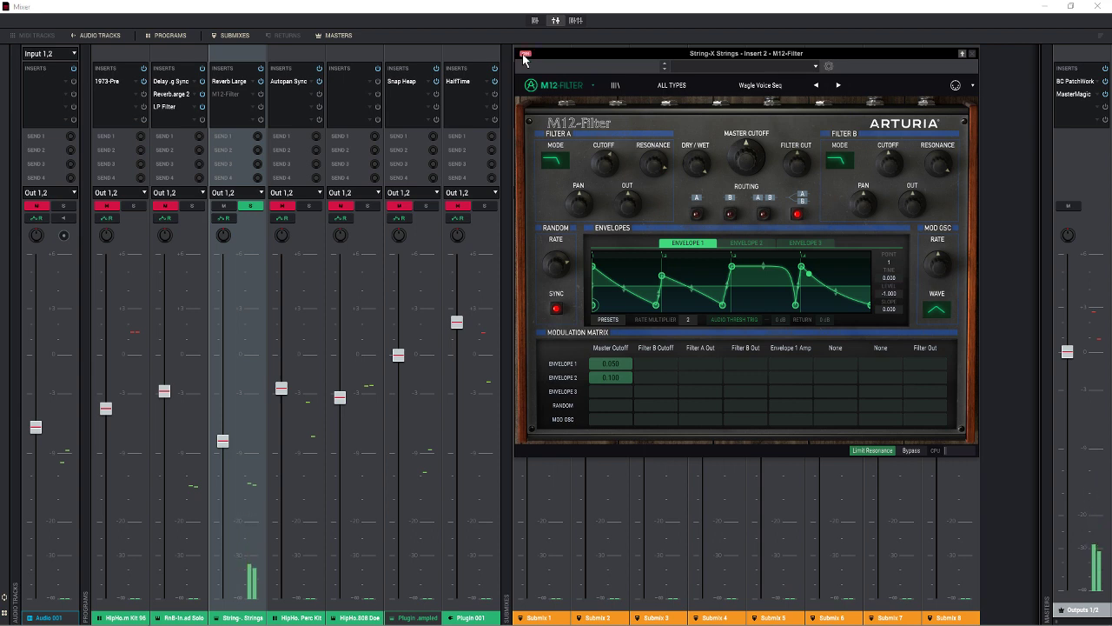
click(525, 55)
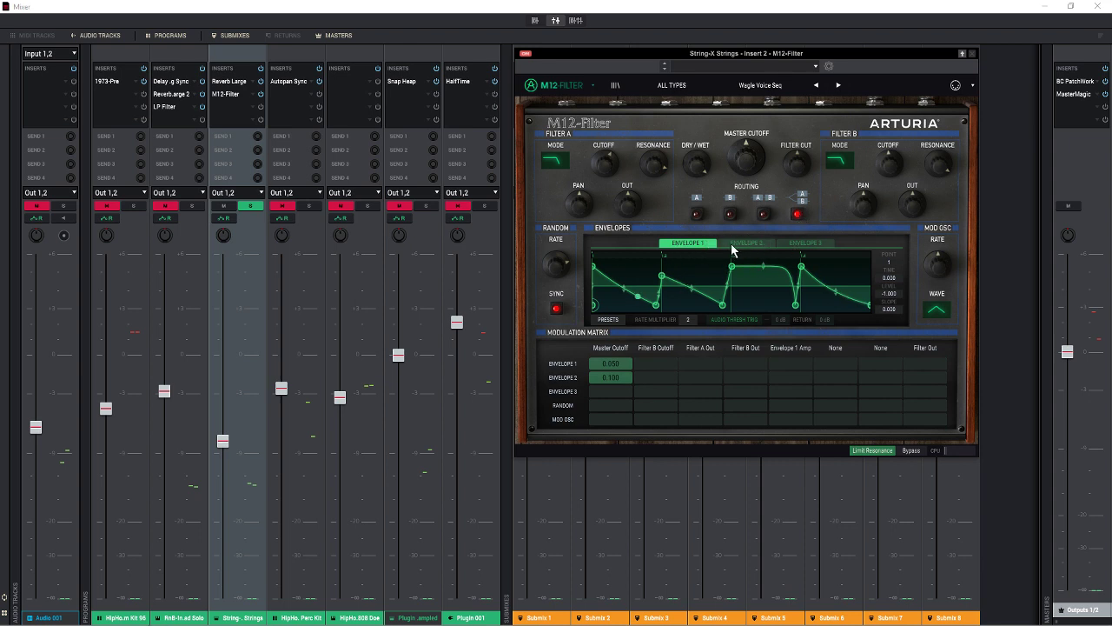
- Look through the Envelope 2 and Envelope 3 curves of the M12-Filter and return to Envelope 1
click(763, 246)
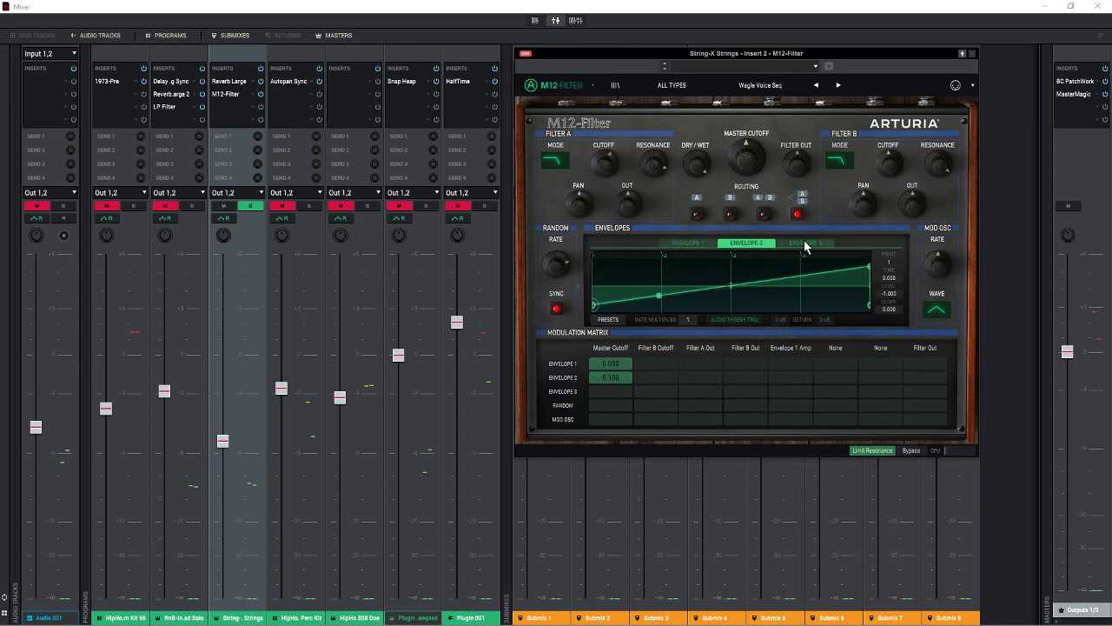
click(805, 244)
click(695, 241)
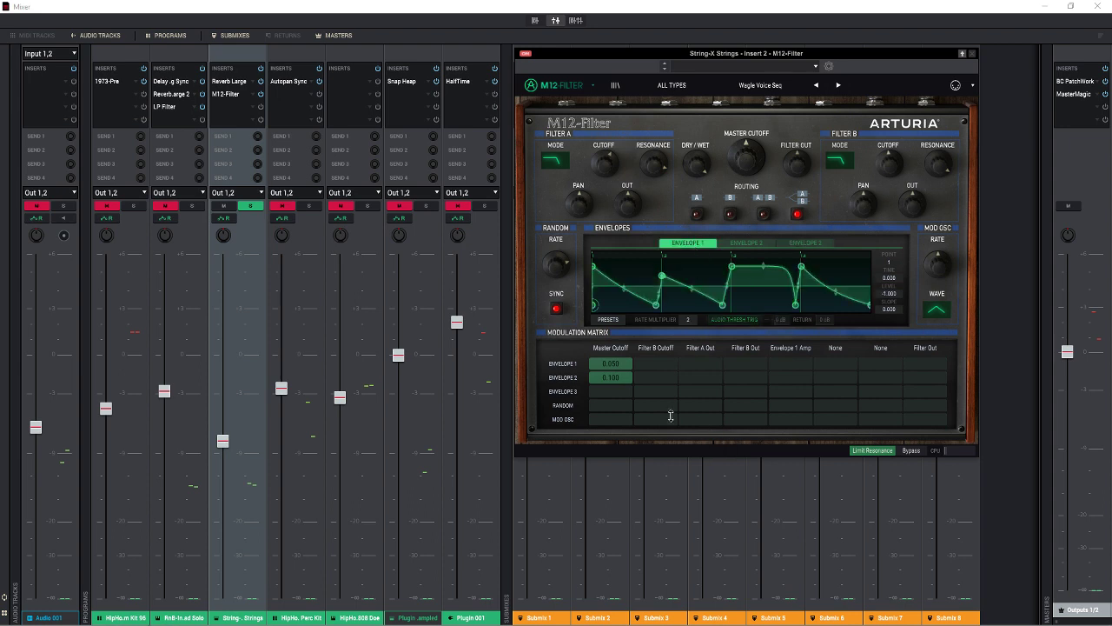
- Try an Envelope 1 amount for Filter B Cutoff in the modulation matrix, reset it, and look over the column's destination options without changing it
mouse_move(652, 364)
mouse_down()
mouse_move(651, 335)
mouse_move(656, 387)
mouse_move(655, 365)
mouse_up()
double_click(655, 363)
click(657, 348)
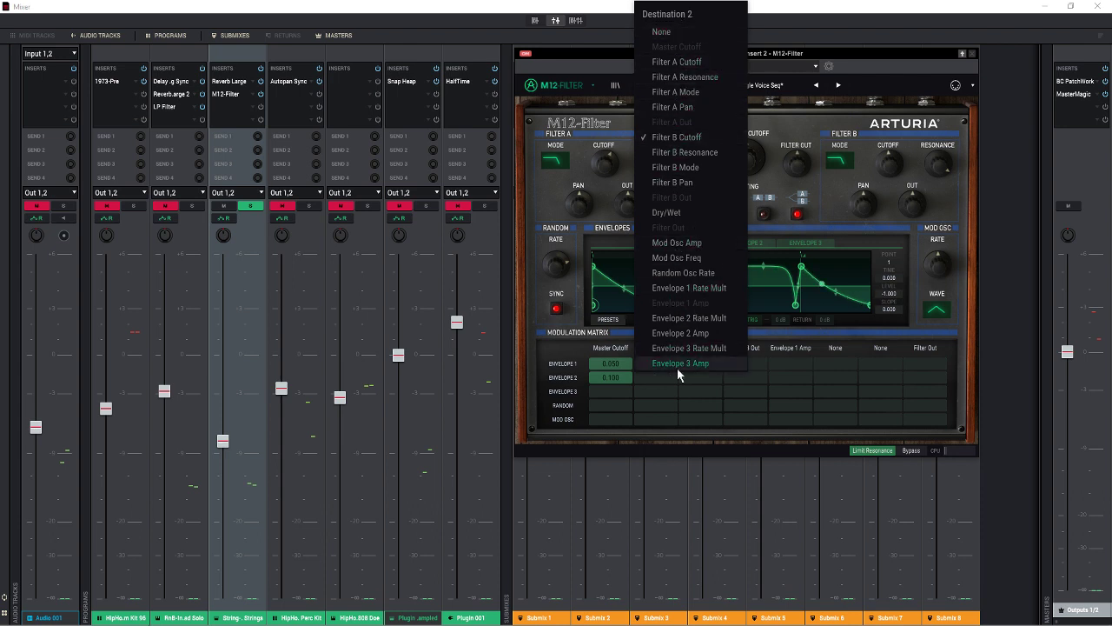
click(795, 115)
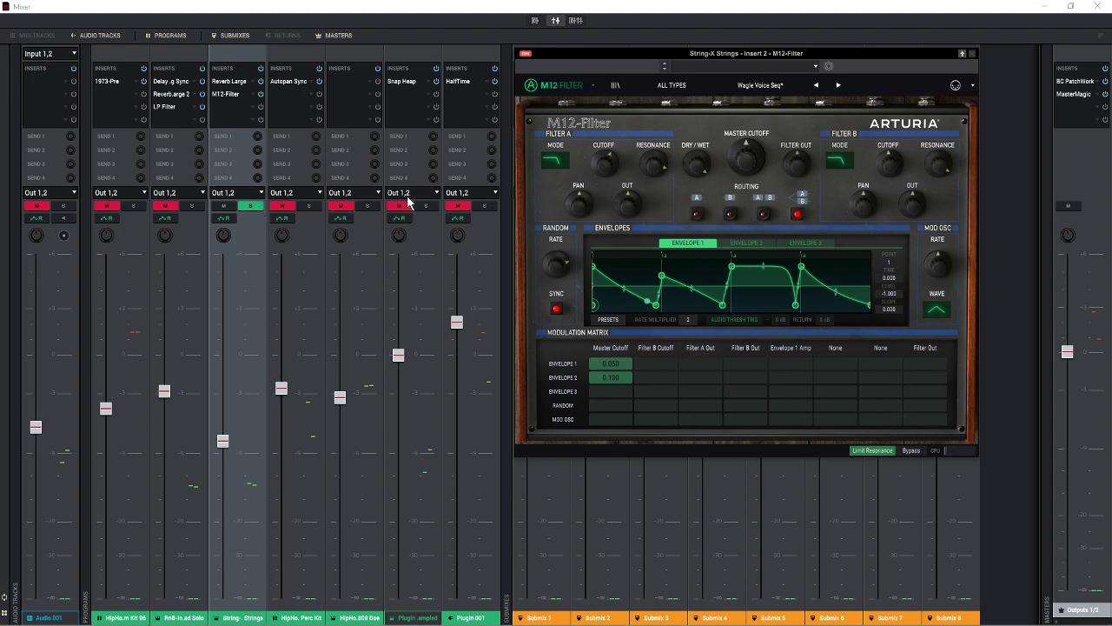
- Unsolo the strings channel, compare the M12-Filter bypassed and enabled within the full mix, and close the plugin window
click(526, 54)
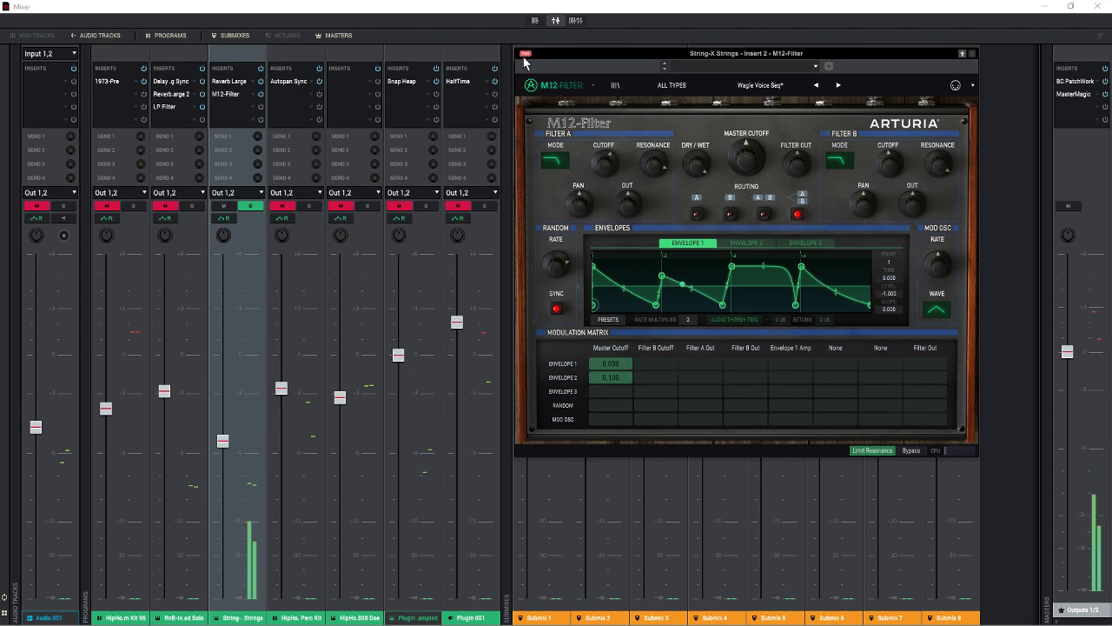
click(251, 206)
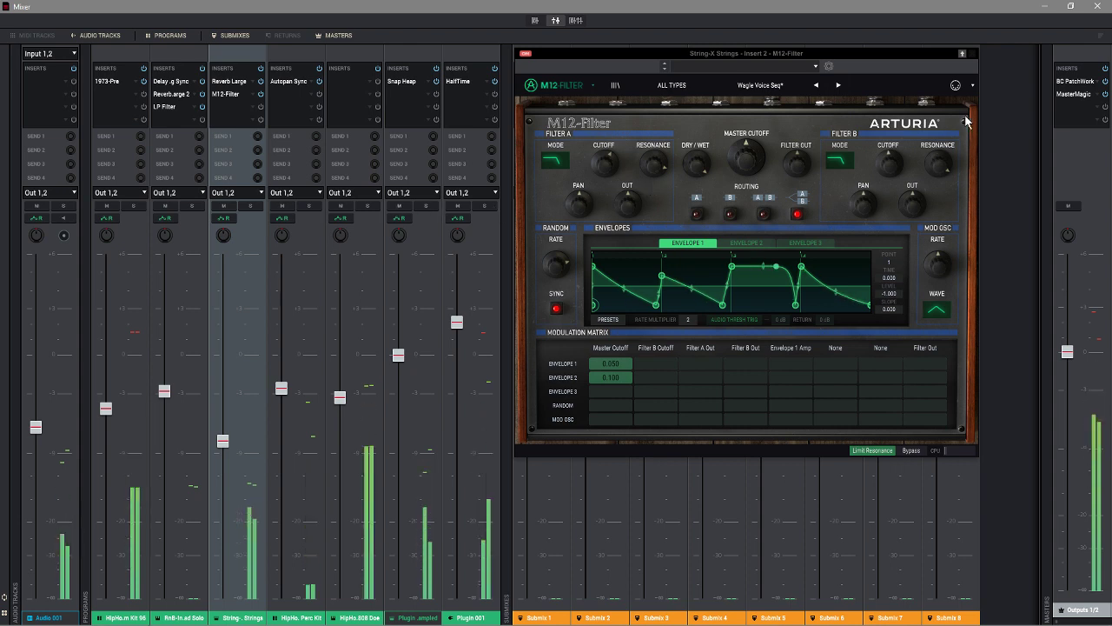
click(528, 54)
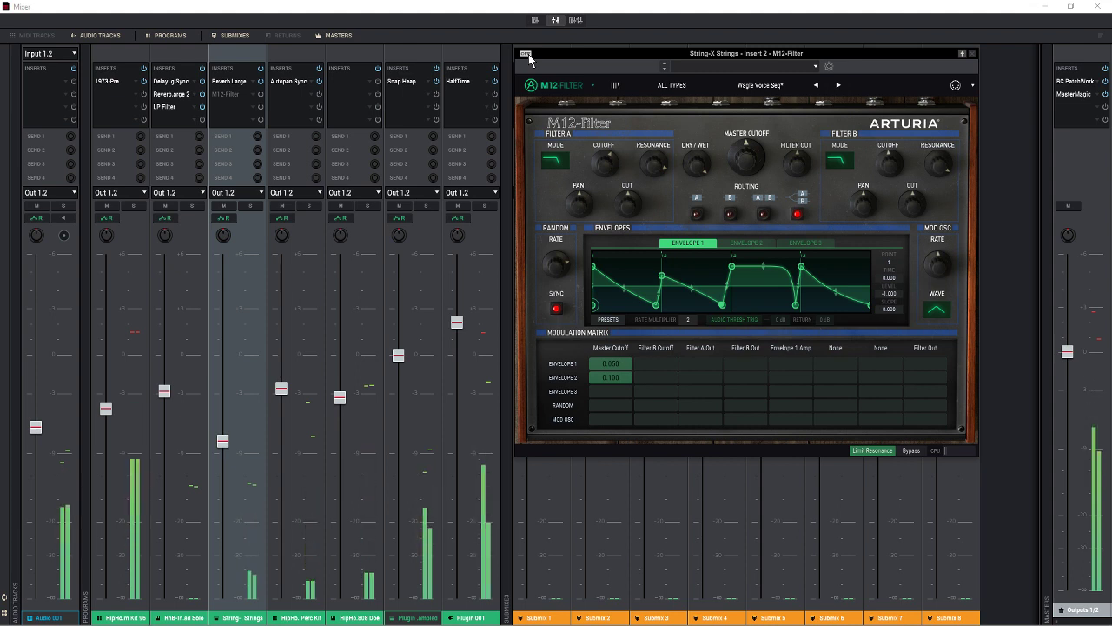
click(526, 54)
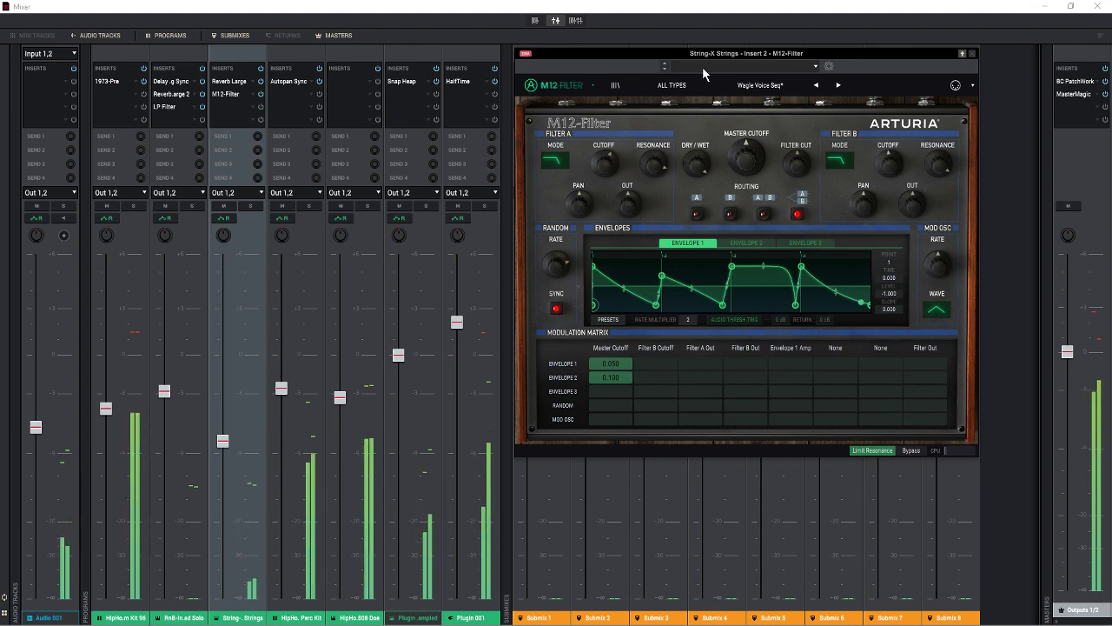
click(973, 53)
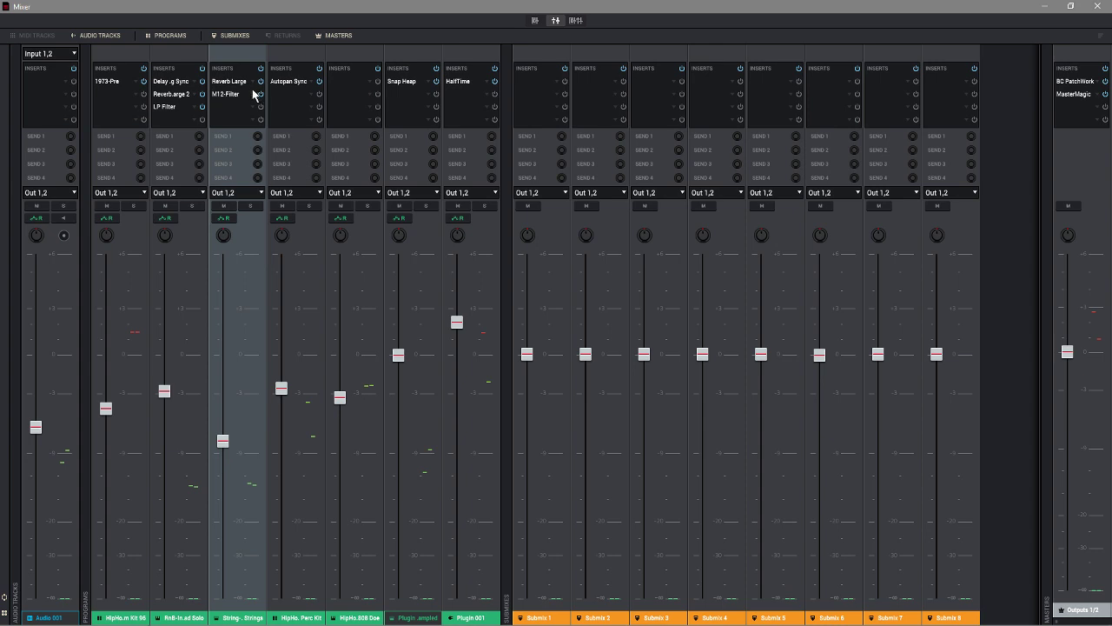
- Open Snap Heap on the Plugin 001-Auto sampled channel, glance at the available insert plugins, and reposition the Snap Heap window
click(401, 83)
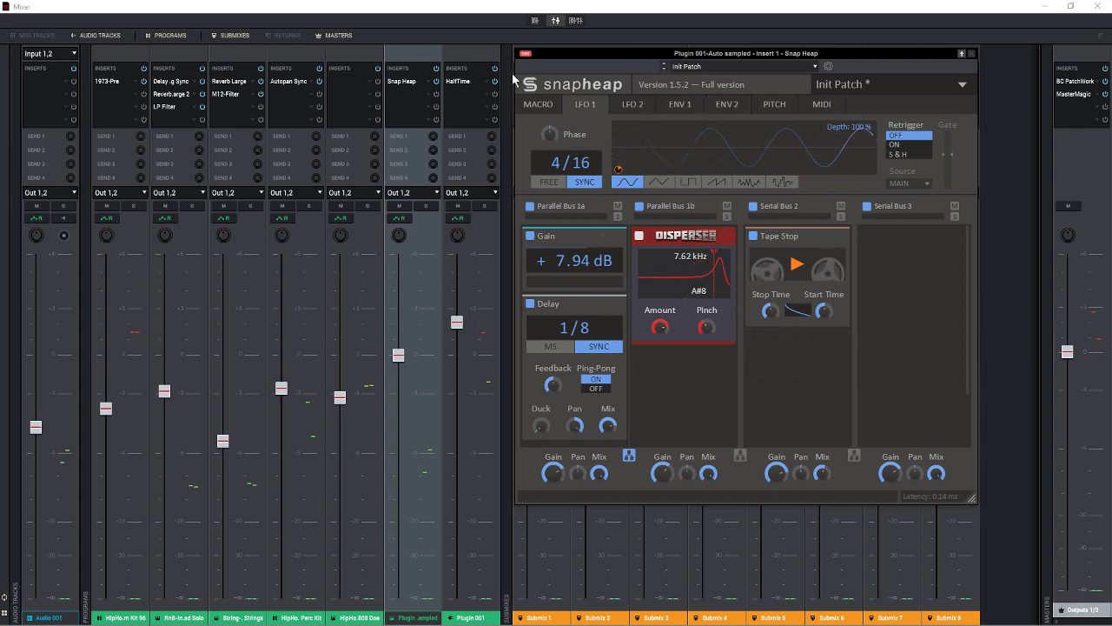
click(429, 83)
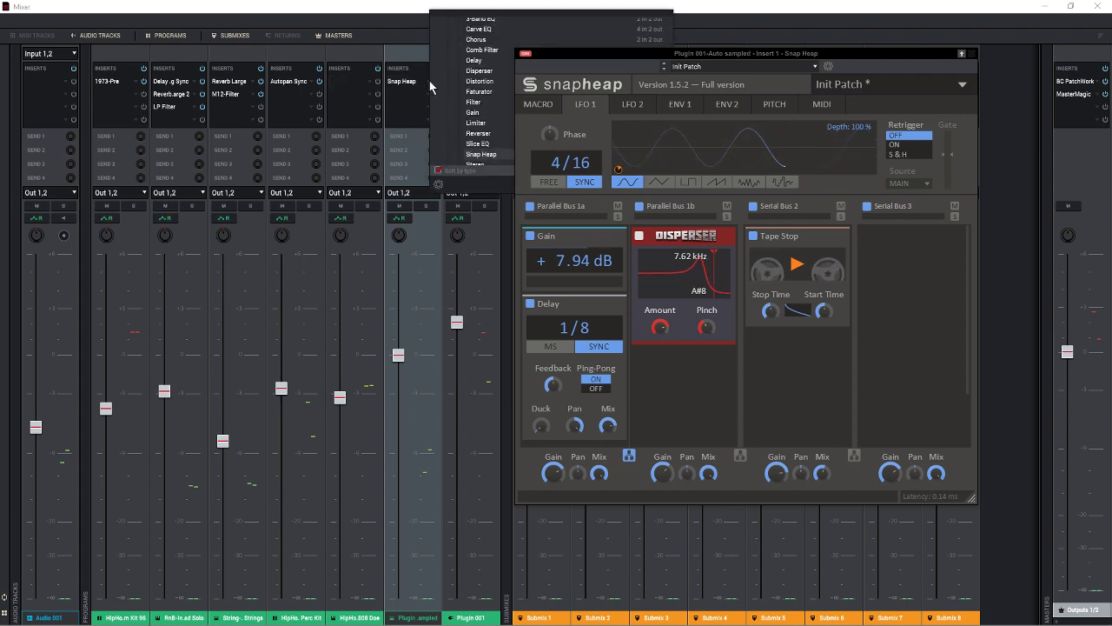
drag(754, 58, 711, 23)
click(596, 186)
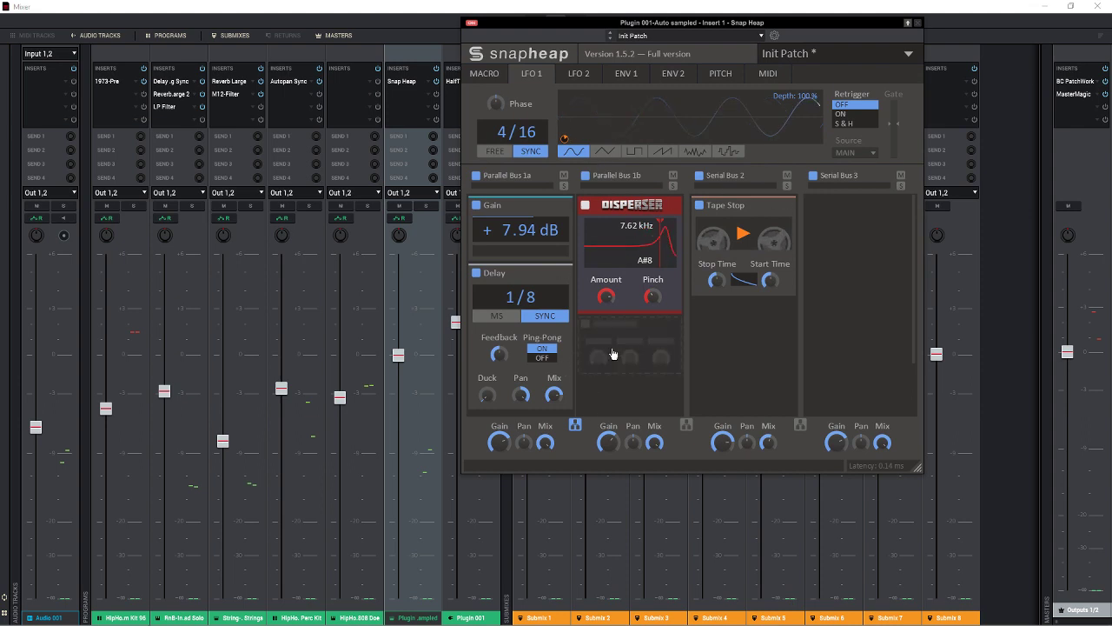
- Examine which snapins can be added below the Disperser in Snap Heap, and dismiss the choices without adding one
click(614, 352)
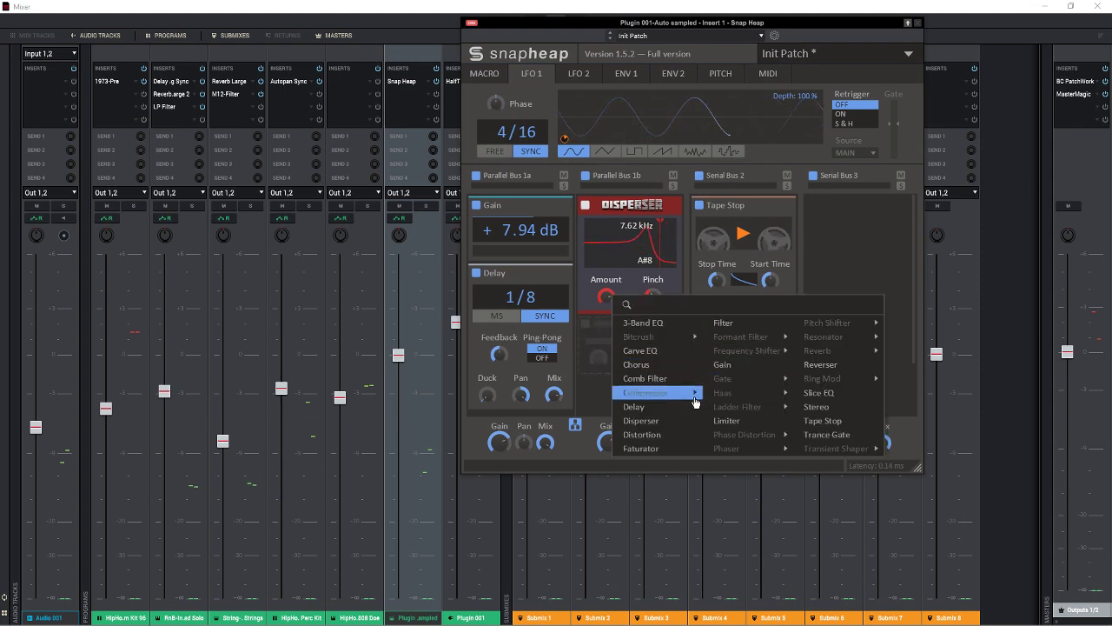
mouse_move(854, 382)
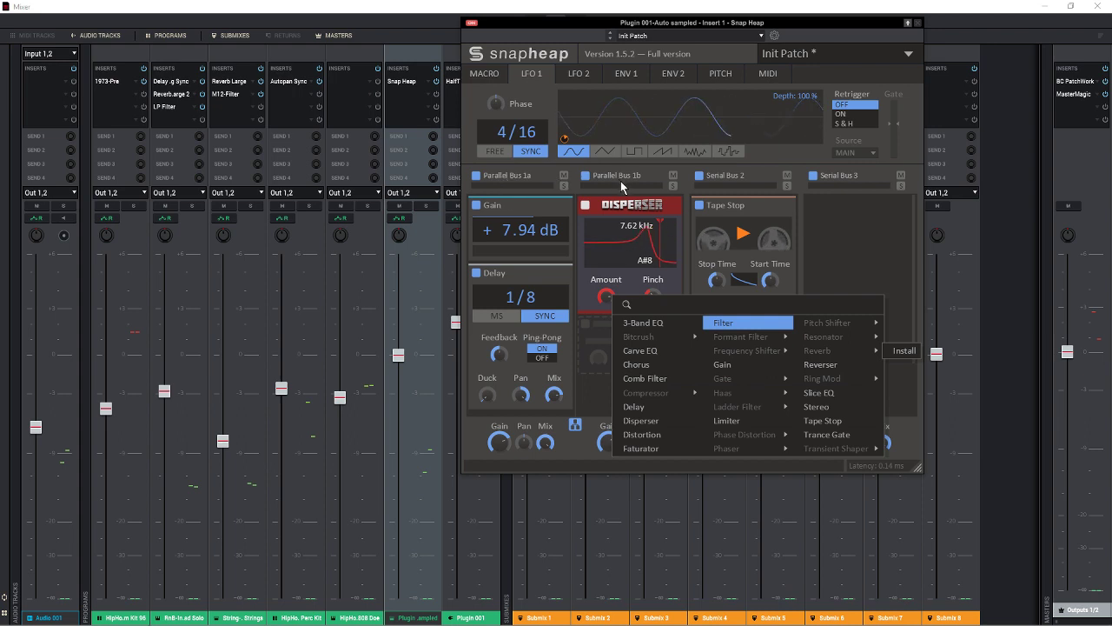
click(819, 224)
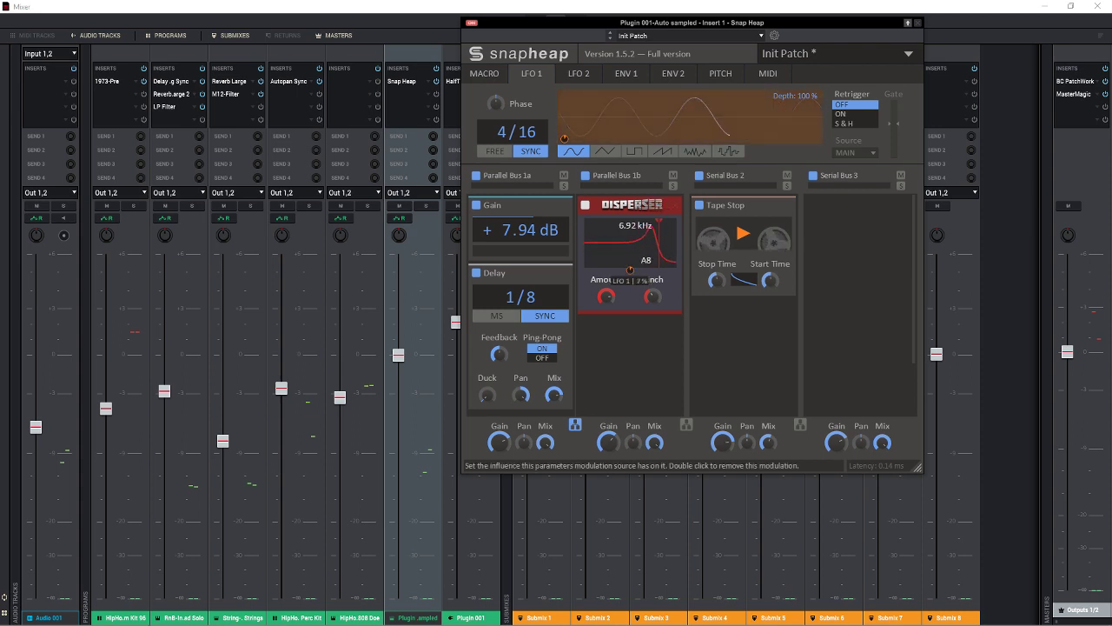
- Adjust the LFO 1 influence on the Disperser's frequency and solo the Plugin 001-Auto sampled channel
mouse_move(630, 271)
mouse_down()
mouse_move(630, 226)
mouse_move(631, 283)
mouse_up()
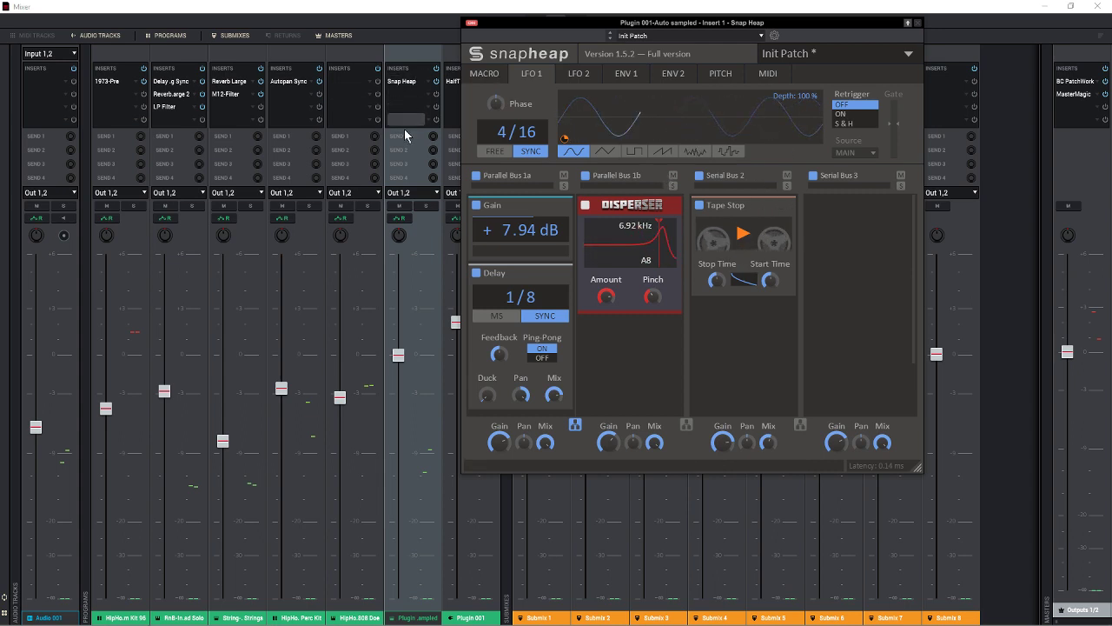
click(424, 206)
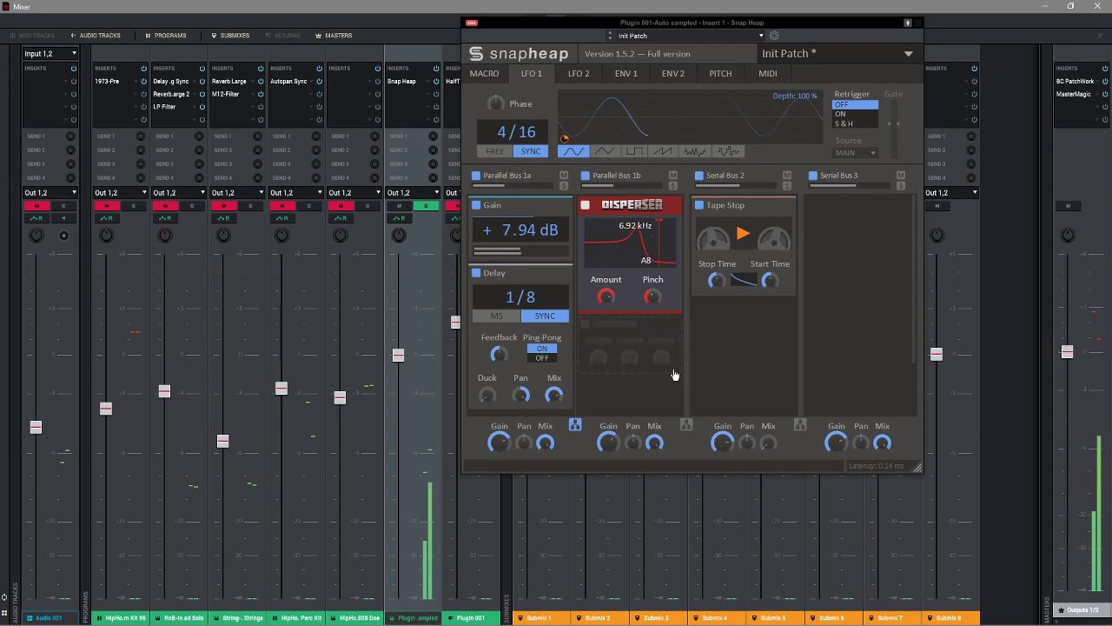
- Compare Snap Heap's lanes 1 and 2 processed in series and in parallel, leaving them in parallel
click(576, 426)
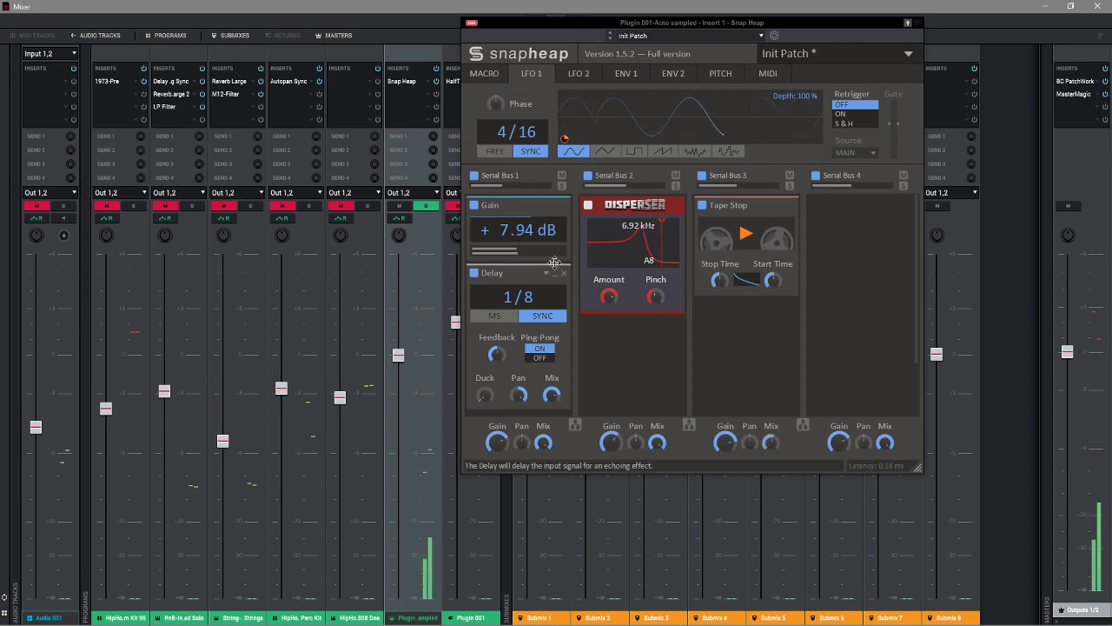
click(575, 426)
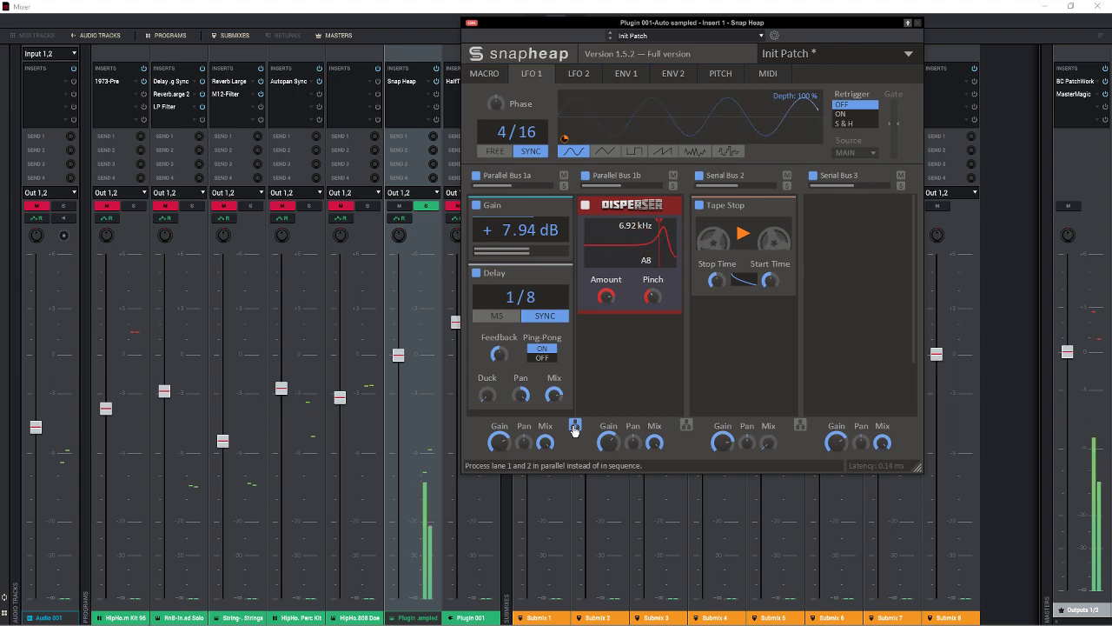
click(575, 426)
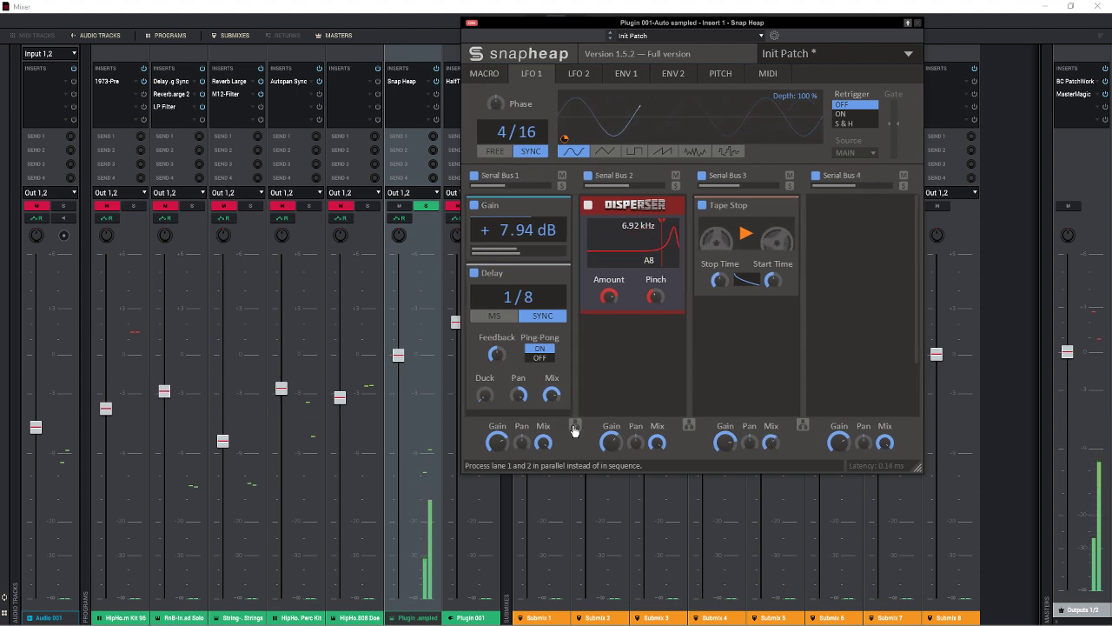
click(574, 426)
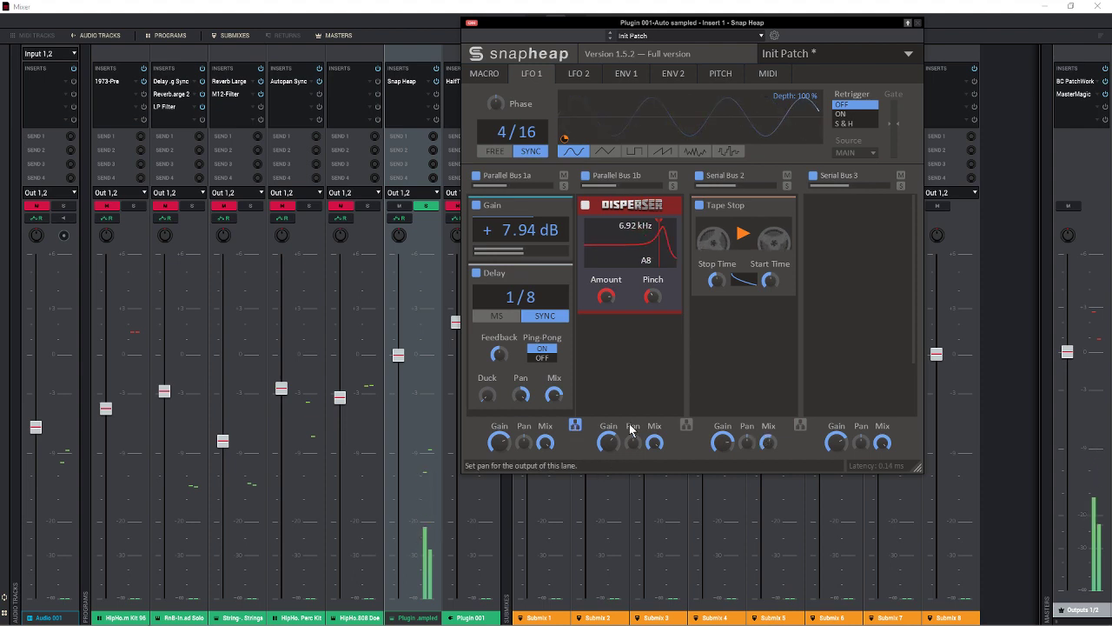
- Add a Faturator below the Disperser in Parallel Bus 1b and a Trance Gate to Serial Bus 3
click(618, 353)
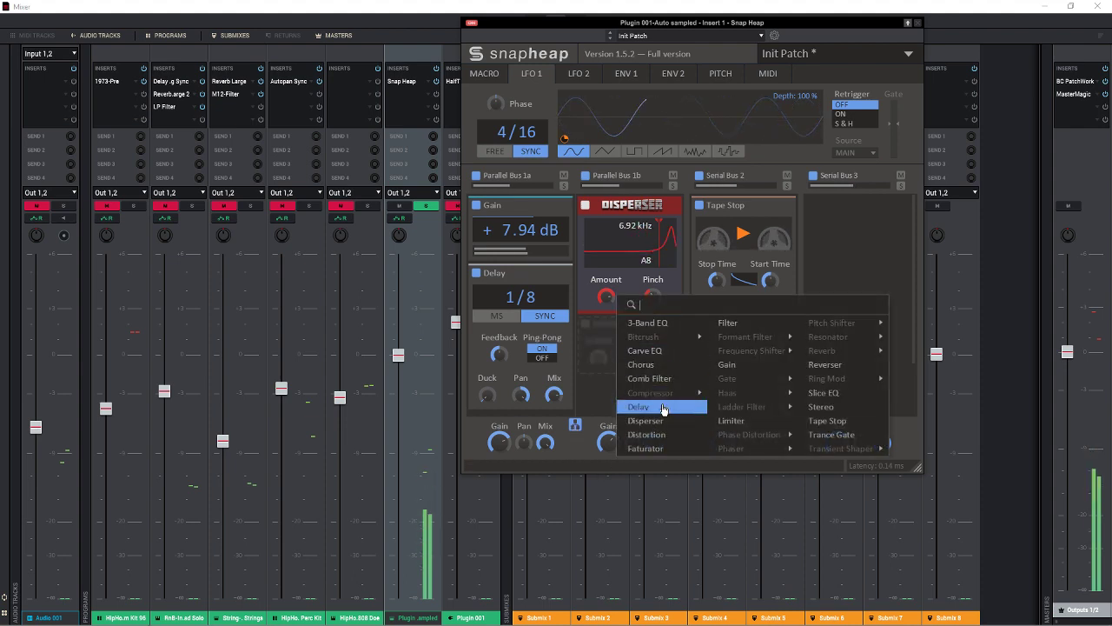
click(646, 448)
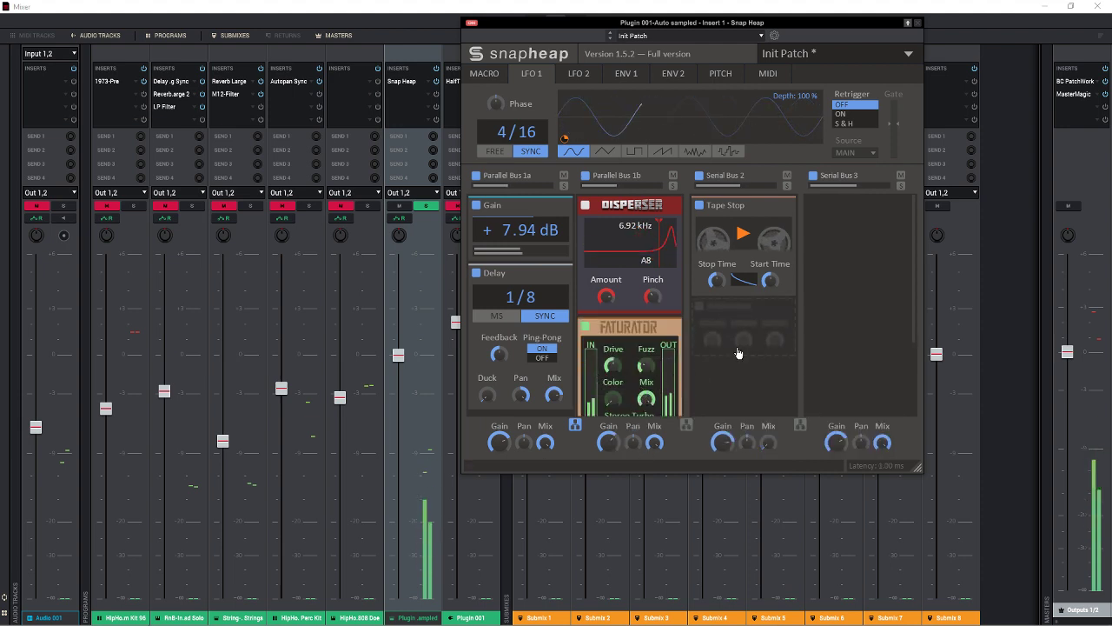
click(738, 353)
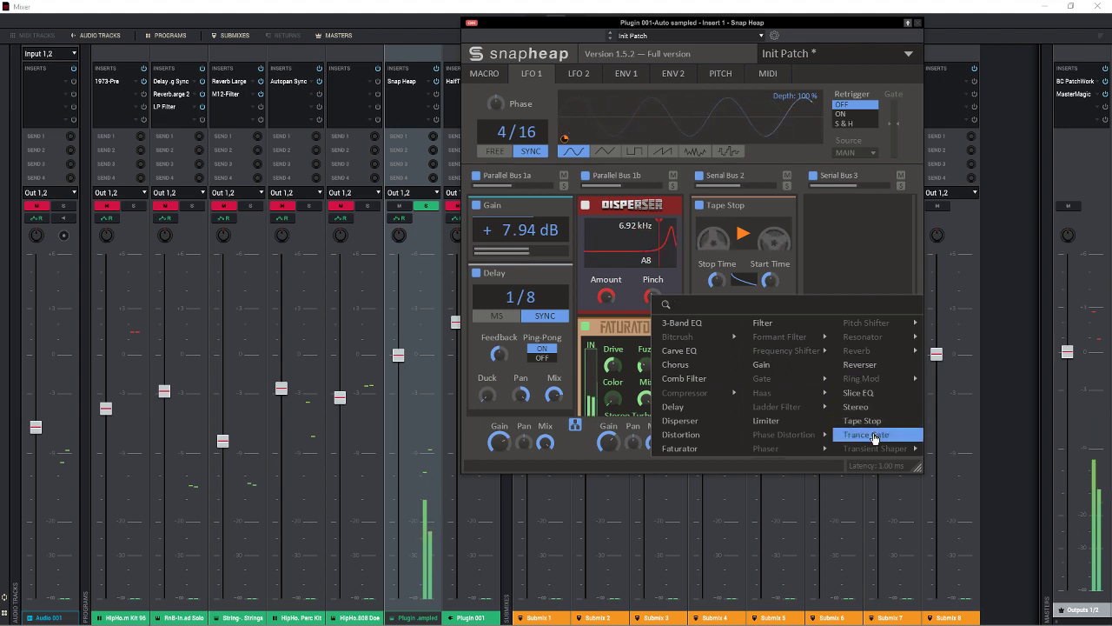
click(864, 337)
click(876, 231)
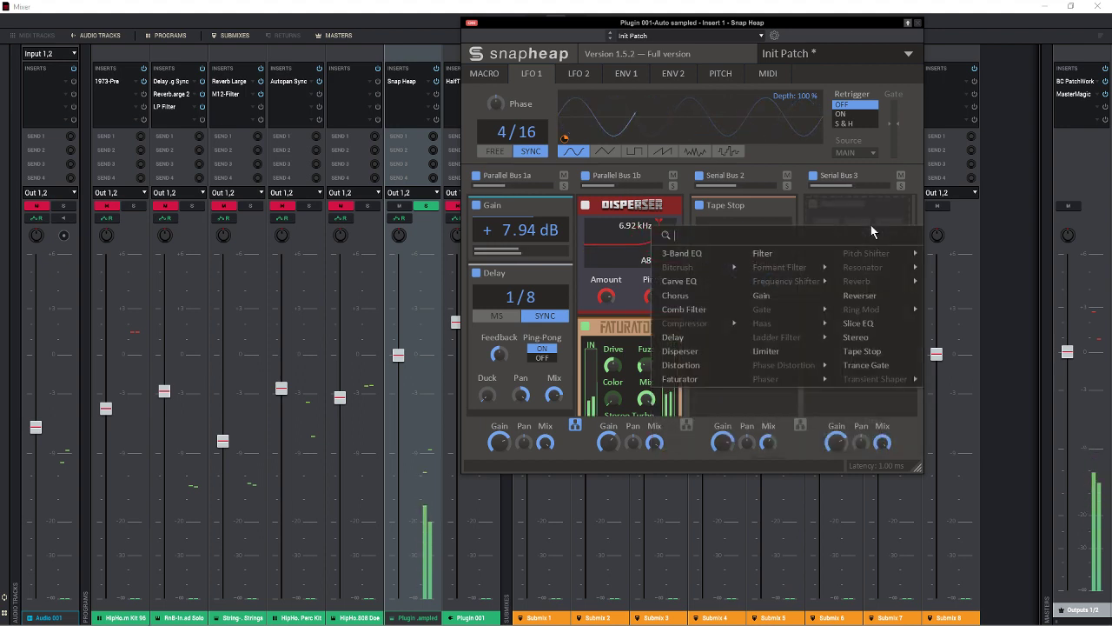
click(858, 367)
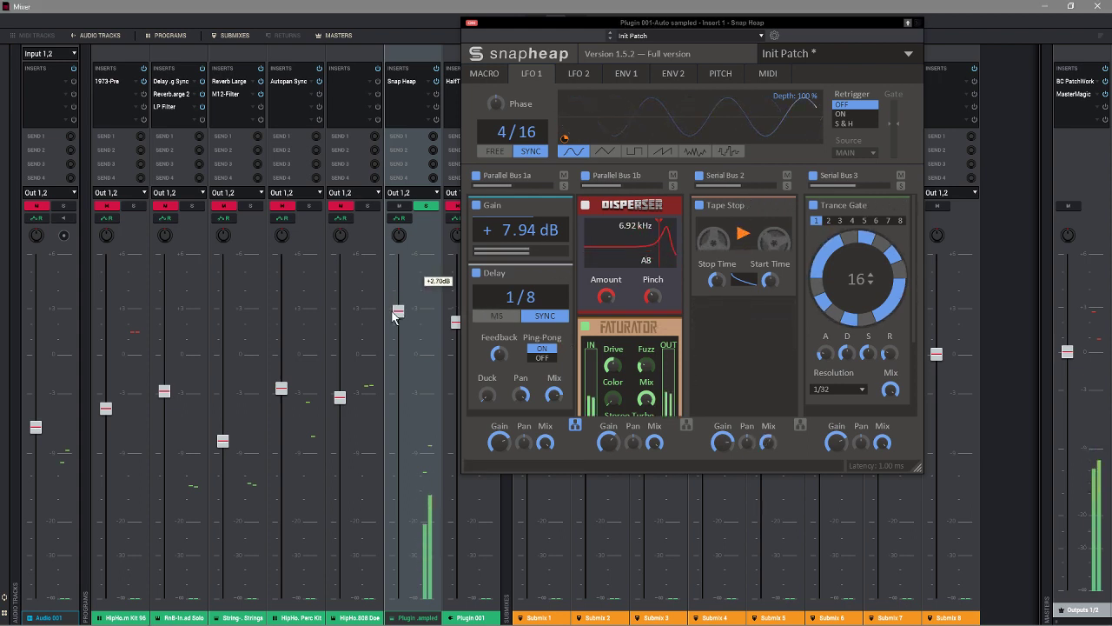
- Slightly lower the auto-sampled channel's volume fader and enlarge the Snap Heap window
drag(398, 355, 395, 369)
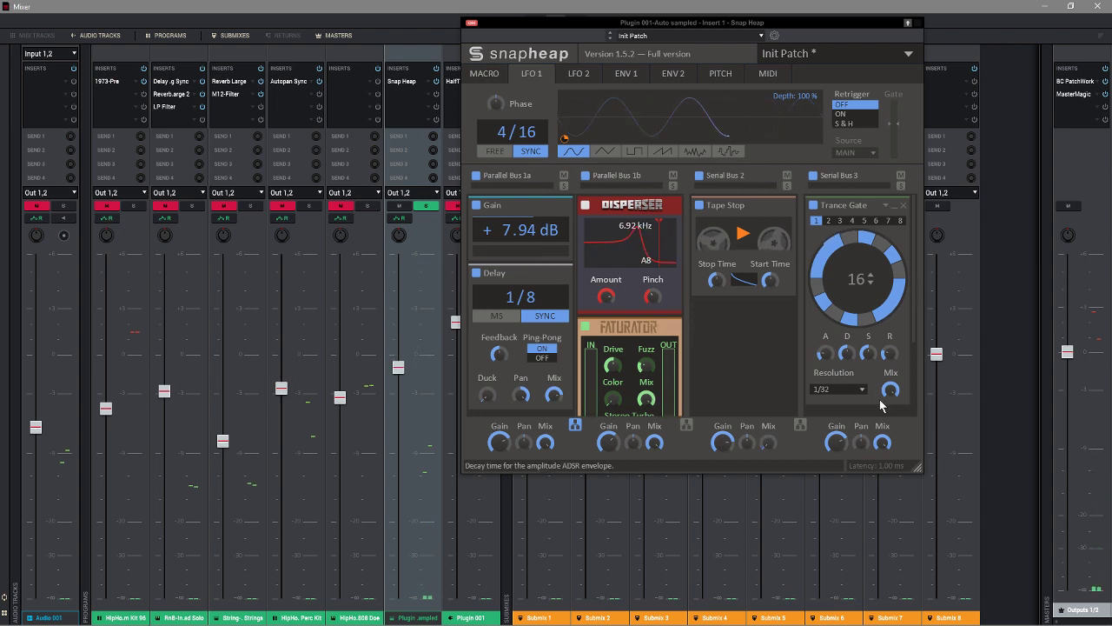
drag(920, 469, 1021, 556)
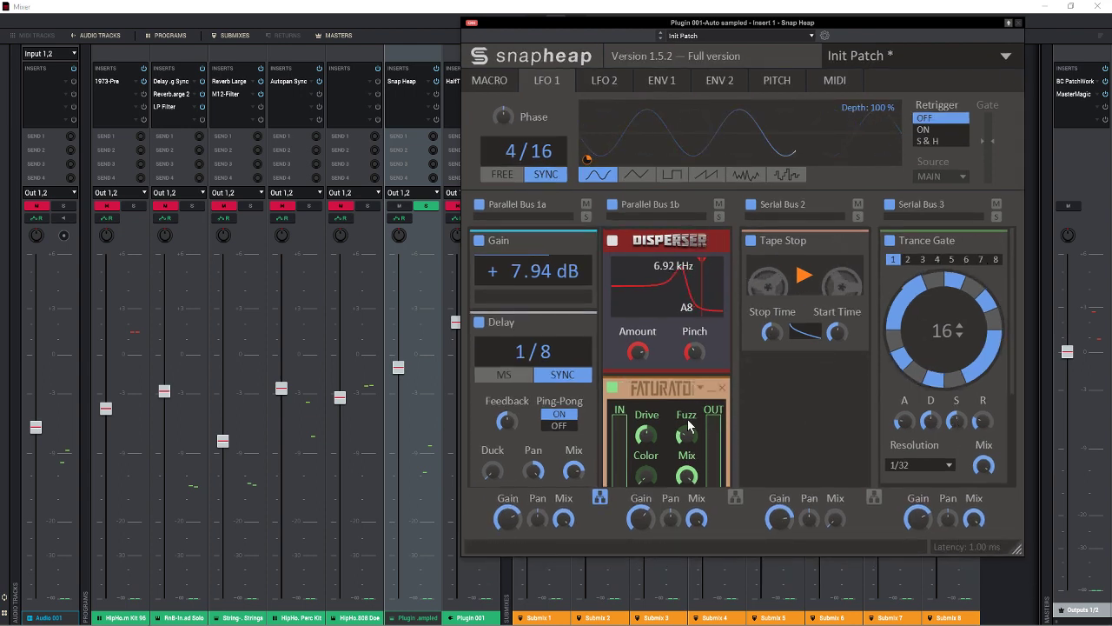
- Add a 3-Band EQ below the Tape Stop in Serial Bus 2 and remove it again
click(793, 414)
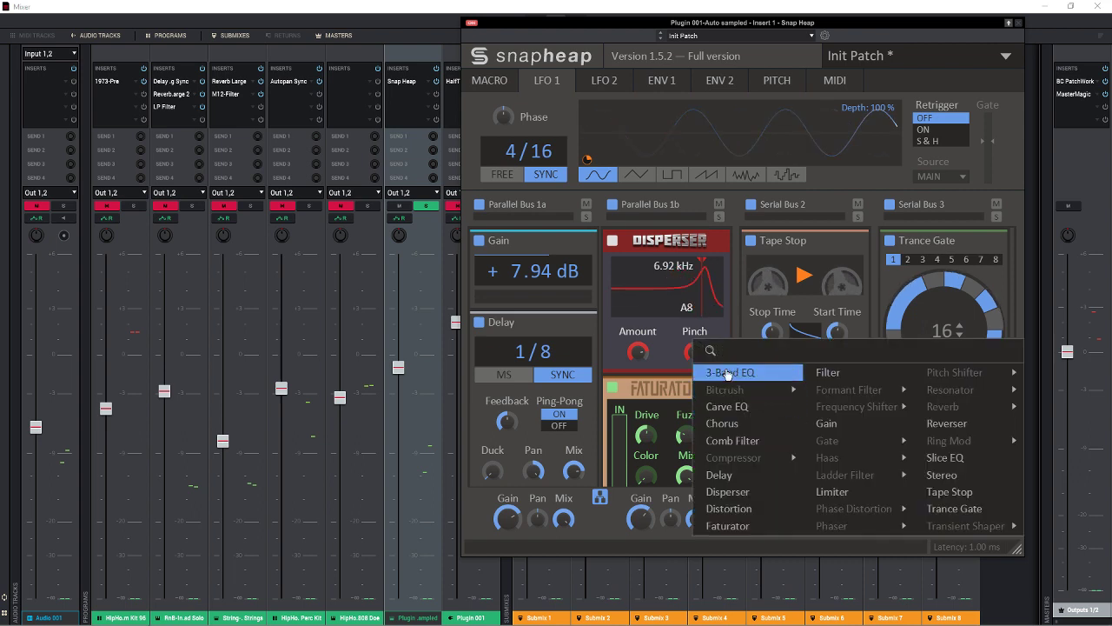
click(727, 374)
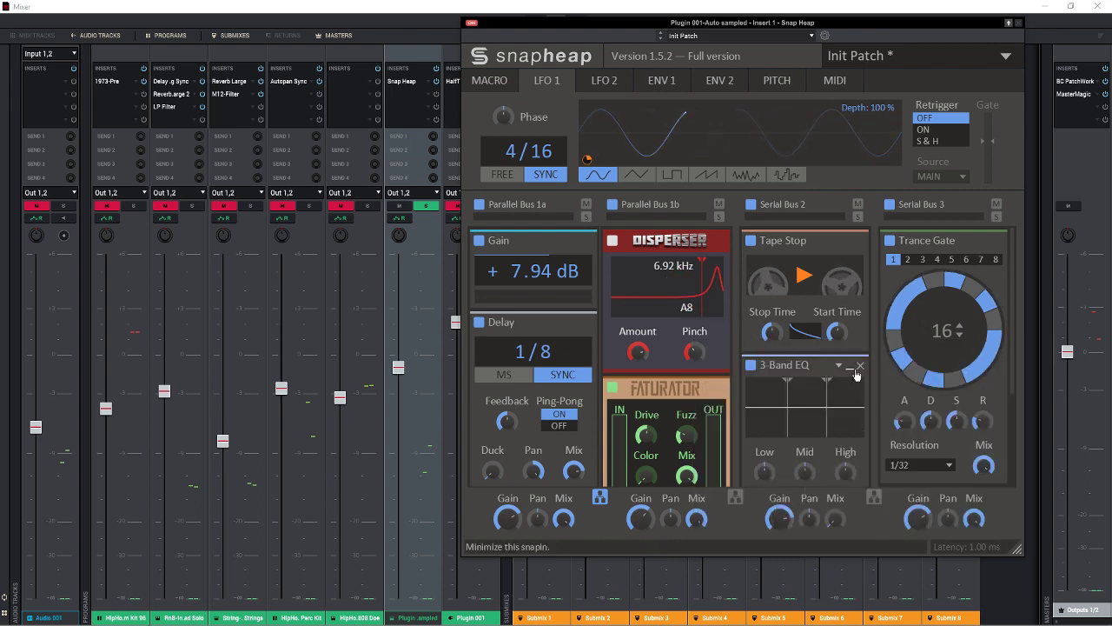
click(861, 365)
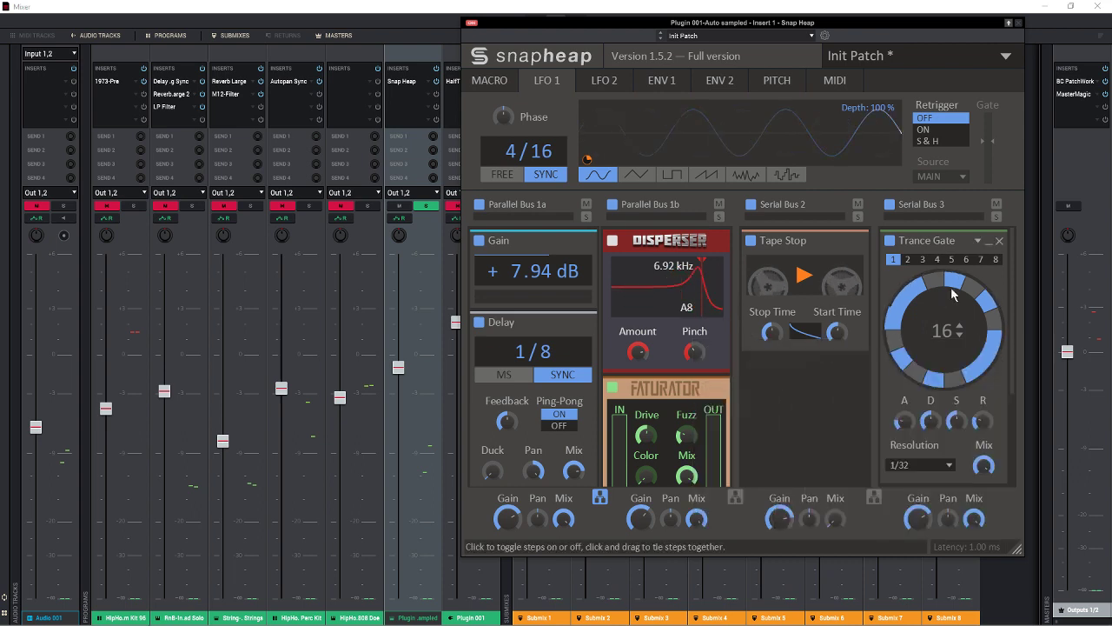
- Remove the Trance Gate from Serial Bus 3 and look through Snap Heap's LFO, envelope, pitch and MIDI modulation sources
click(999, 241)
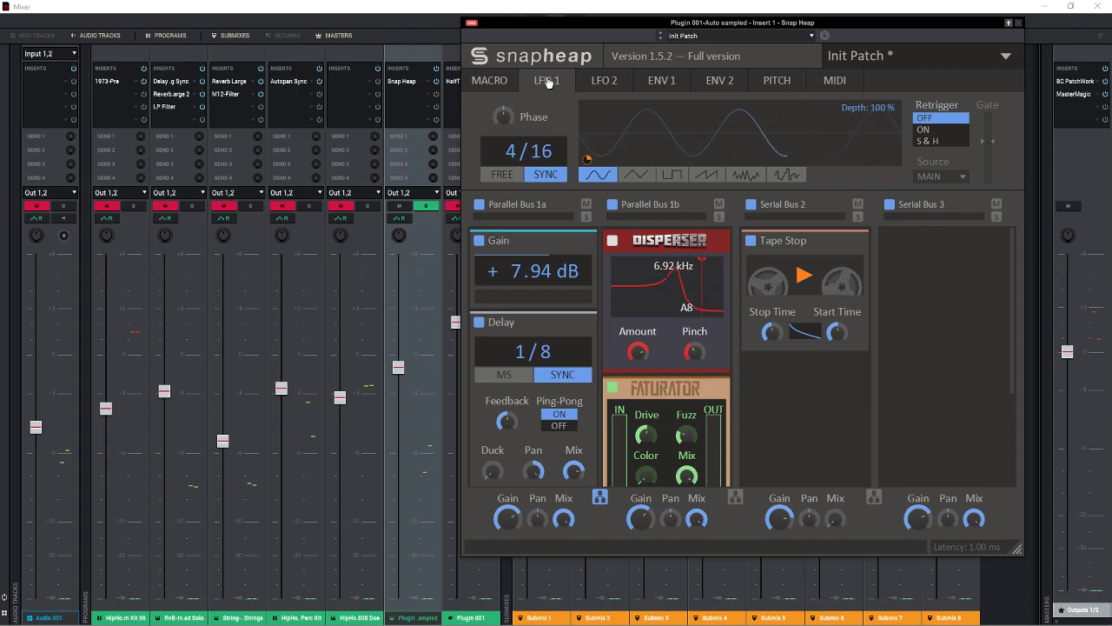
click(596, 80)
click(663, 80)
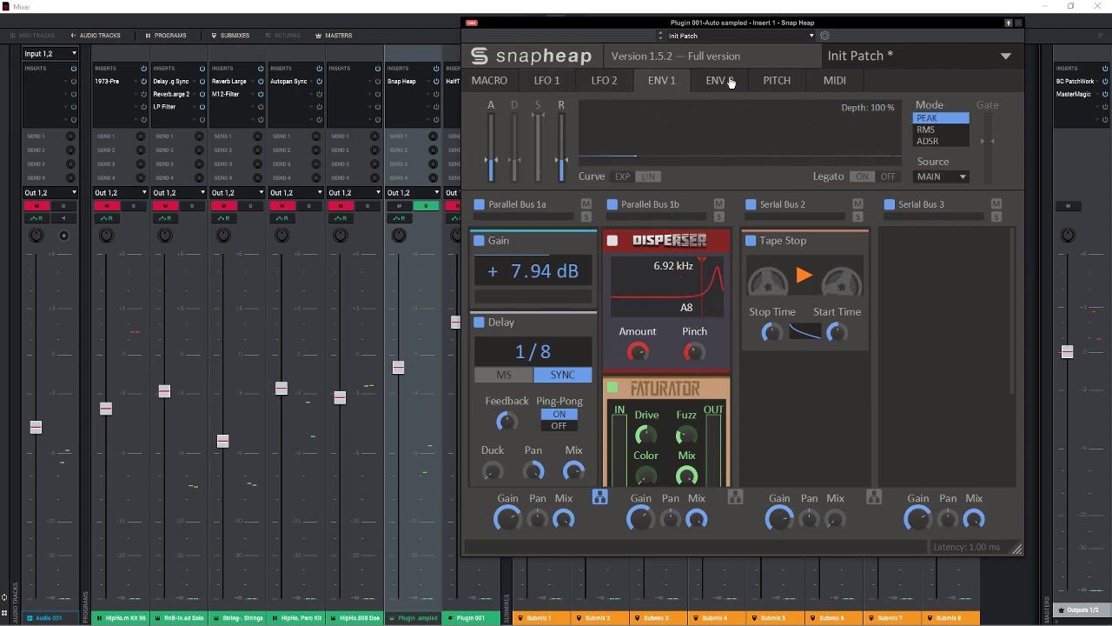
click(730, 82)
click(777, 82)
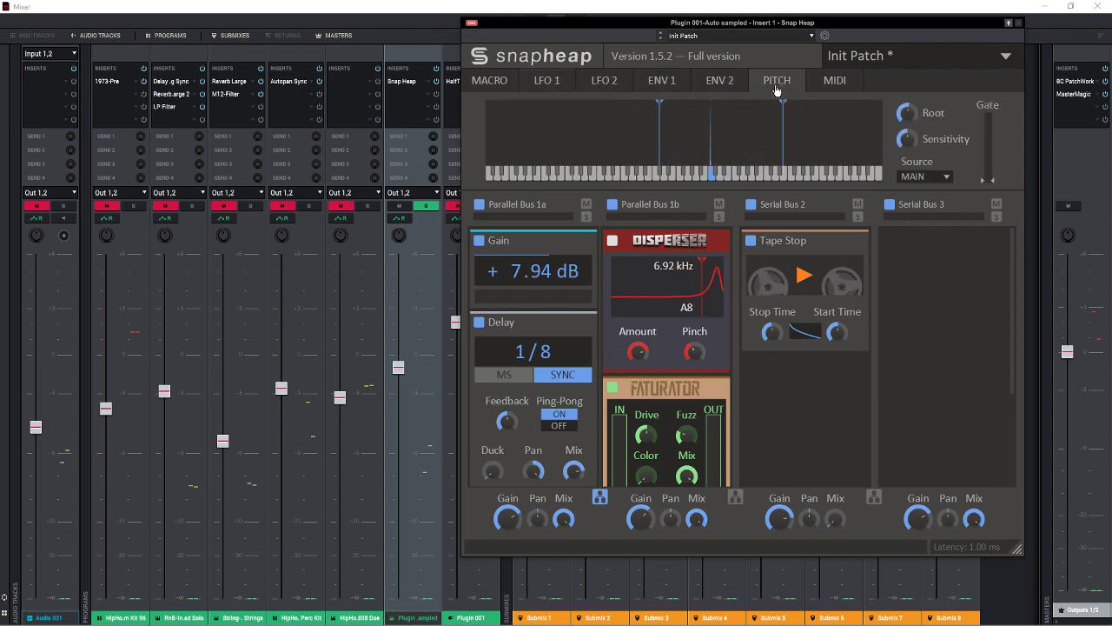
click(817, 82)
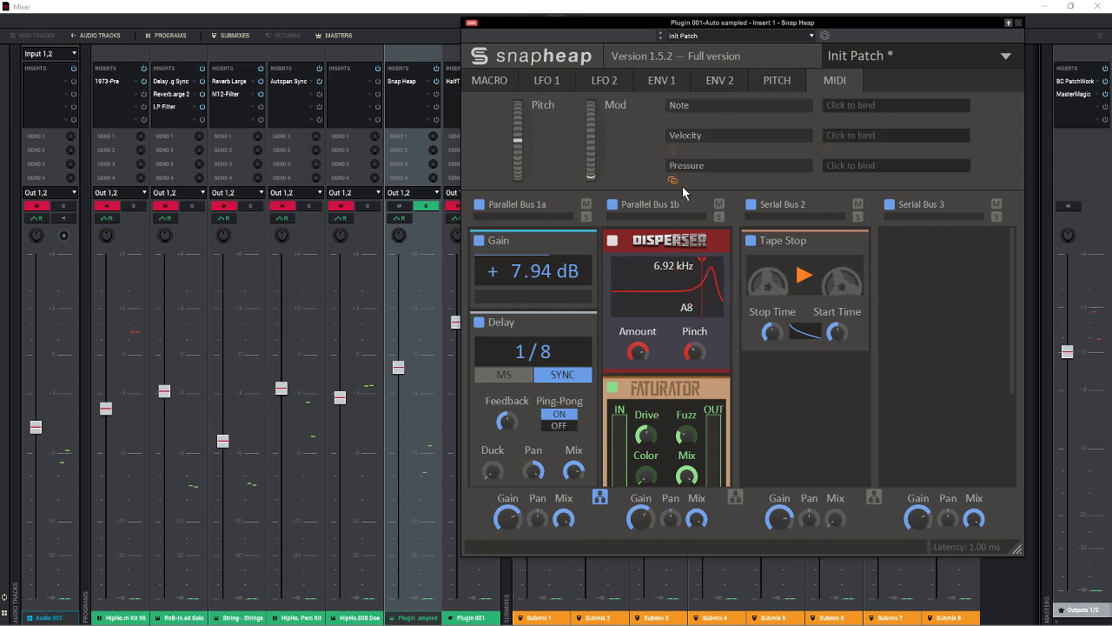
click(549, 85)
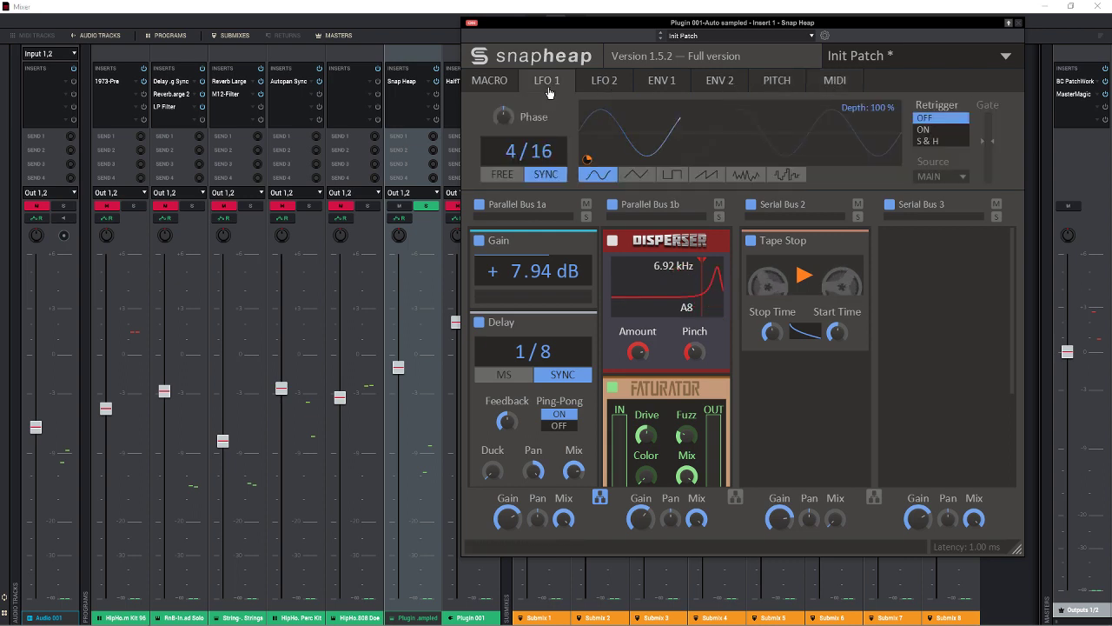
click(835, 80)
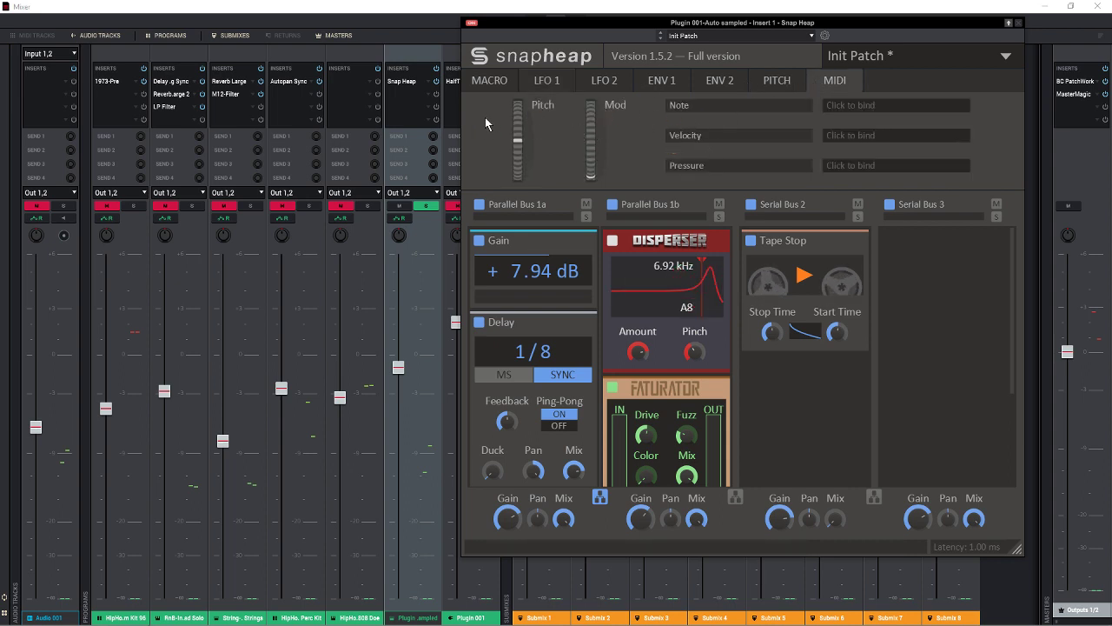
click(548, 81)
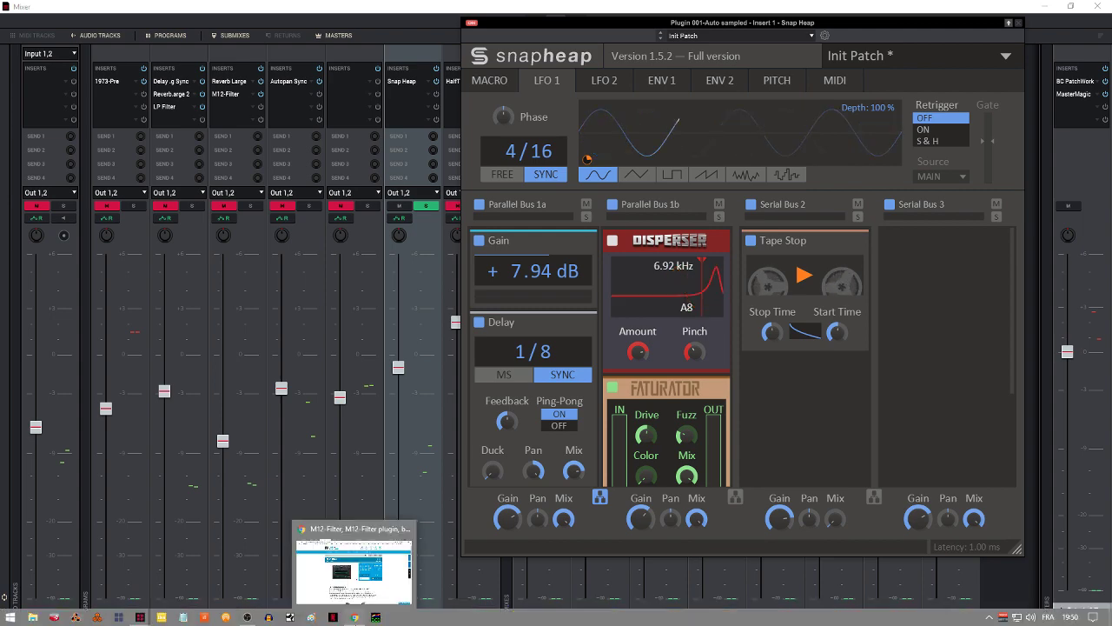
- Close Snap Heap, look through the kiloHearts plugins on Plugin Boutique in the browser, and return to the mixer
click(355, 618)
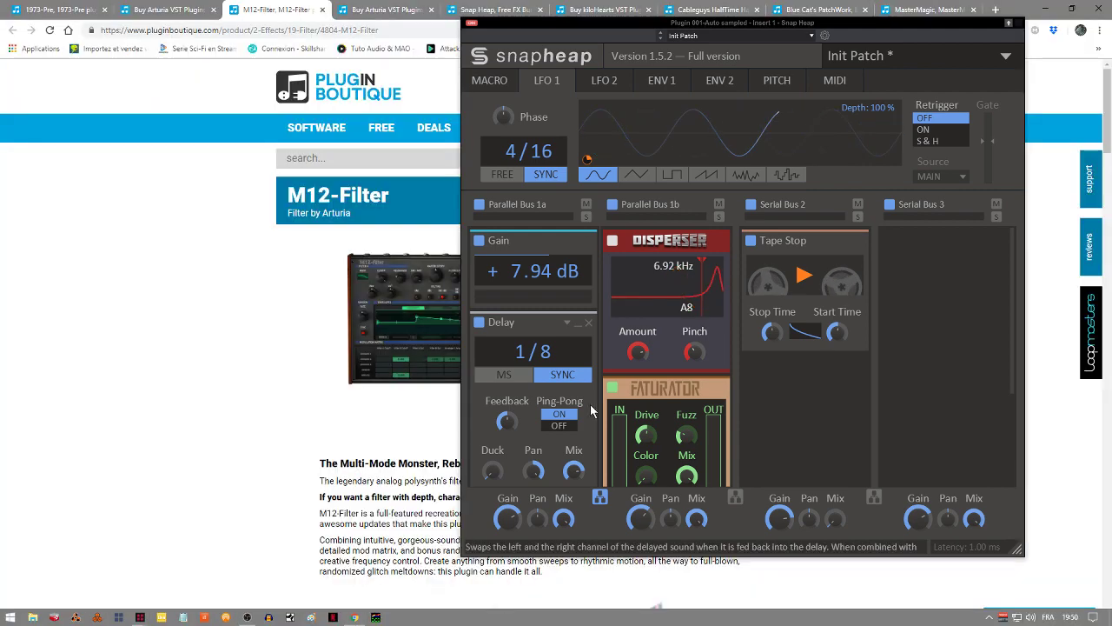
click(1019, 29)
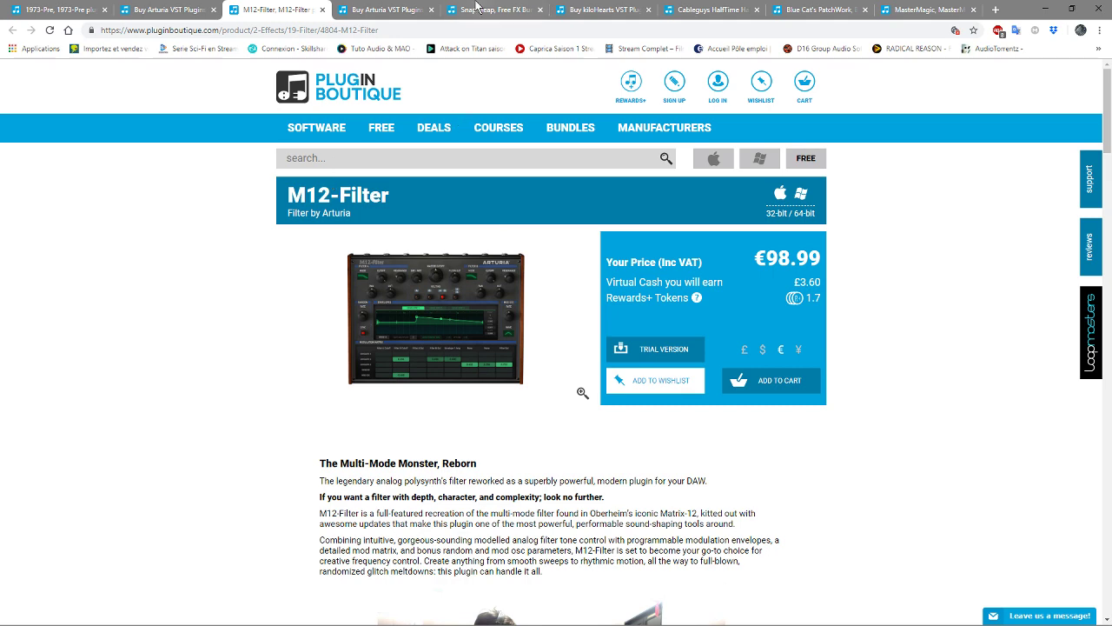
click(610, 10)
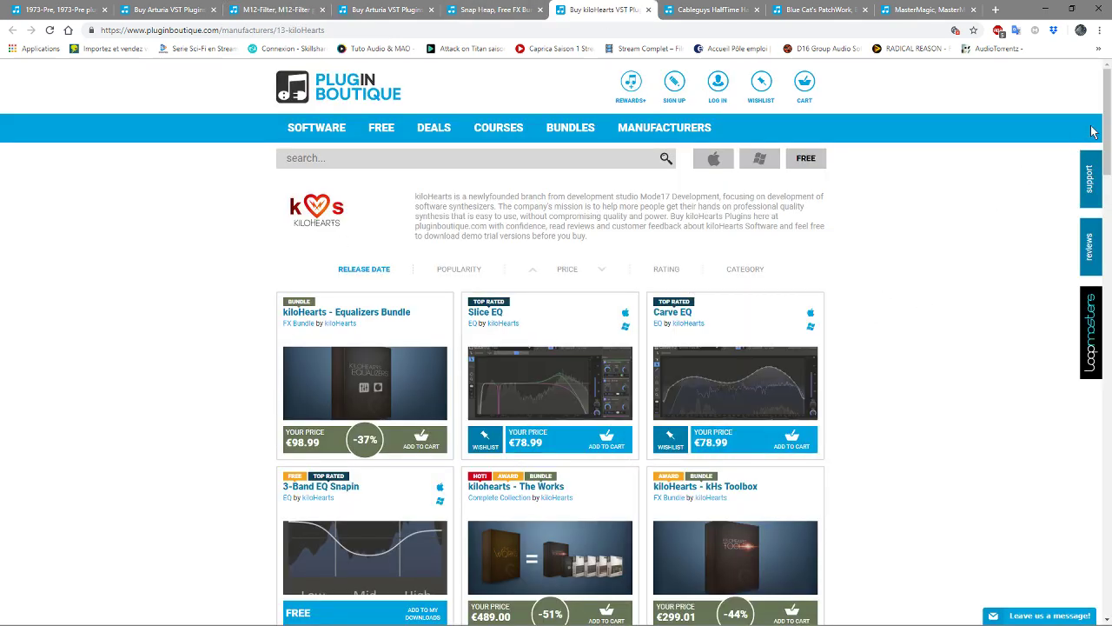
drag(1107, 121, 1109, 237)
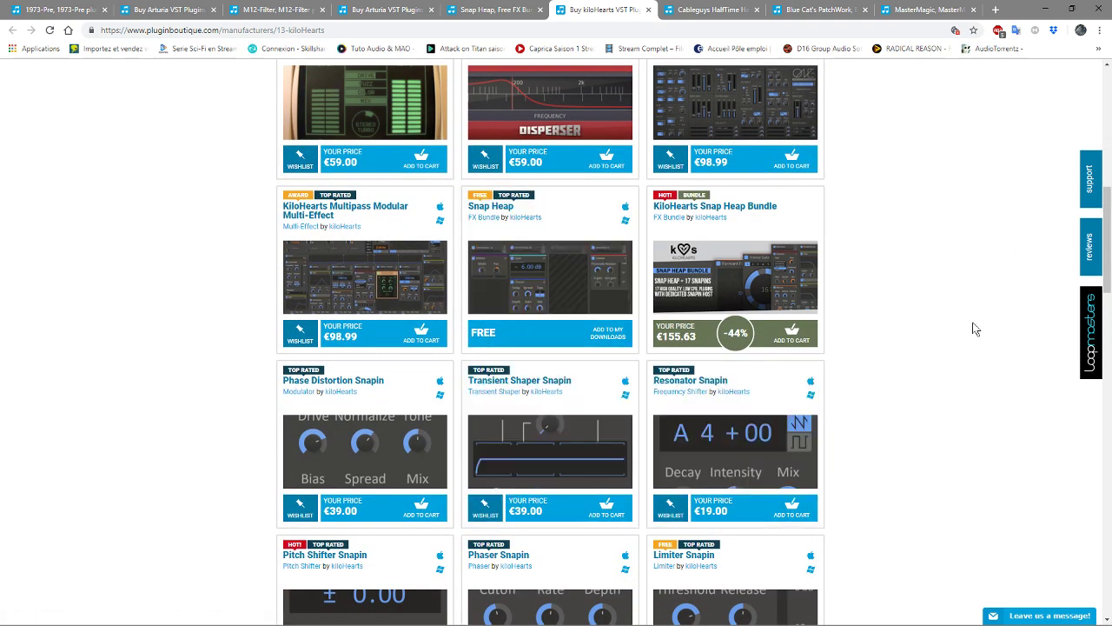
drag(1110, 250, 1097, 177)
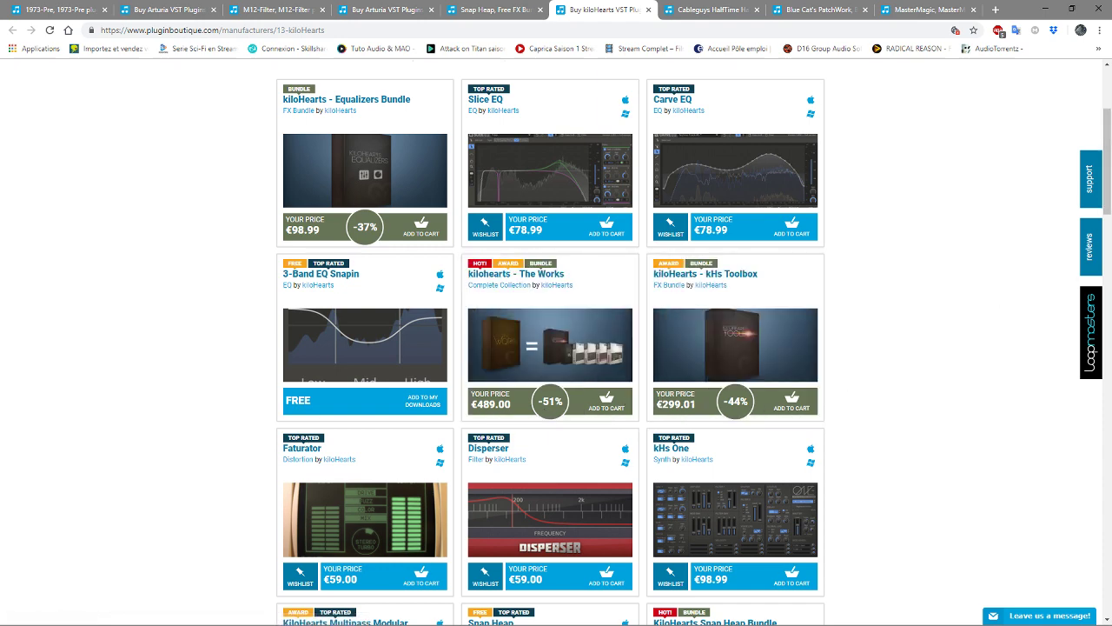
drag(1109, 183, 1109, 332)
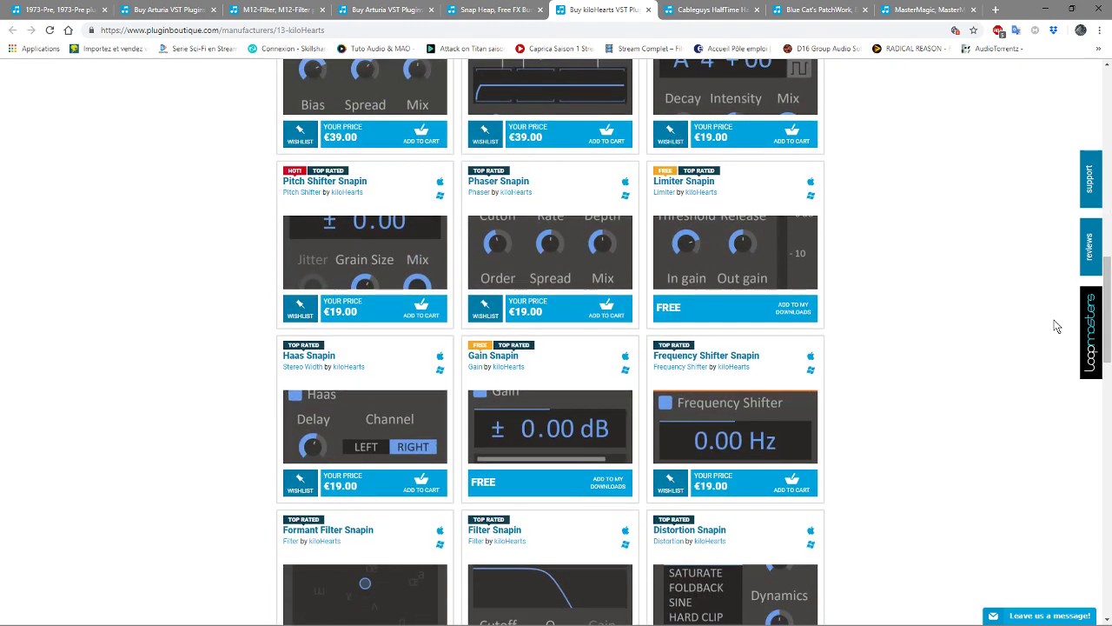
click(1046, 9)
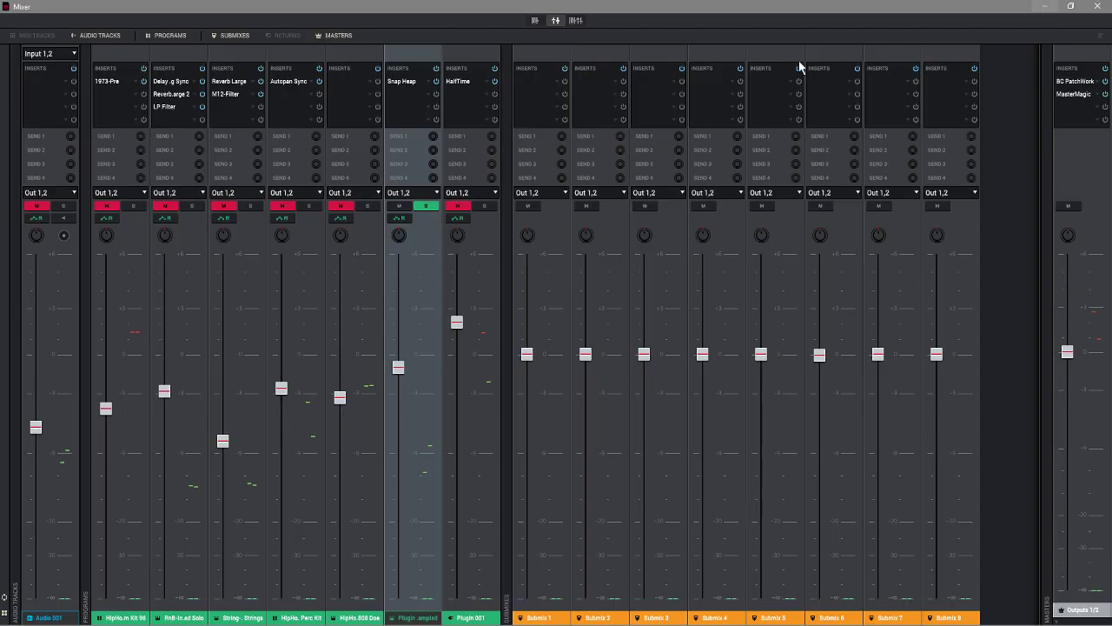
- Switch the solo from the auto-sampled channel to the Plugin 001 channel and open its HalfTime plugin, moved clear of the channels
click(423, 206)
click(490, 205)
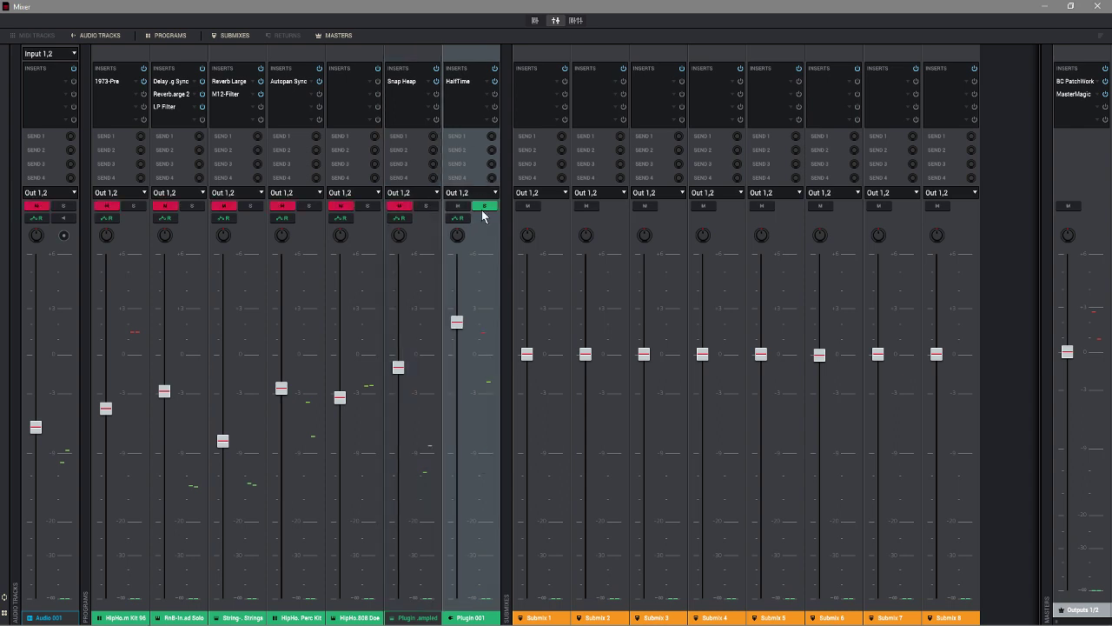
click(454, 82)
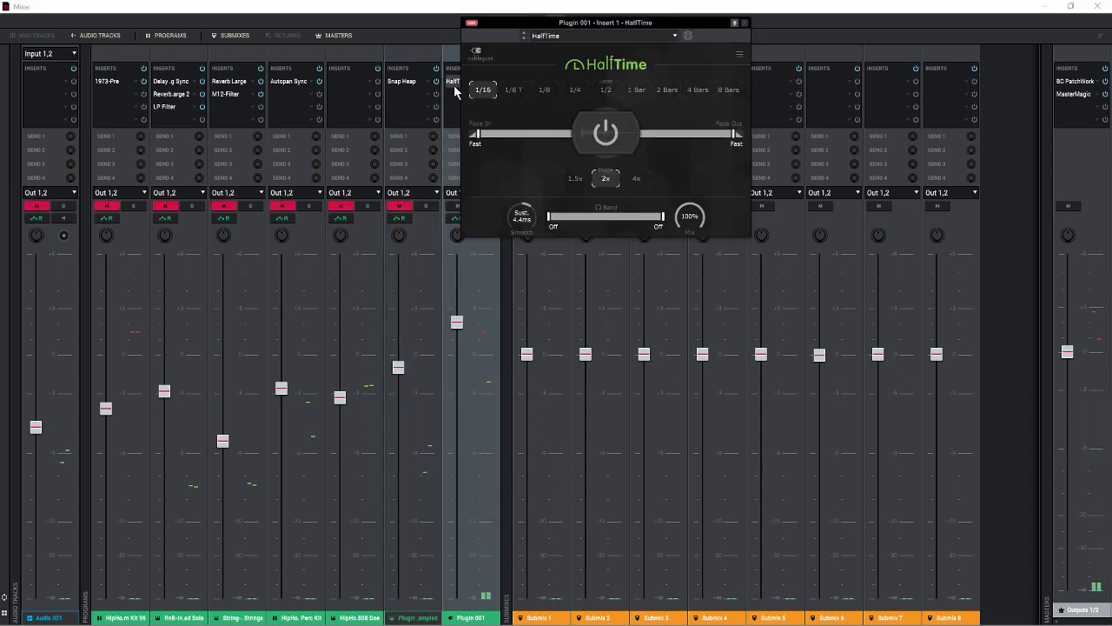
drag(570, 23, 820, 120)
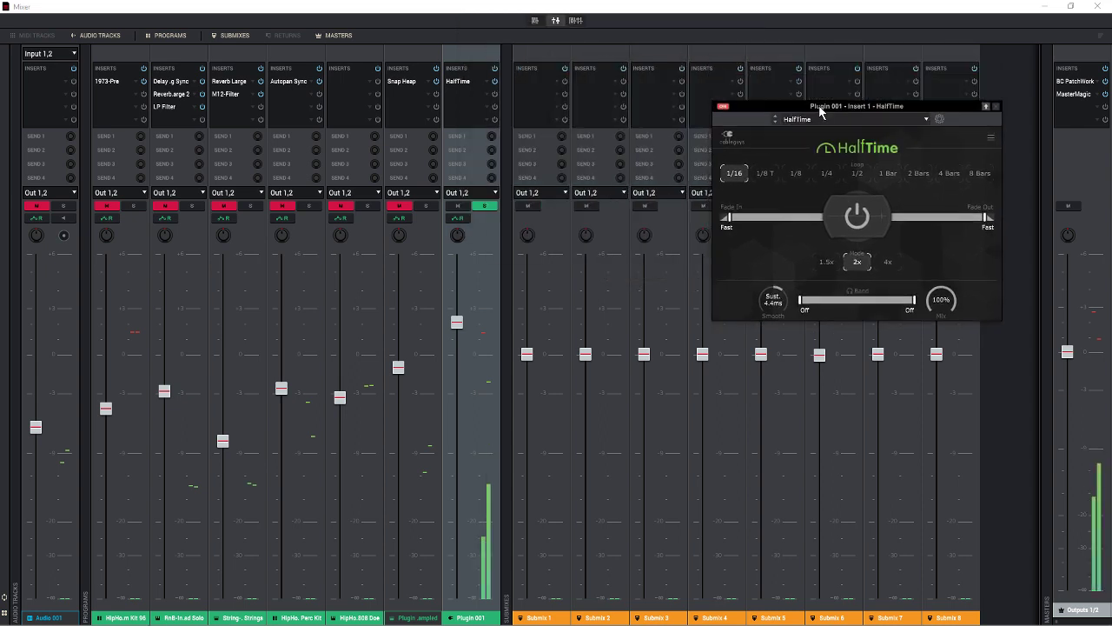
- Turn on HalfTime with a 1/2 loop, raise the band's lower limit to 533 Hz and set the mix to 52%
click(857, 243)
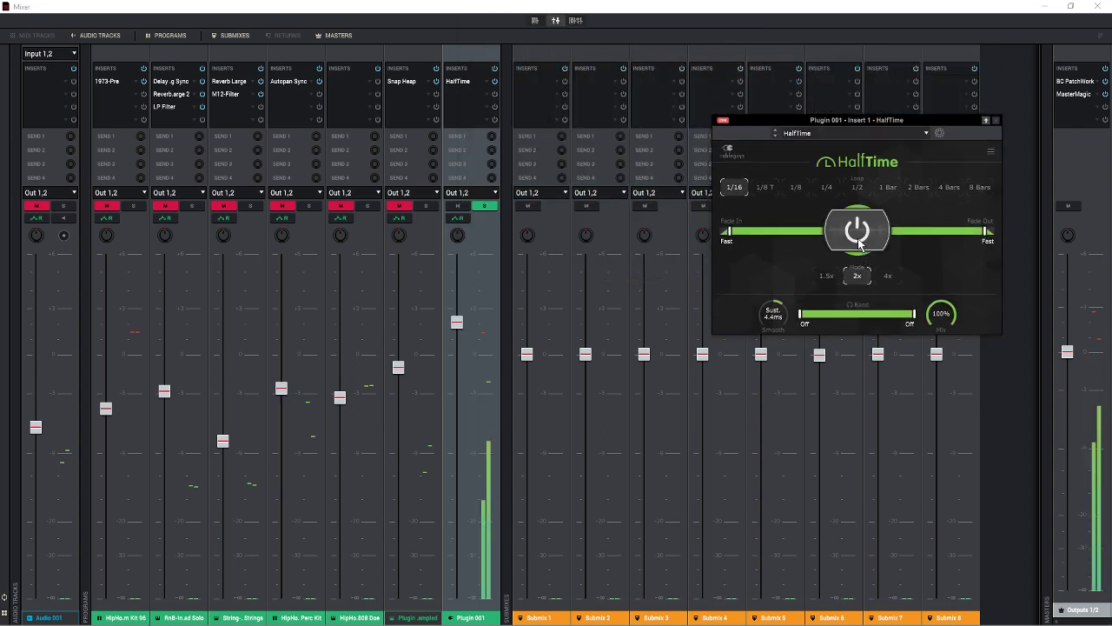
click(859, 190)
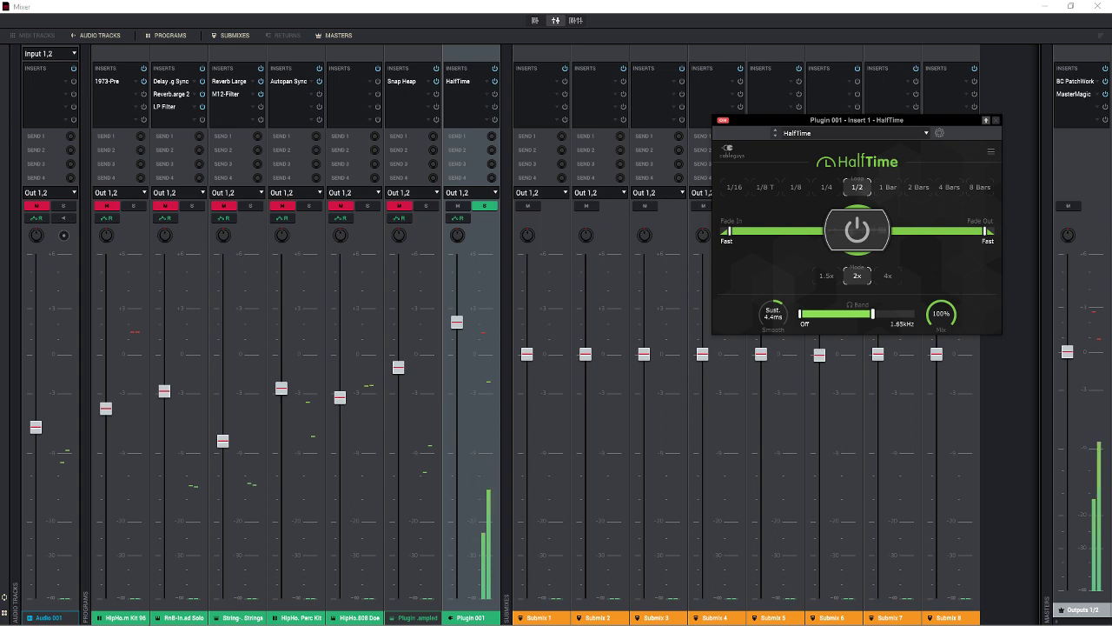
mouse_move(915, 314)
mouse_down()
mouse_move(848, 315)
mouse_move(914, 314)
mouse_up()
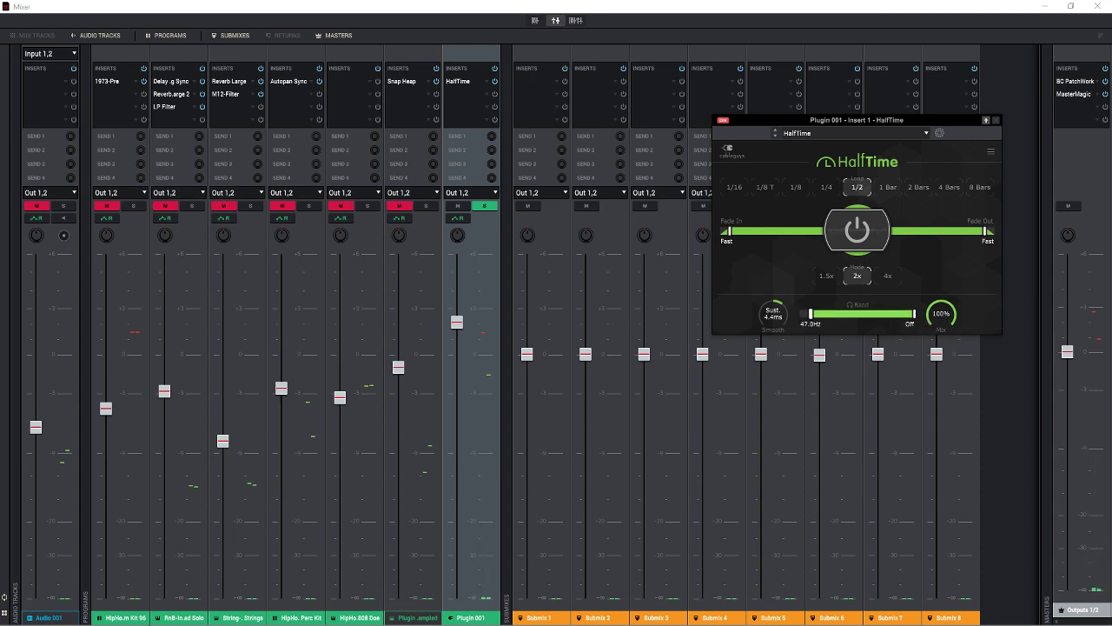
drag(873, 314, 853, 313)
drag(941, 313, 941, 366)
- Unsolo the Plugin 001 channel, fine-tune HalfTime's lower band limit to 498 Hz in the full mix, stop playback and close the plugin
click(485, 206)
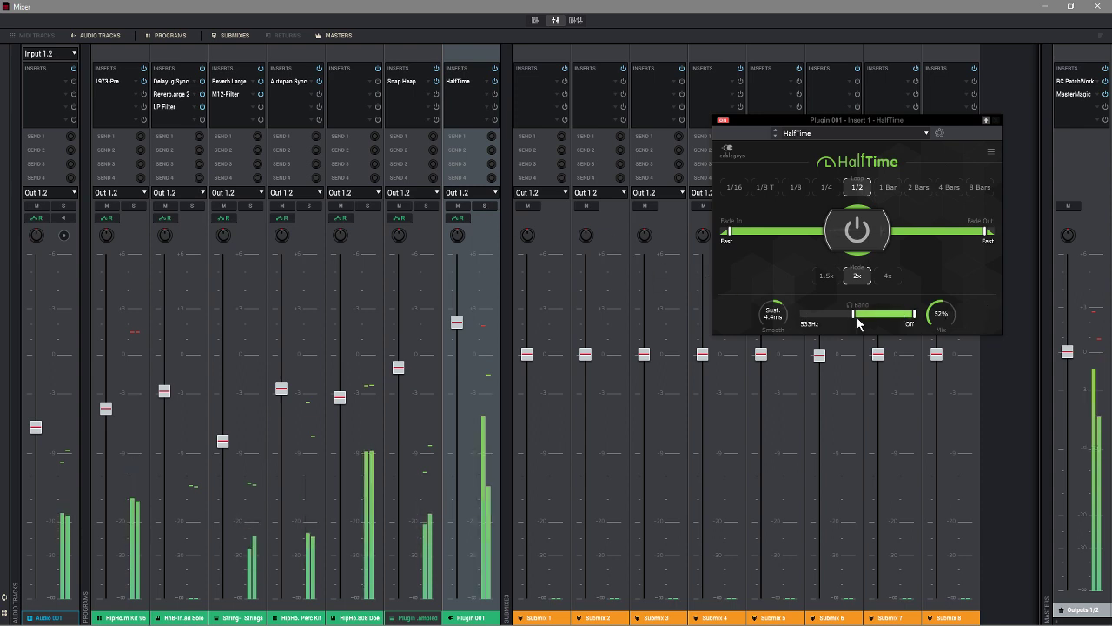
mouse_move(854, 320)
mouse_down()
mouse_move(842, 320)
mouse_move(852, 318)
mouse_up()
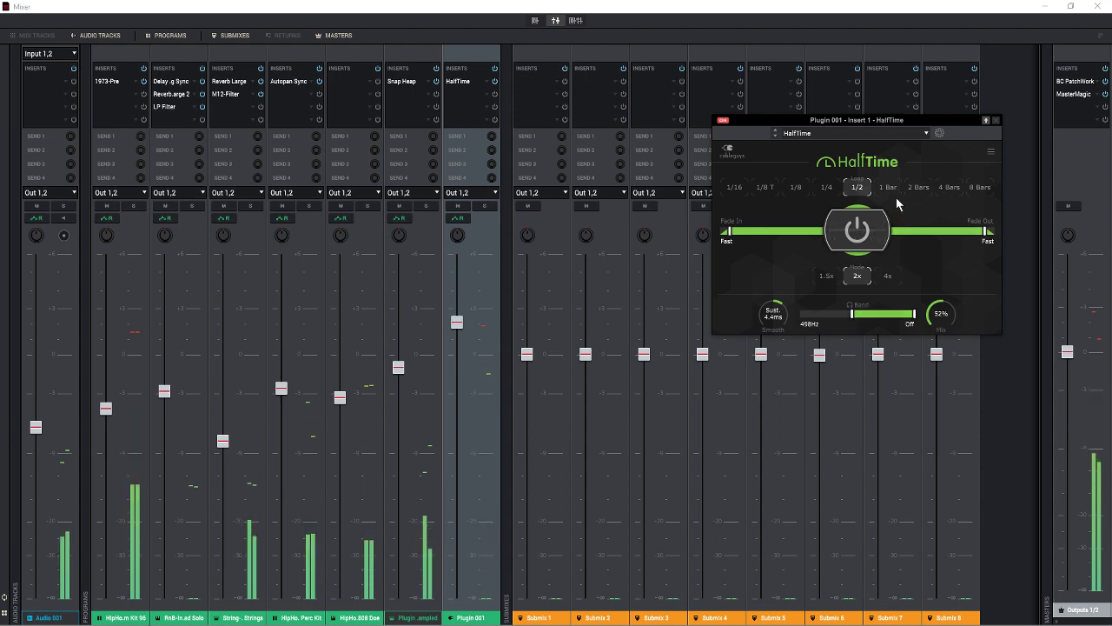
key(space)
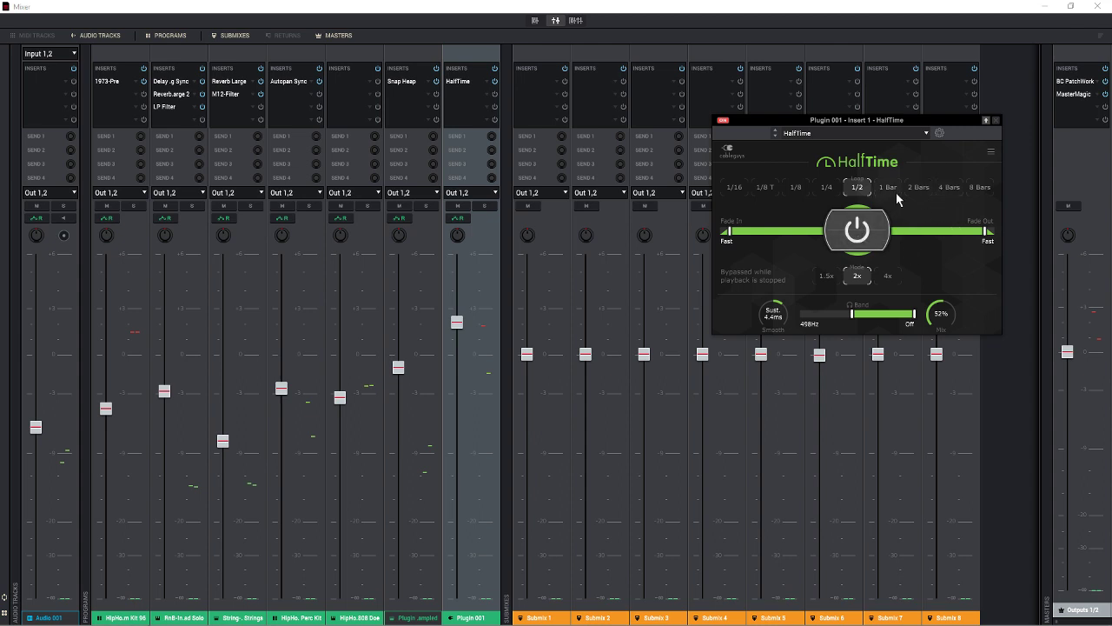
click(997, 123)
- Open BC PatchWork on the Outputs 1/2 master and show its Pre EQ and Stereo Widener windows beside it
click(1076, 81)
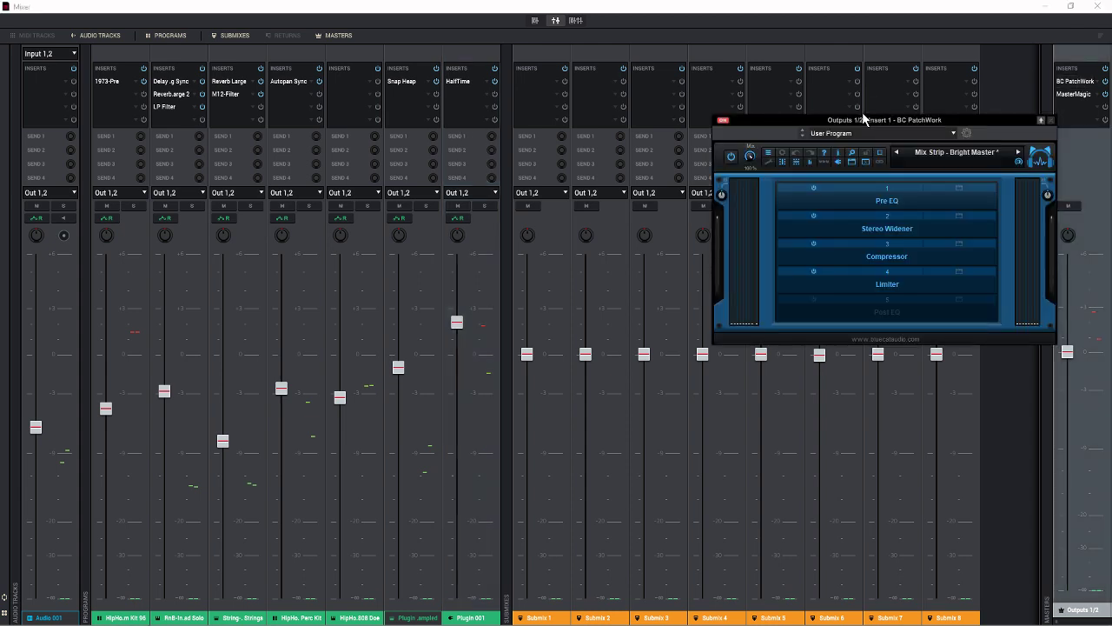
drag(951, 120, 734, 104)
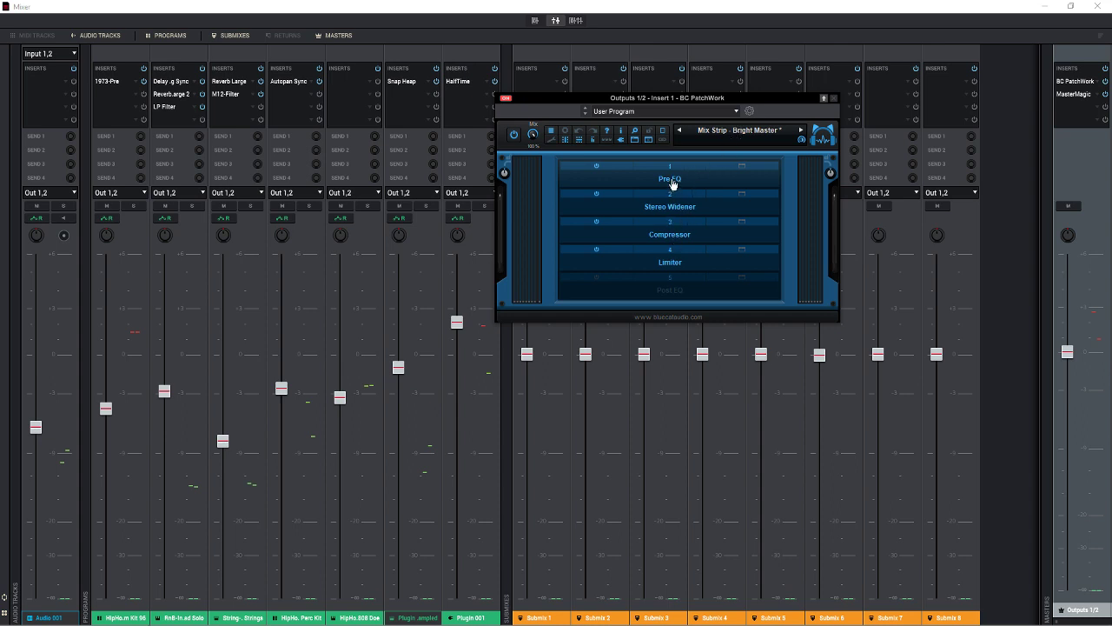
click(744, 166)
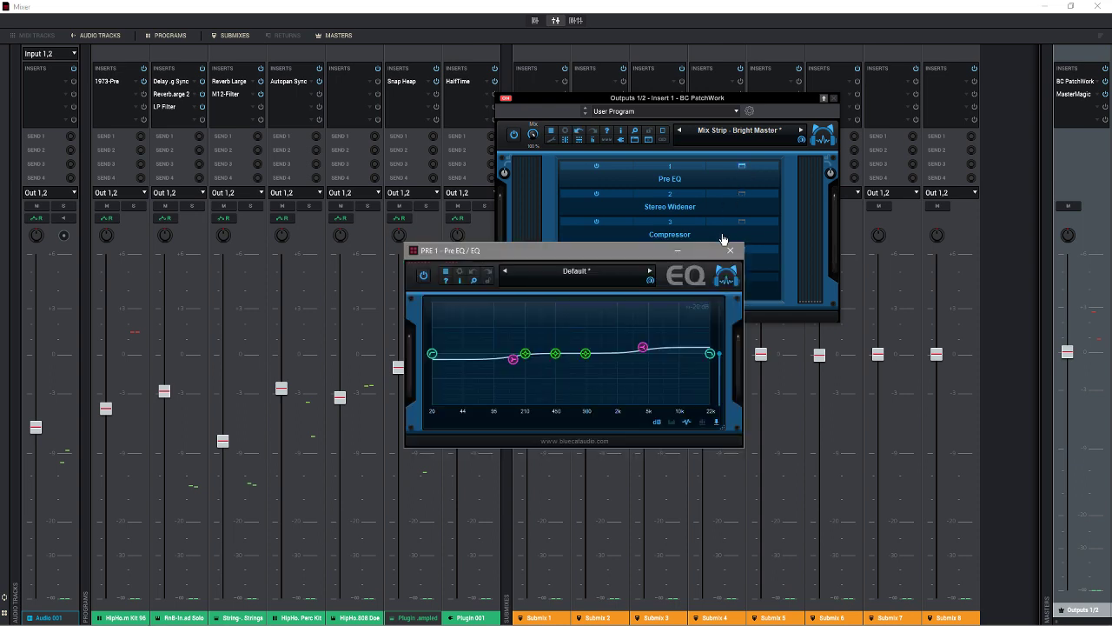
drag(616, 250, 360, 129)
click(742, 195)
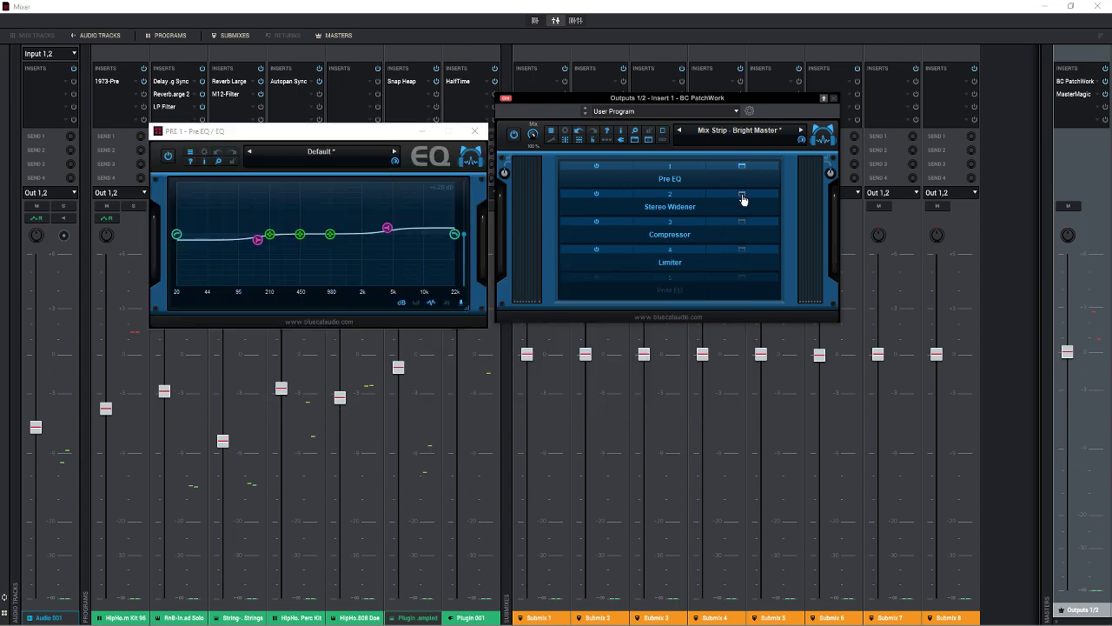
drag(580, 276, 326, 345)
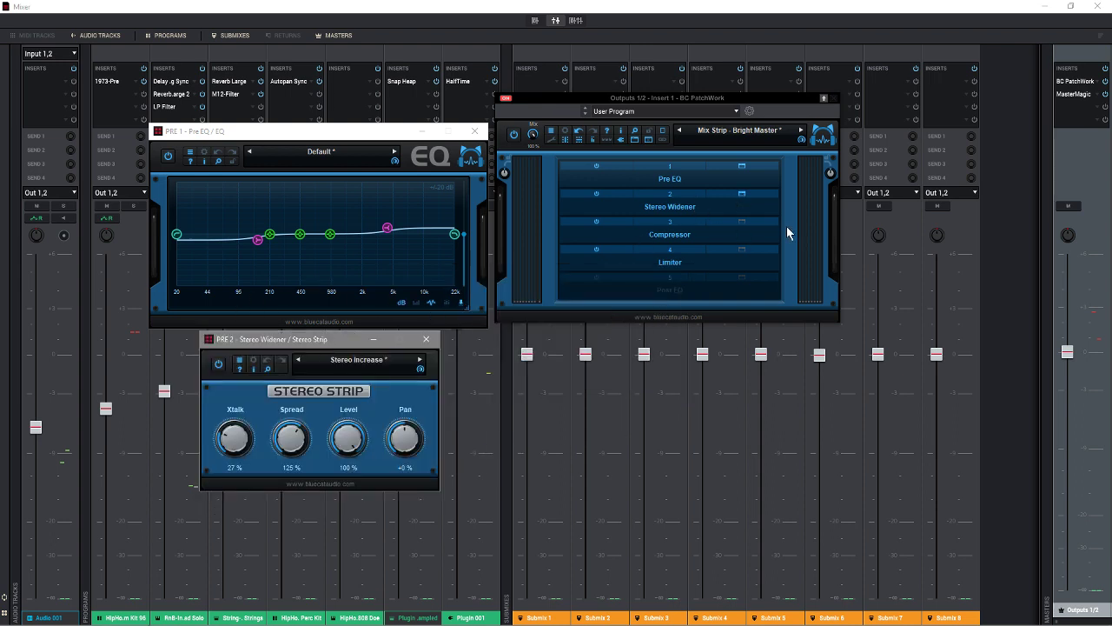
- Show PatchWork's Compressor and Limiter windows and arrange them side by side below the rack
click(742, 223)
click(741, 224)
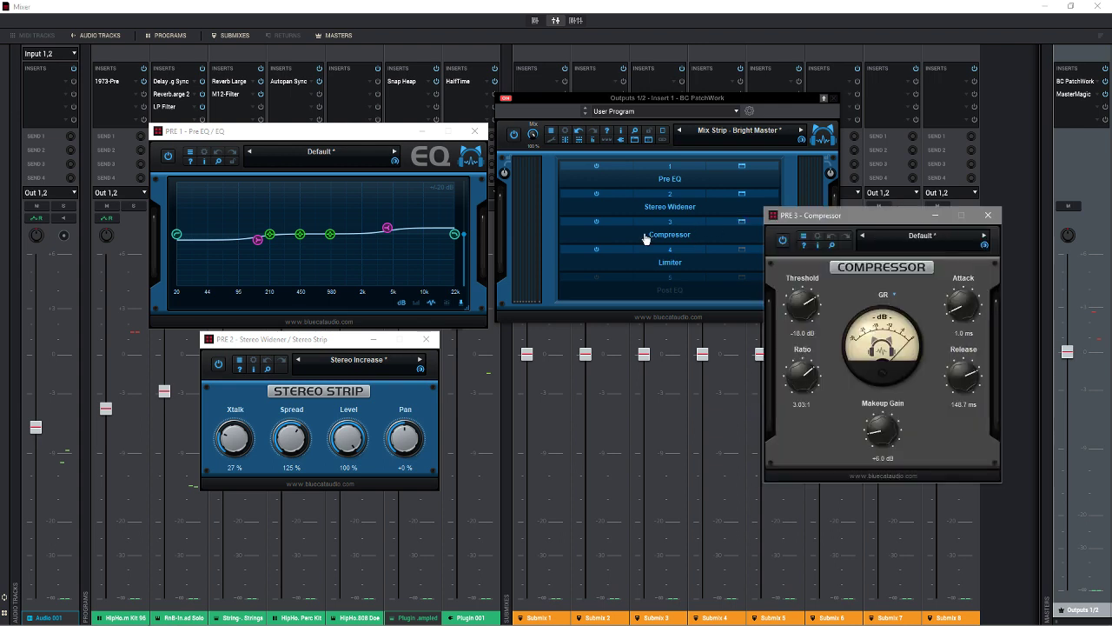
click(742, 252)
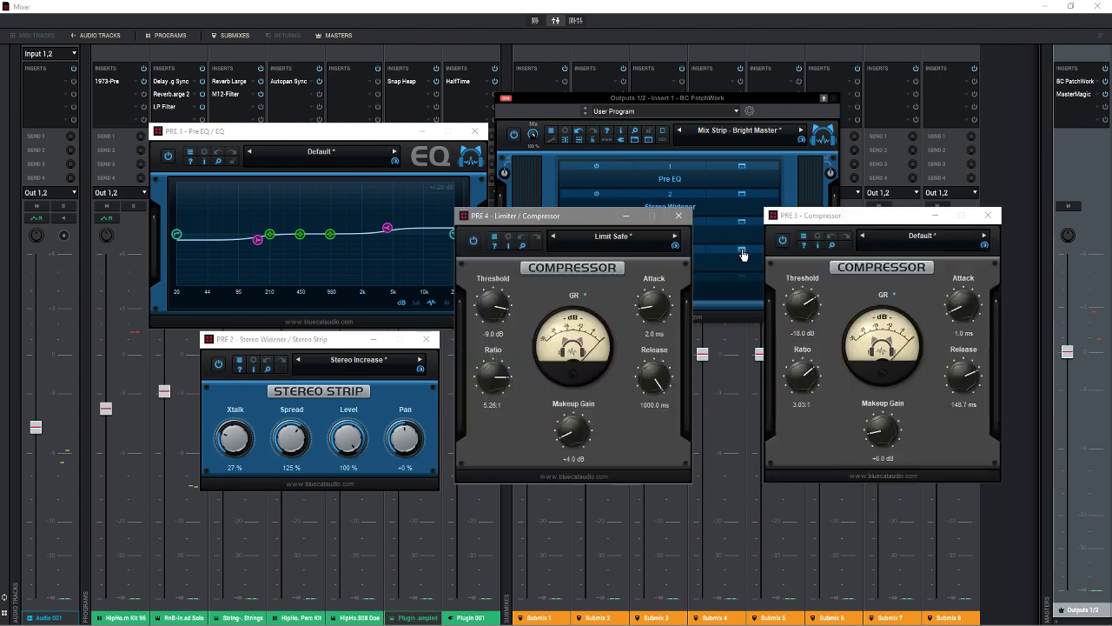
drag(558, 218, 587, 330)
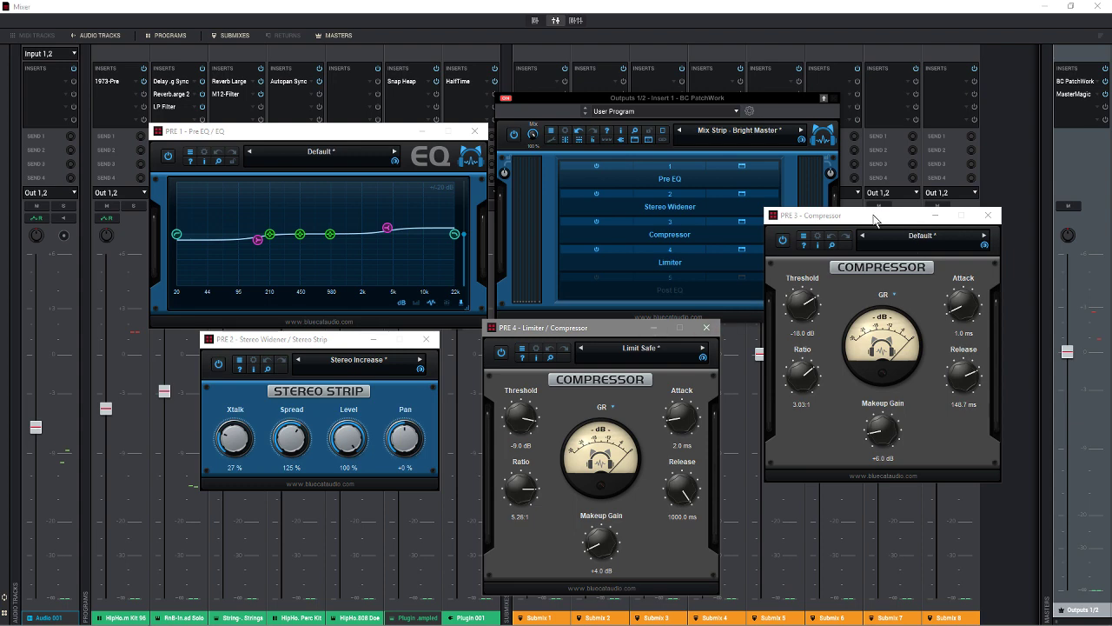
drag(875, 219, 833, 335)
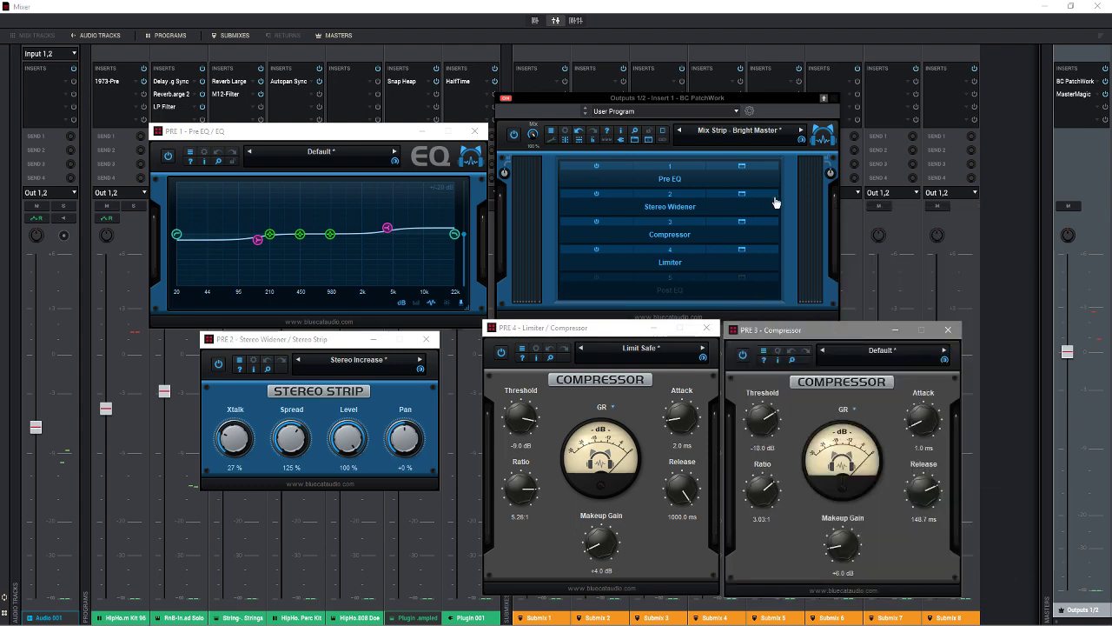
- Look through PatchWork's factory preset categories, including Channel Strips, Delays, Modulation, Other FX and Pitch, without loading a preset
click(731, 136)
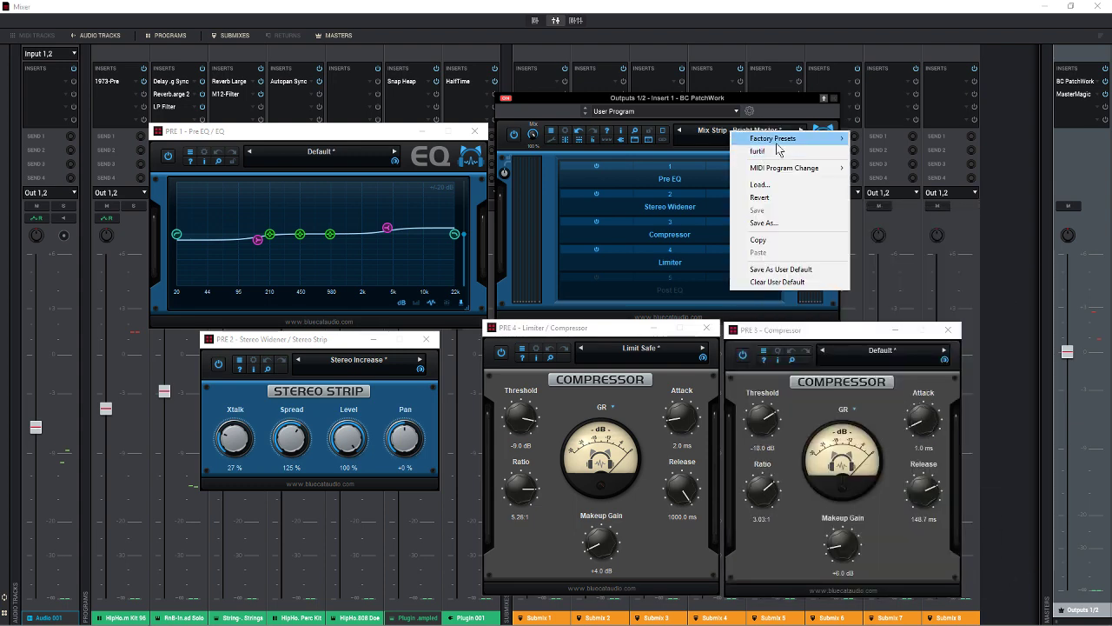
mouse_move(819, 145)
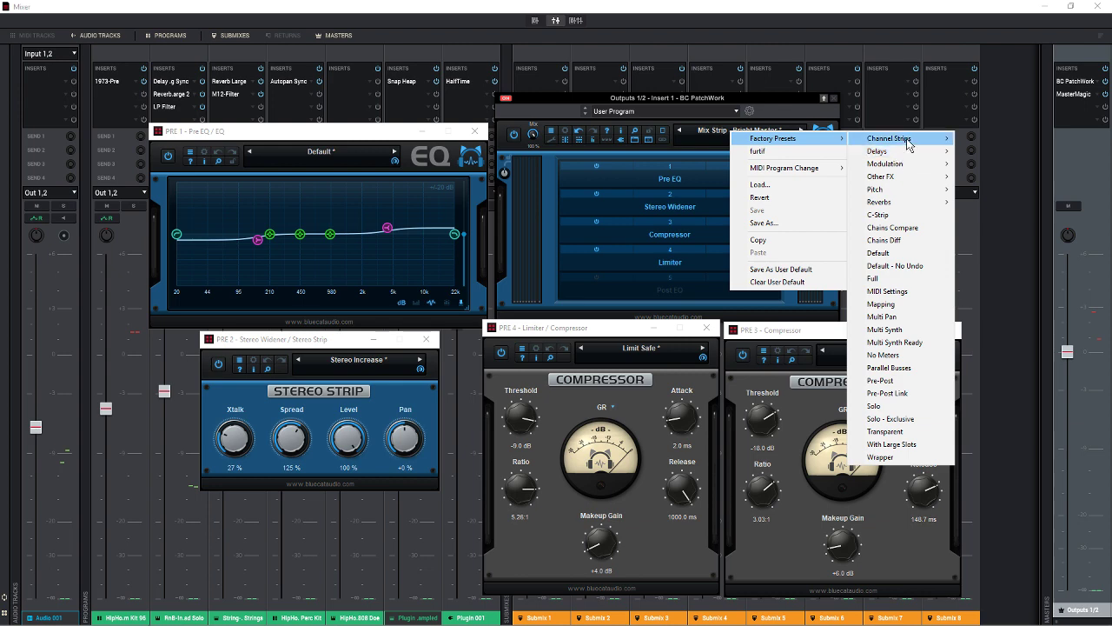
mouse_move(906, 142)
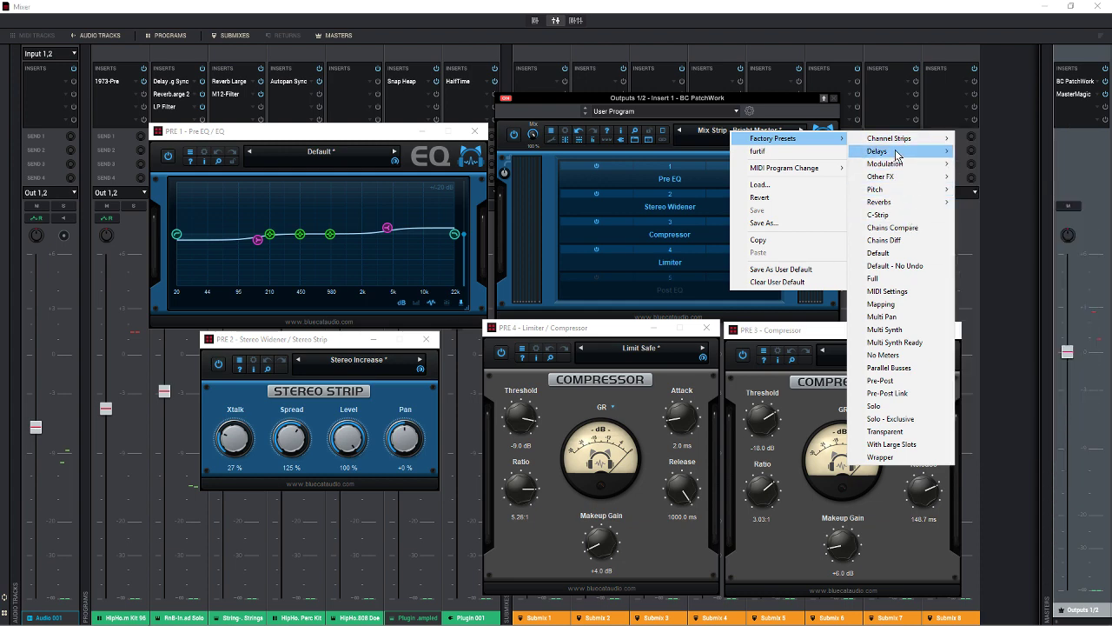
mouse_move(899, 164)
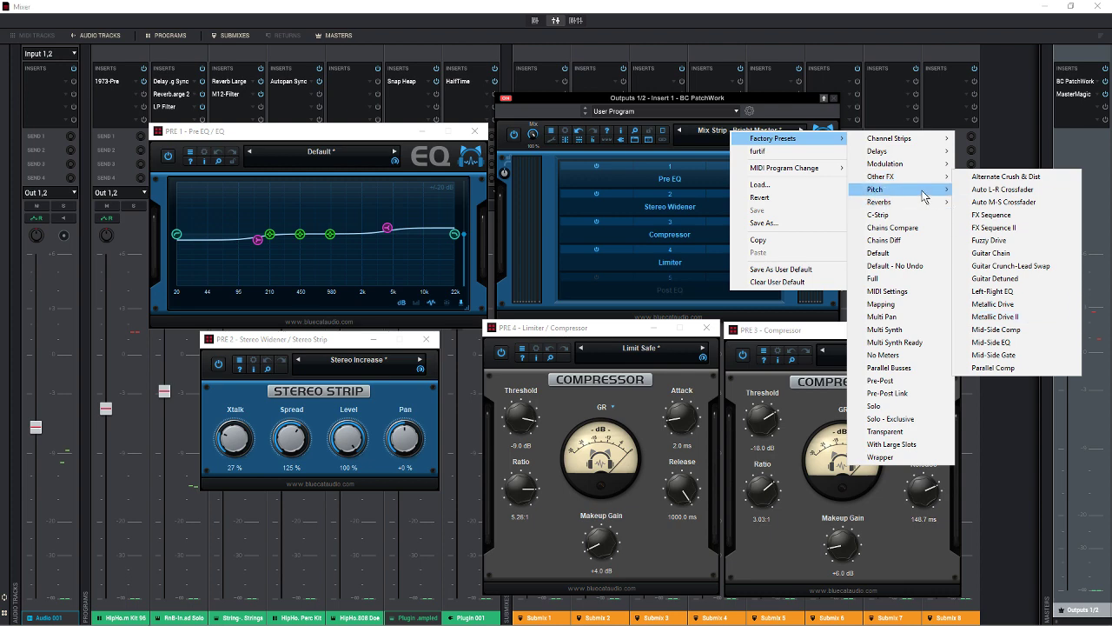
mouse_move(904, 189)
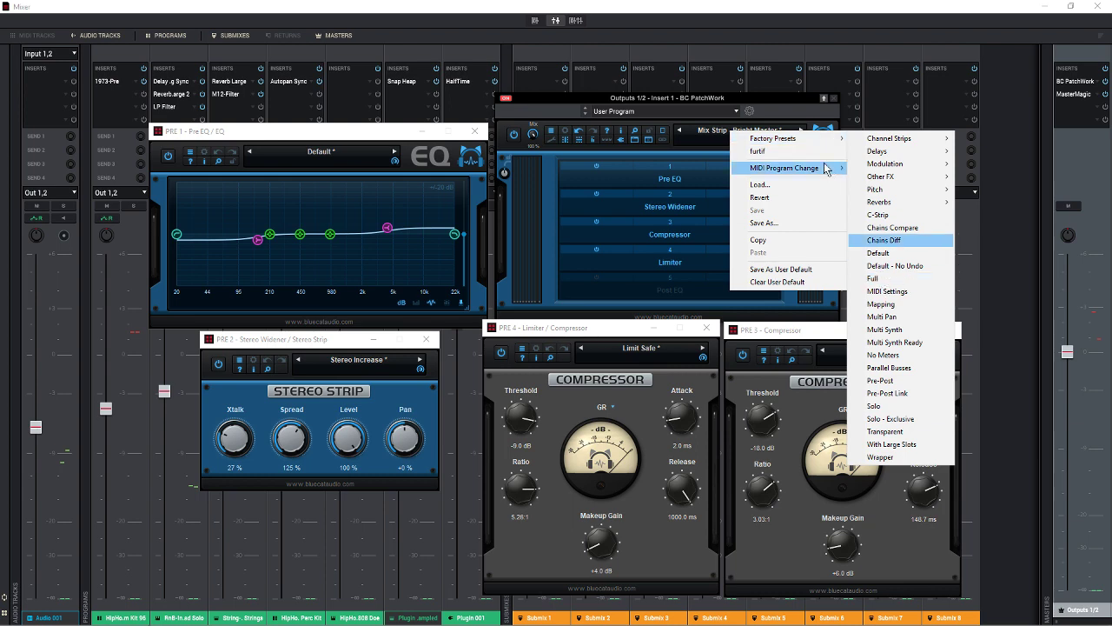
click(784, 113)
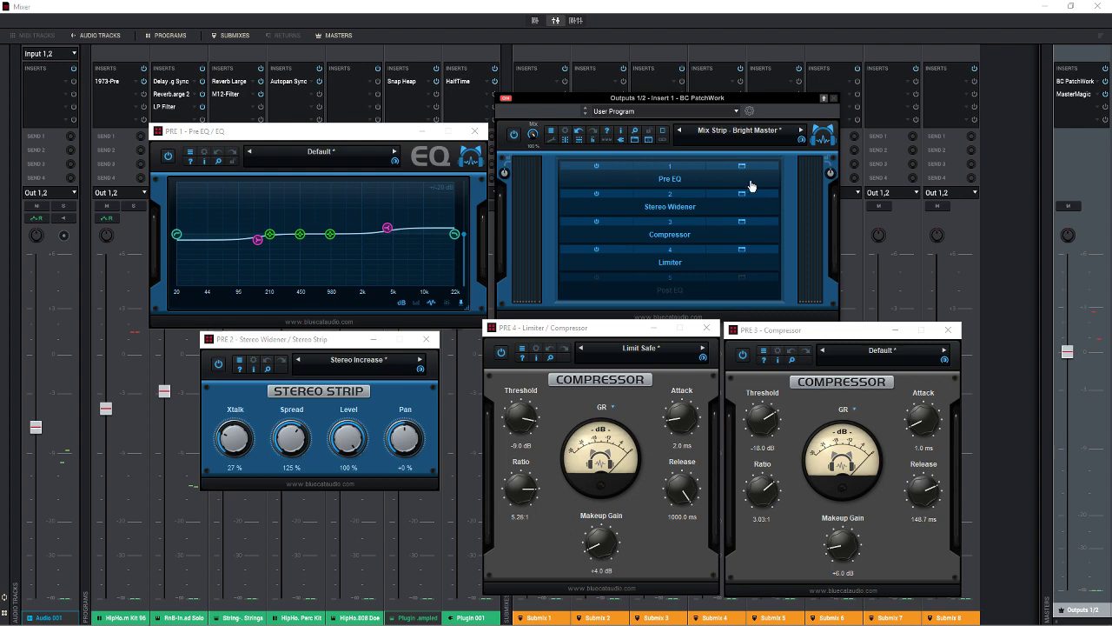
- Add a second BC PatchWork from the Blue Cat Audio VST effects to Outputs 1/2 insert 3 and move its window toward the mixer's middle
click(1099, 88)
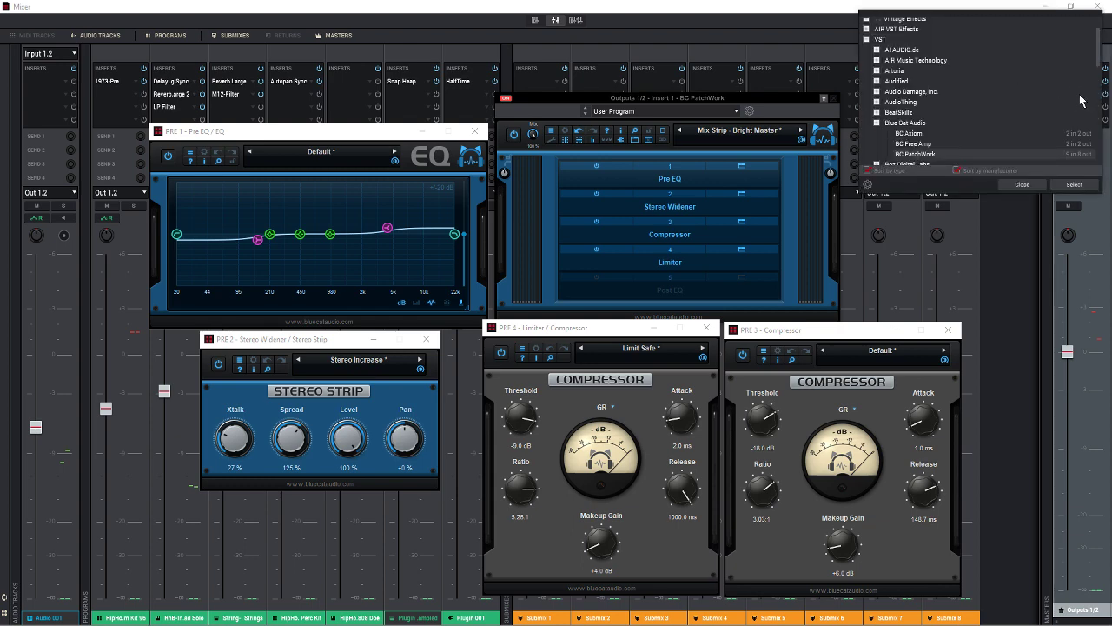
click(1028, 185)
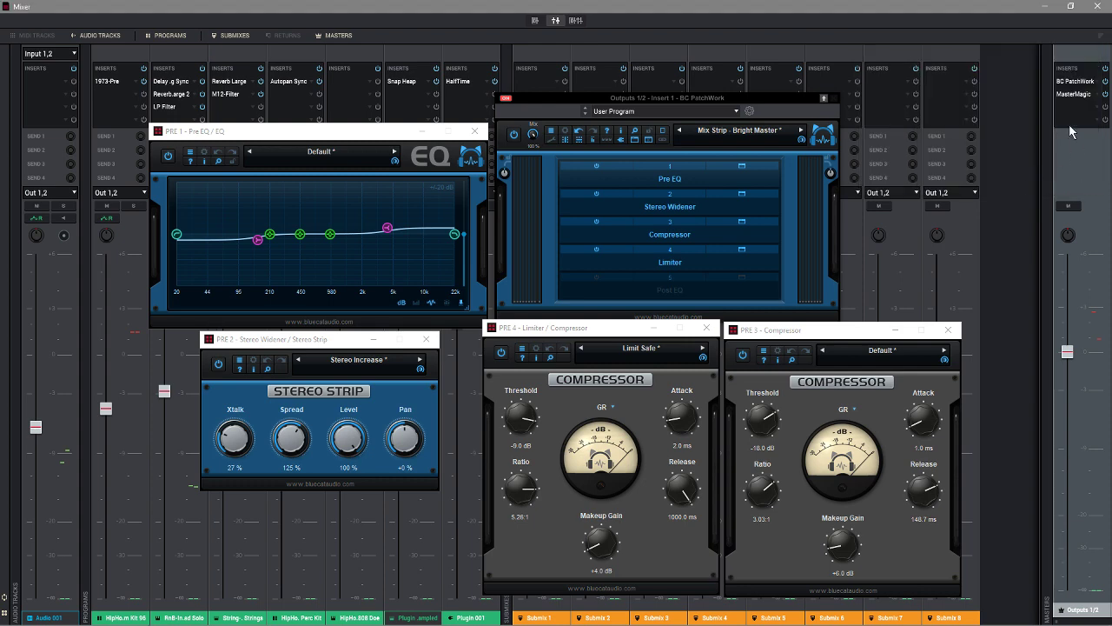
click(1095, 112)
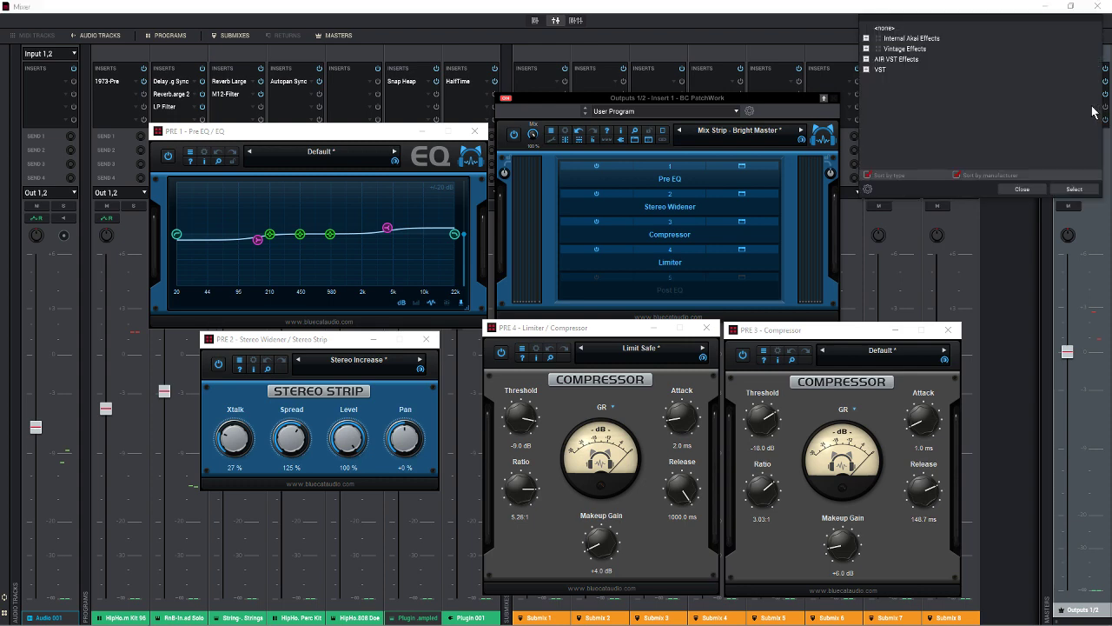
click(867, 69)
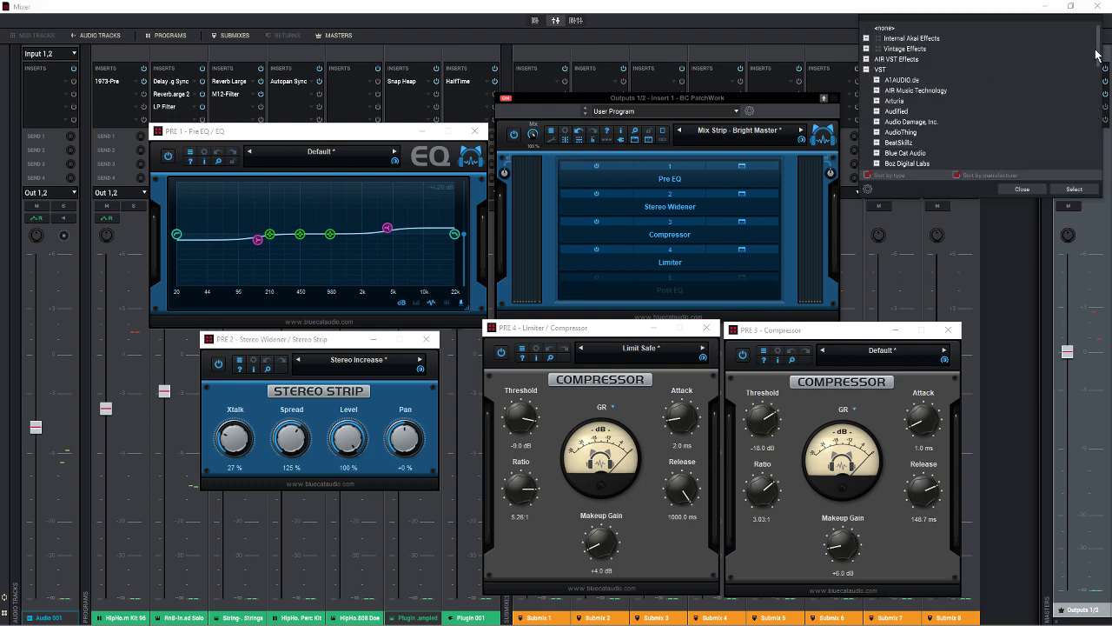
scroll(1097, 61, down, 3)
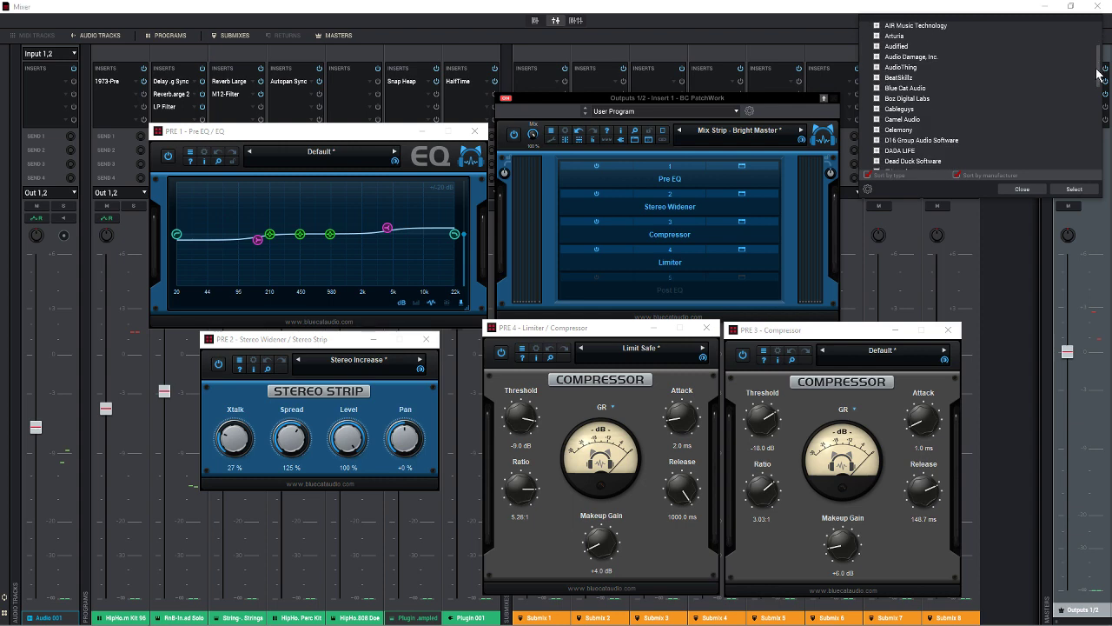
click(876, 83)
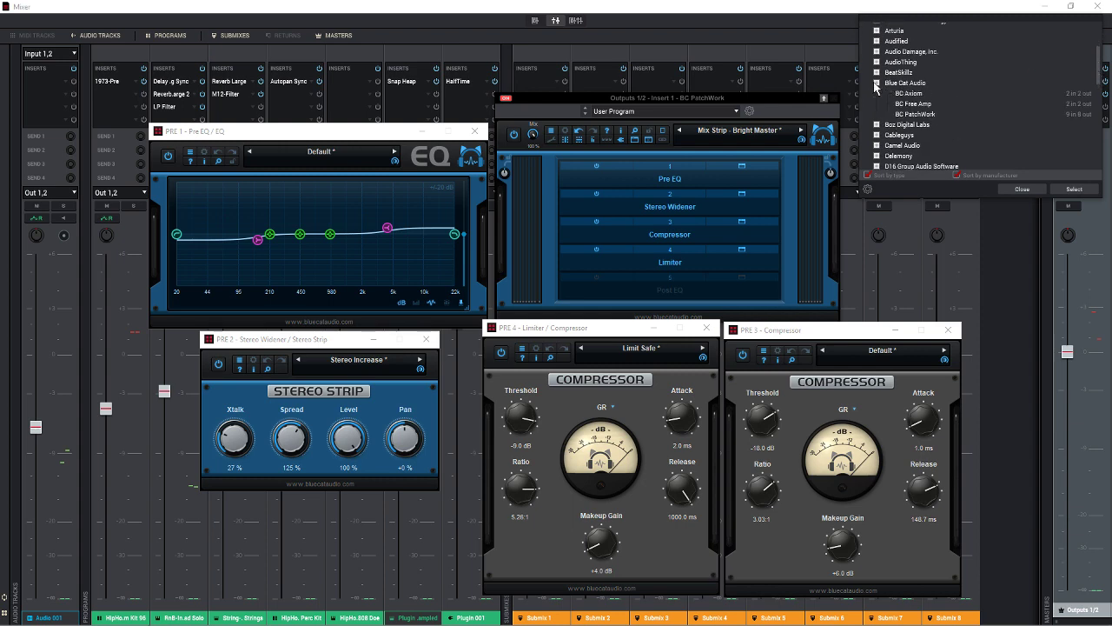
double_click(909, 115)
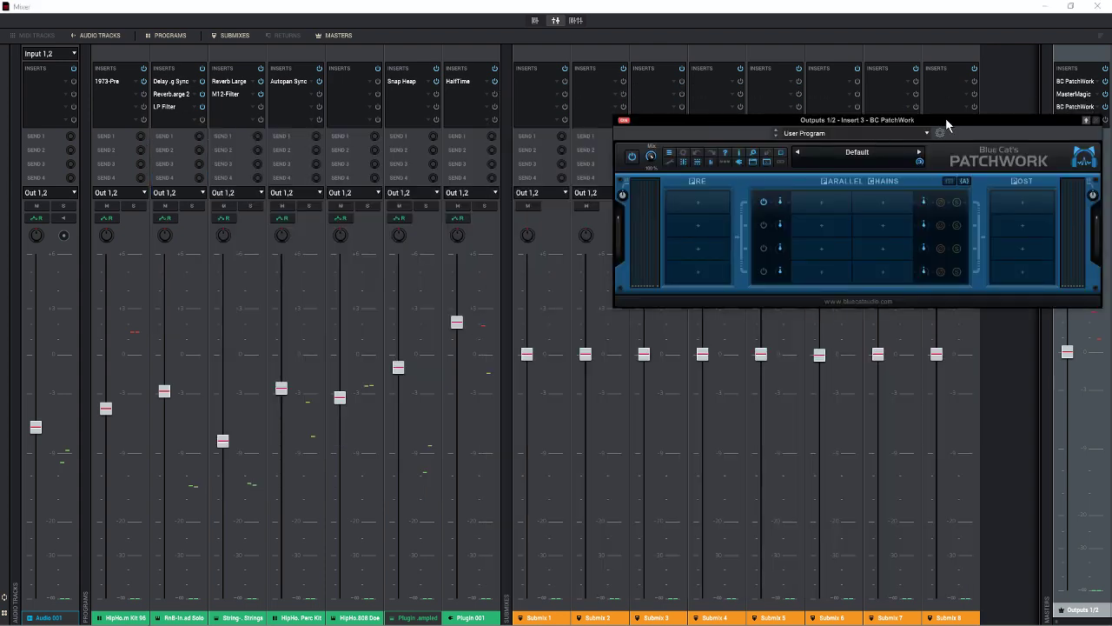
drag(947, 120, 813, 137)
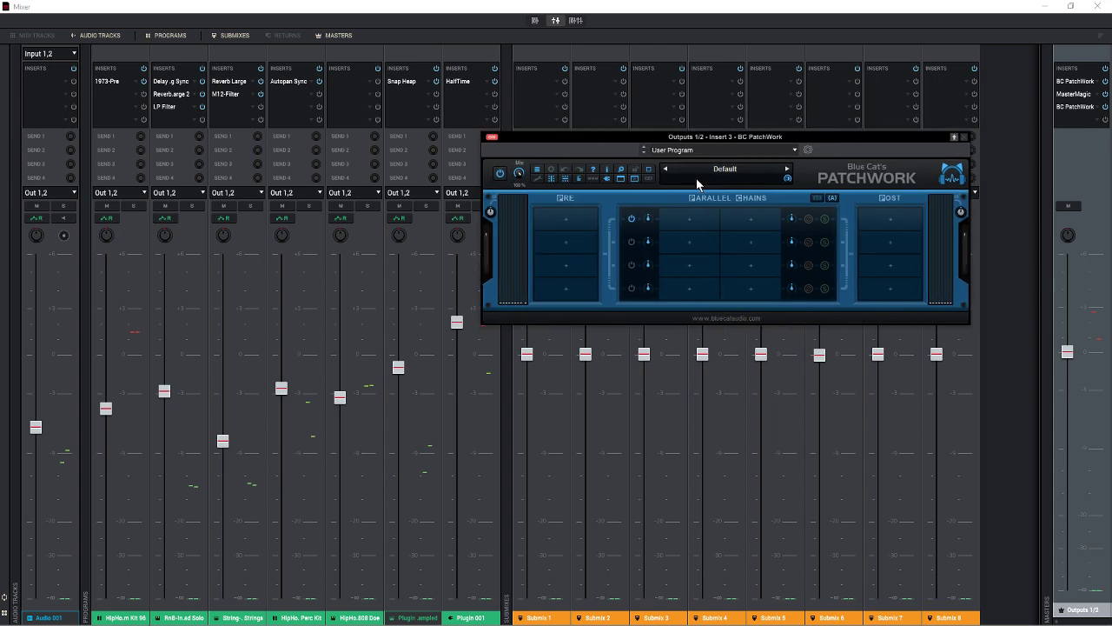
- Load DC1A2.dll from the reason vst folder into the first slot of PatchWork's first parallel chain and move its window aside
right_click(689, 225)
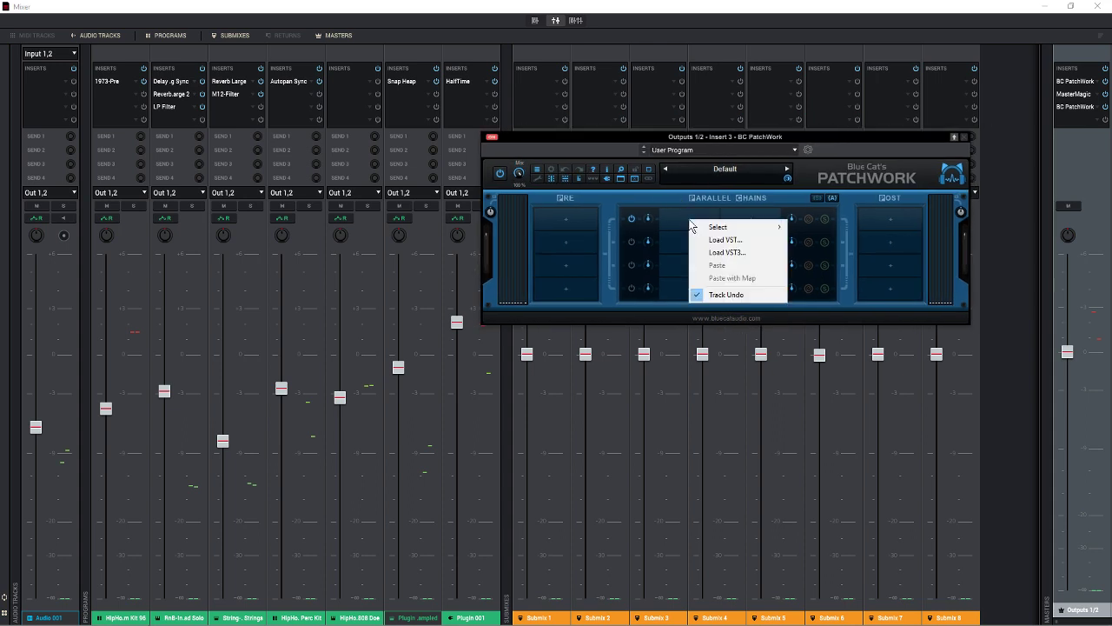
click(750, 241)
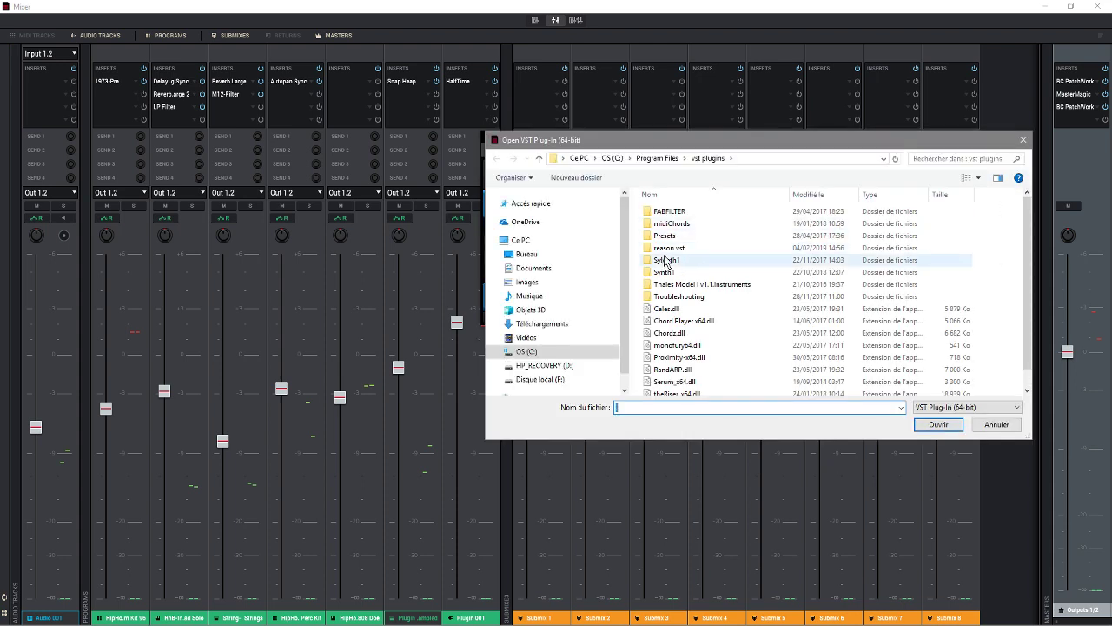
click(698, 252)
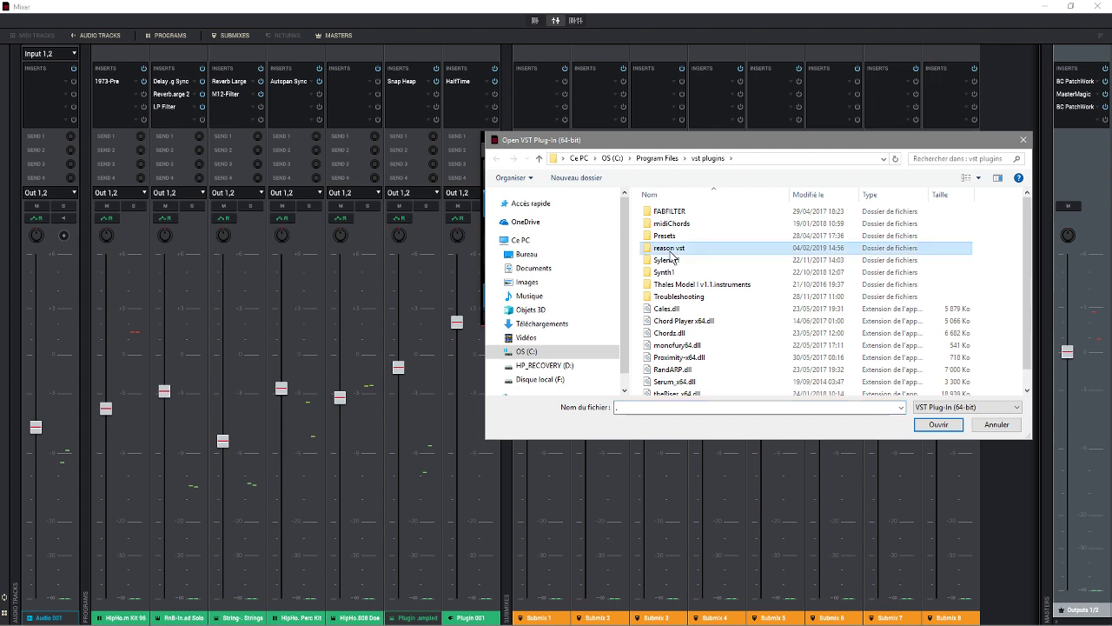
double_click(730, 253)
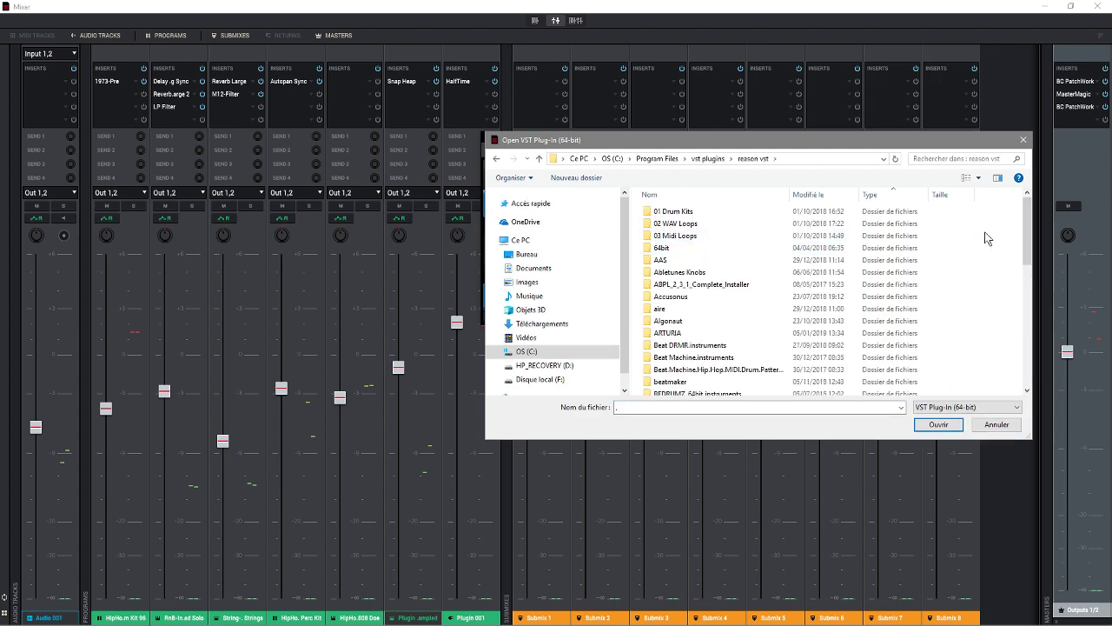
drag(1027, 218, 1029, 298)
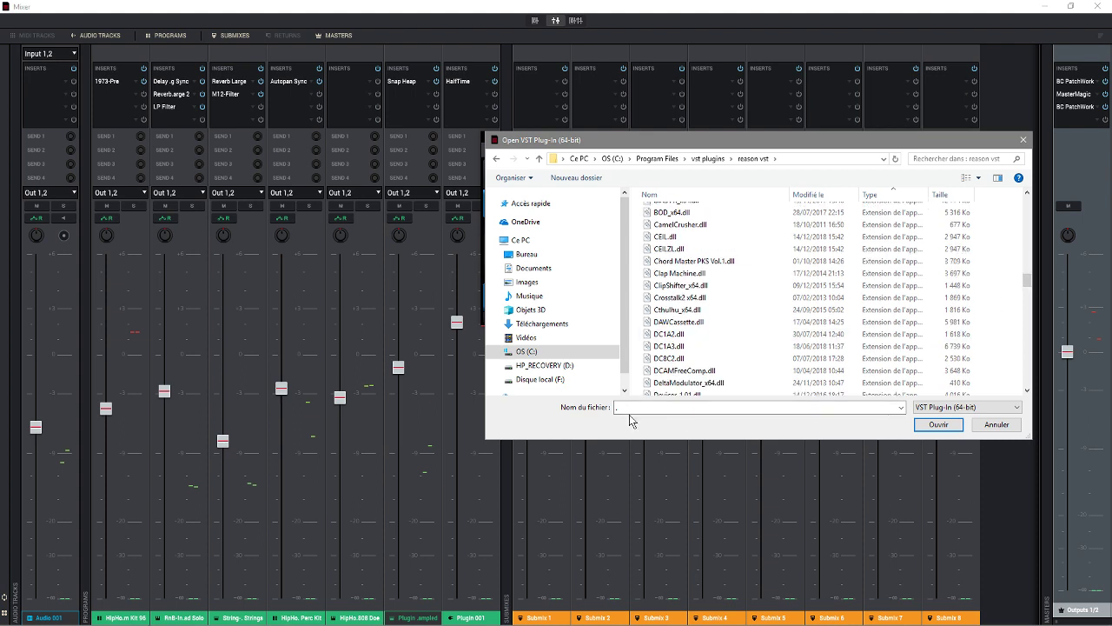
double_click(661, 335)
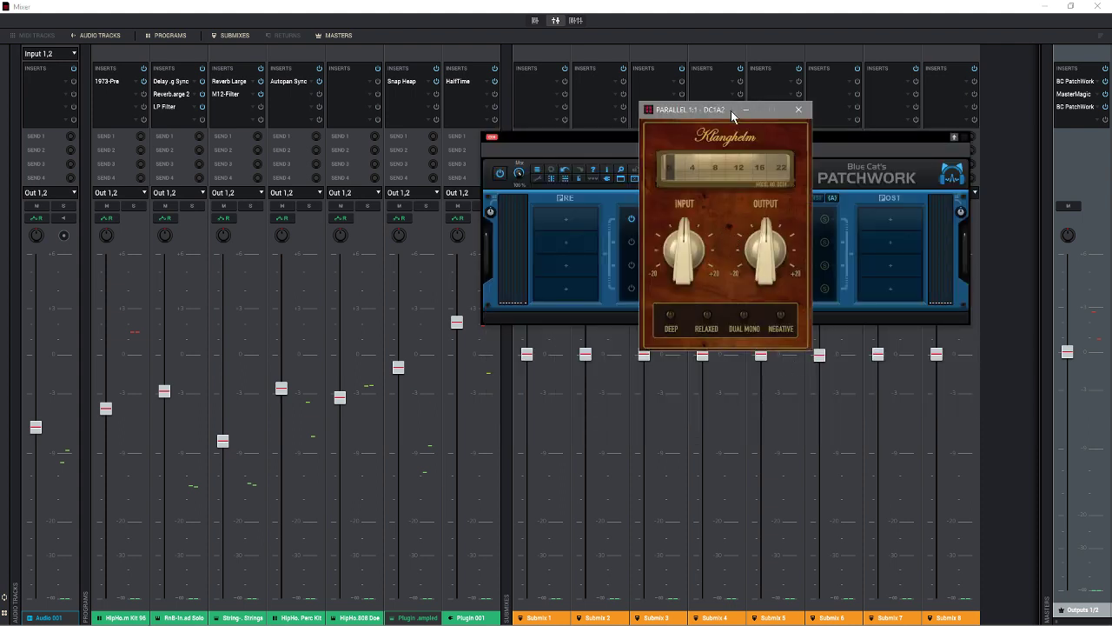
drag(731, 110, 544, 92)
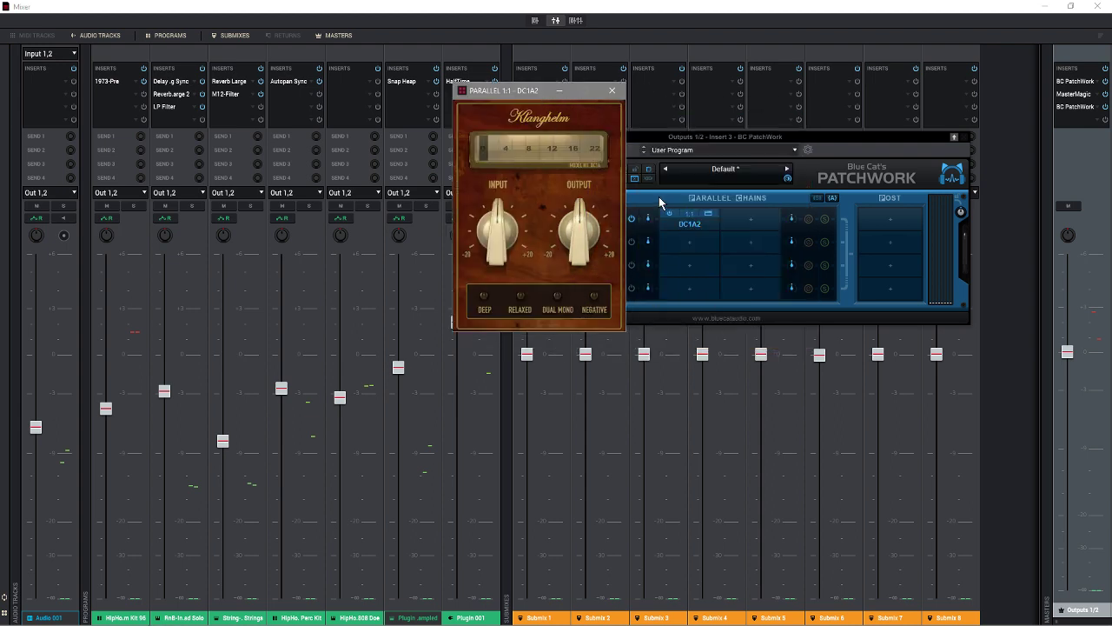
- Look through PatchWork's built-in effect categories for the second parallel chain, including Dynamics, FX and Utils, without loading an effect
click(689, 247)
mouse_move(782, 254)
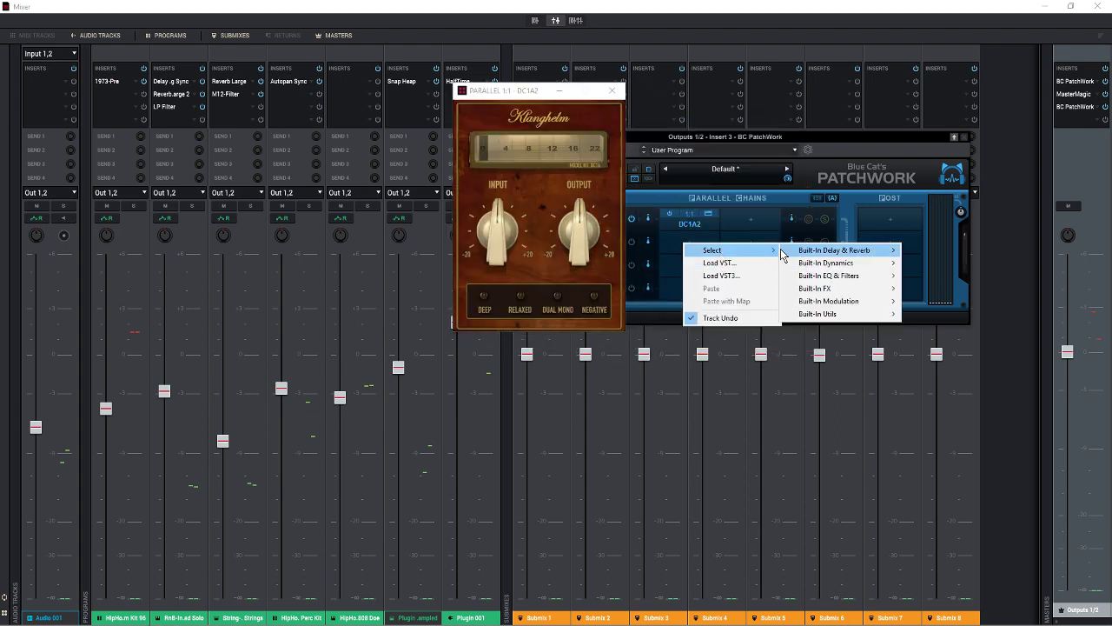
mouse_move(829, 256)
mouse_move(878, 256)
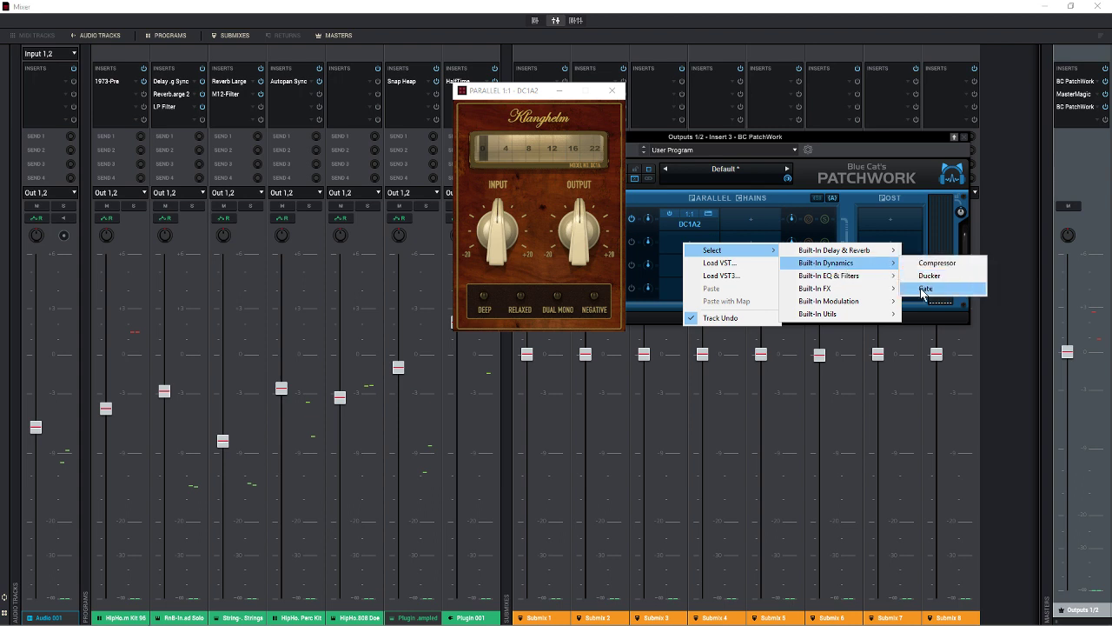
mouse_move(843, 279)
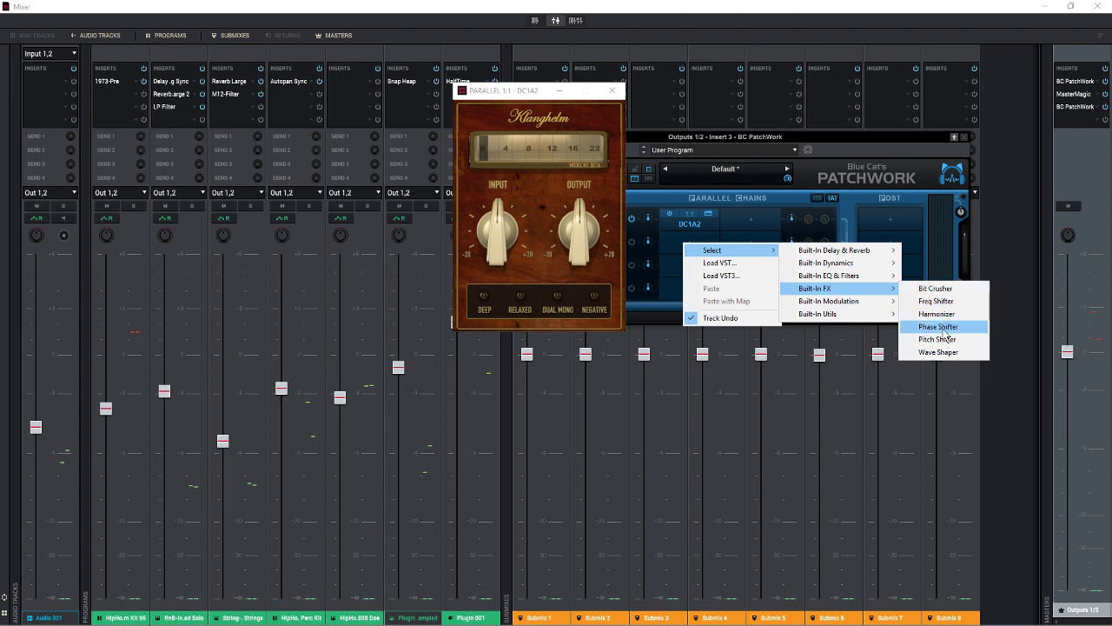
mouse_move(880, 306)
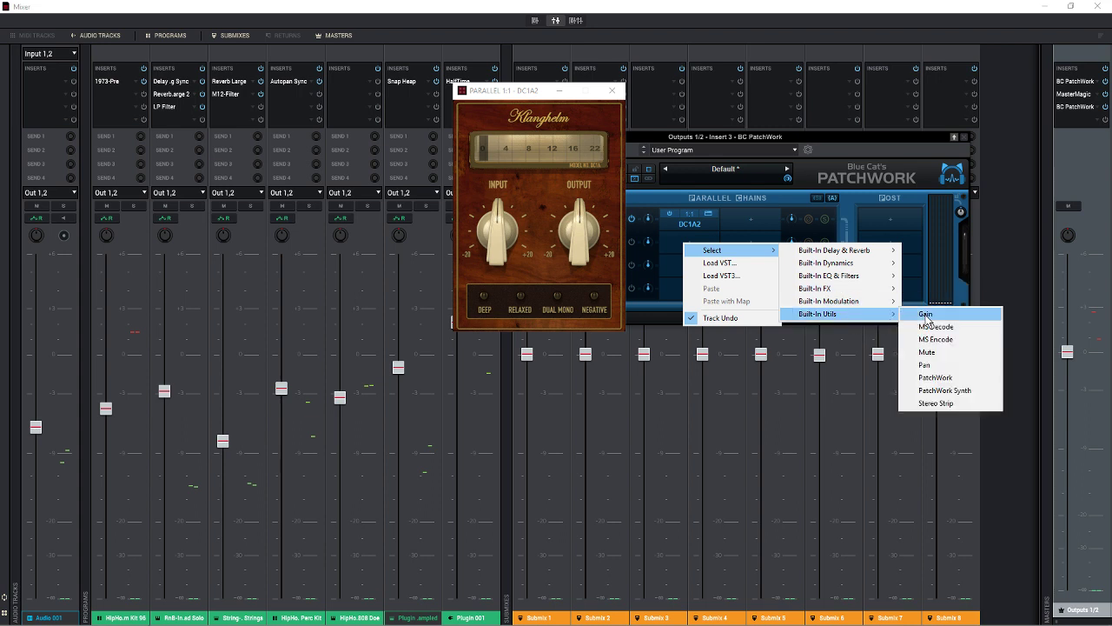
click(841, 141)
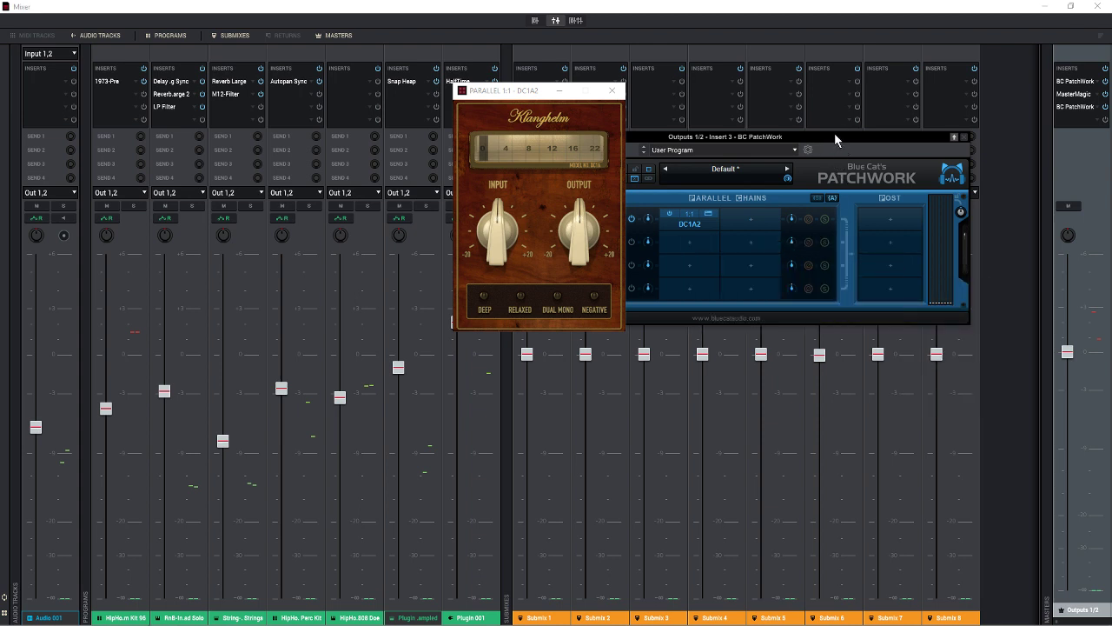
- Switch to Chrome, show the Blue Cat's PatchWork product page on Plugin Boutique, and return to the MPC mixer
mouse_move(236, 617)
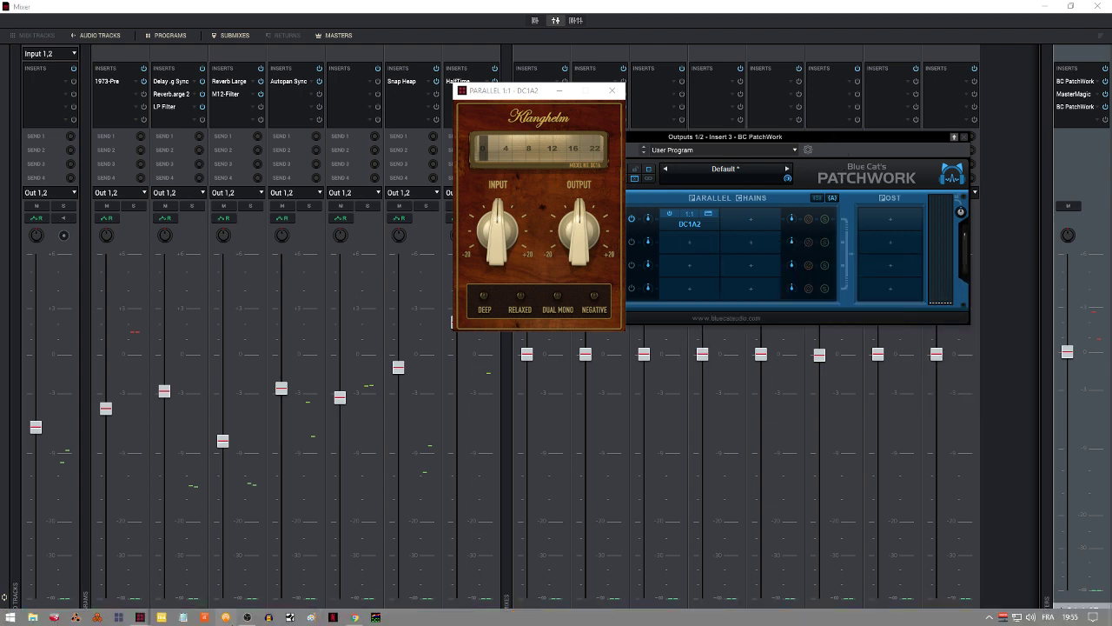
click(354, 617)
click(817, 9)
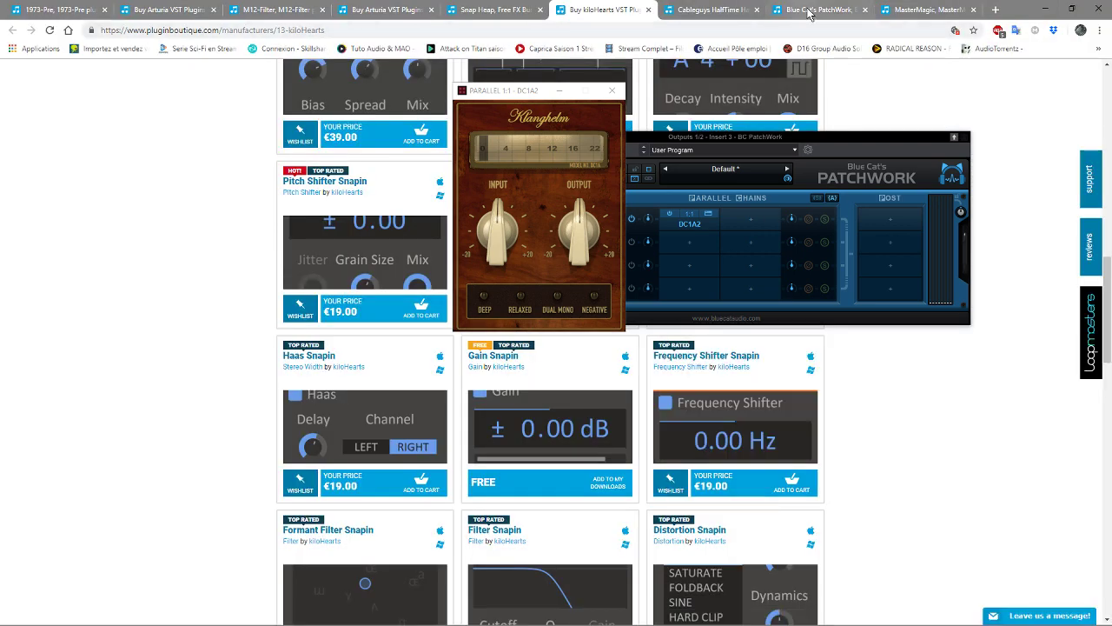
click(969, 138)
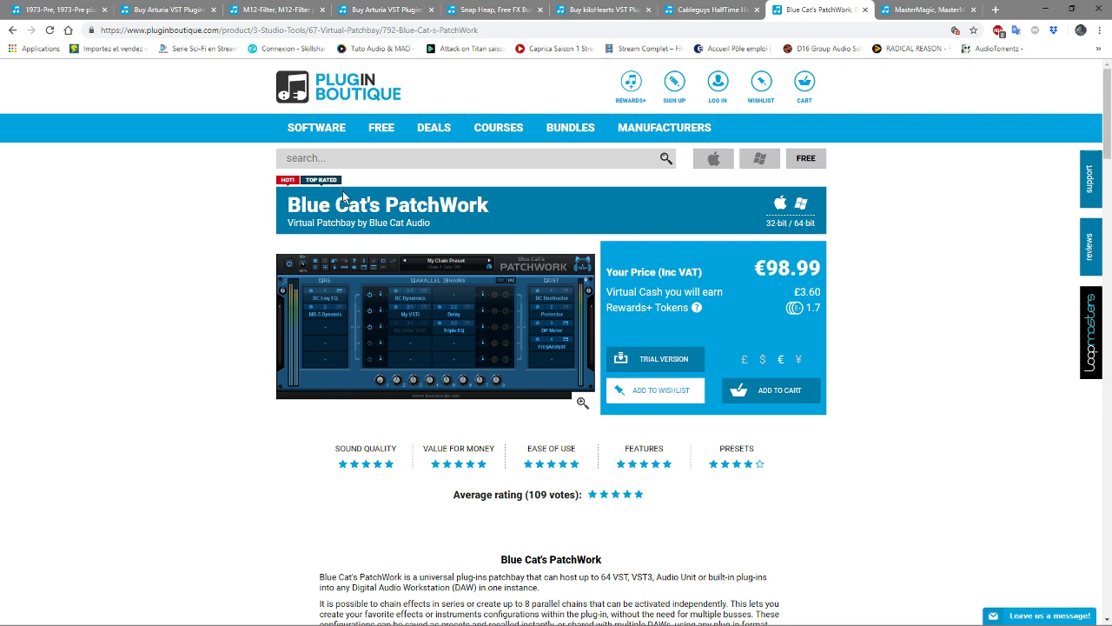
mouse_move(414, 345)
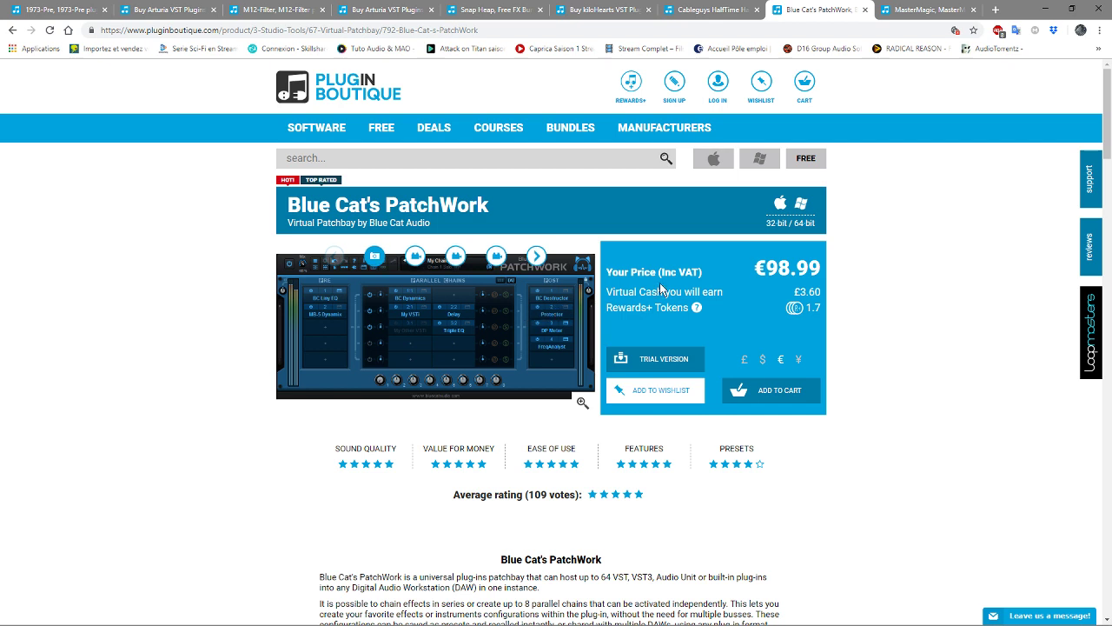
mouse_move(586, 304)
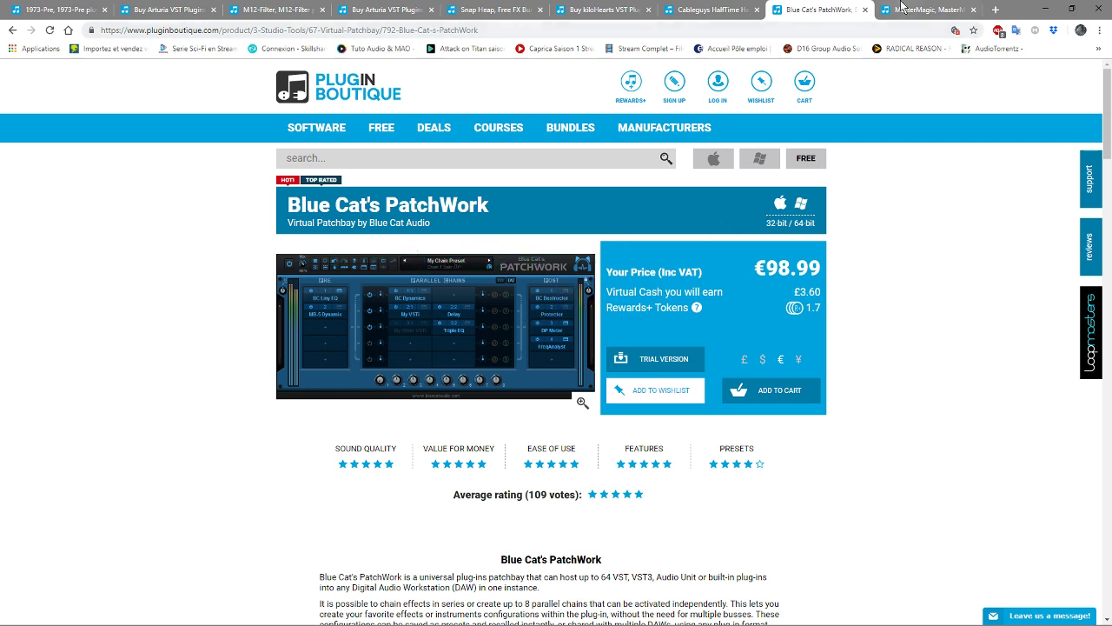
click(1047, 9)
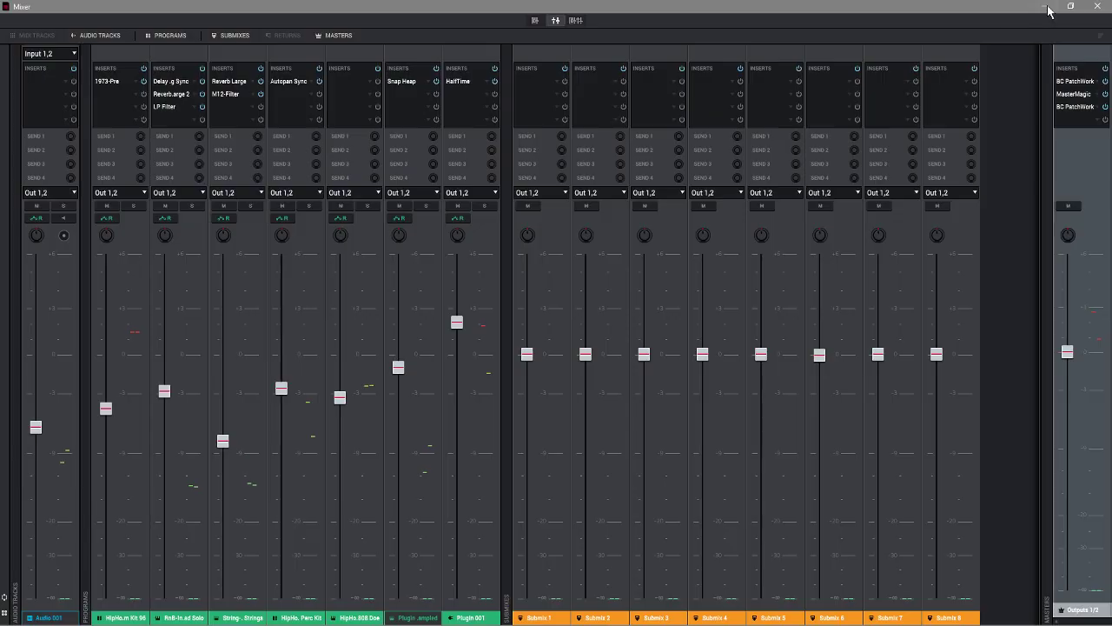
- Reopen the insert 3 BC PatchWork, load MasterMagic.dll from the Rob Papen folder into the second parallel chain's first slot, and move both hosted plugin windows aside
click(1078, 106)
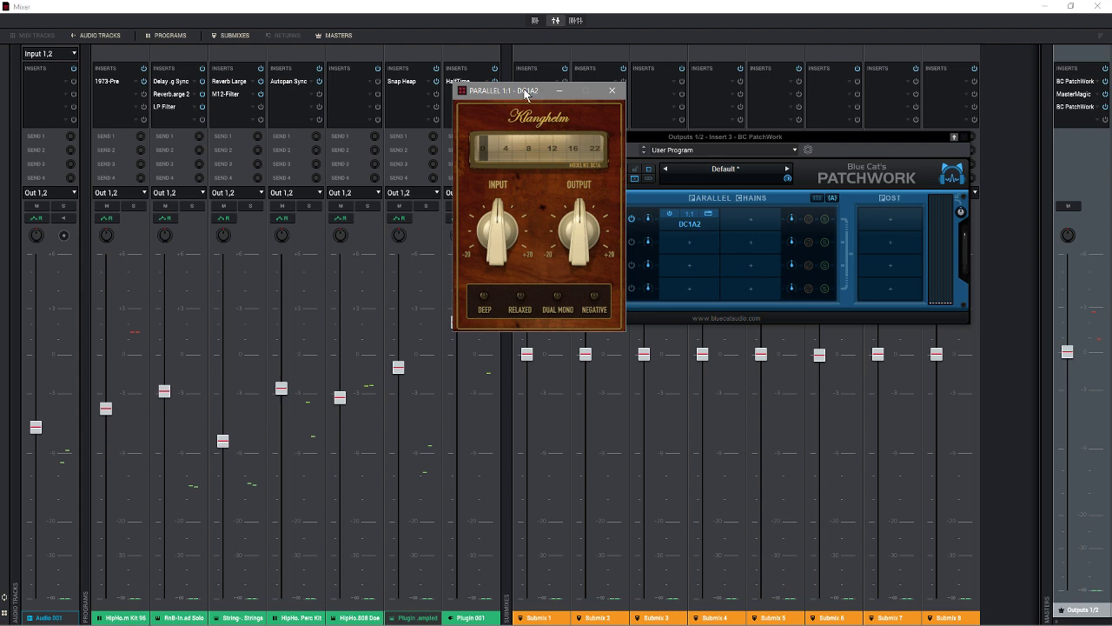
drag(525, 94, 319, 75)
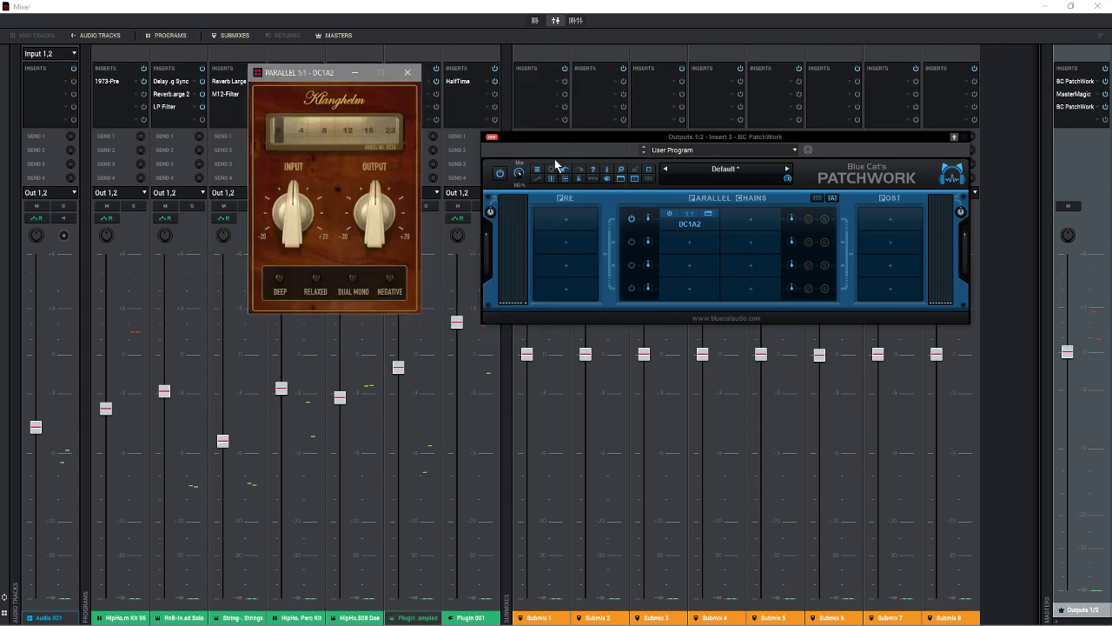
right_click(687, 245)
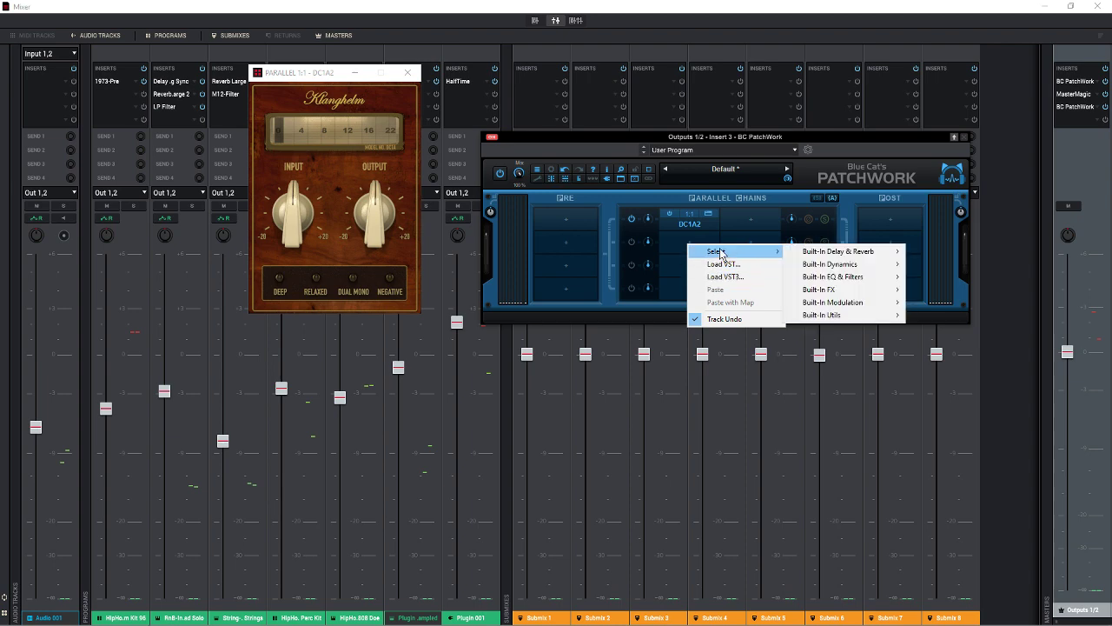
click(723, 265)
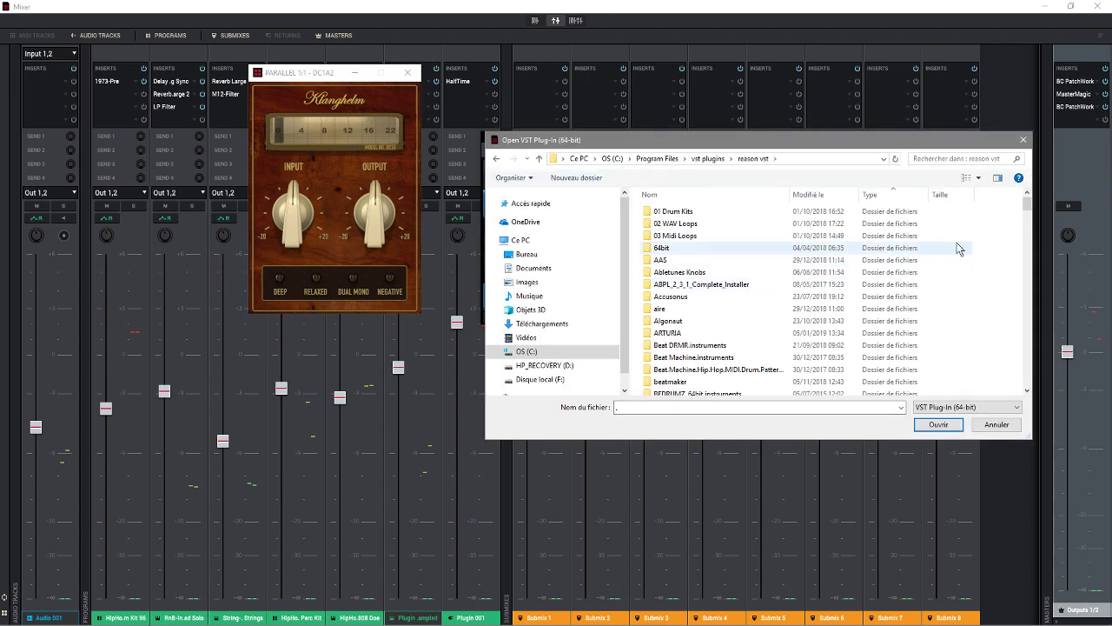
drag(1029, 203, 1048, 233)
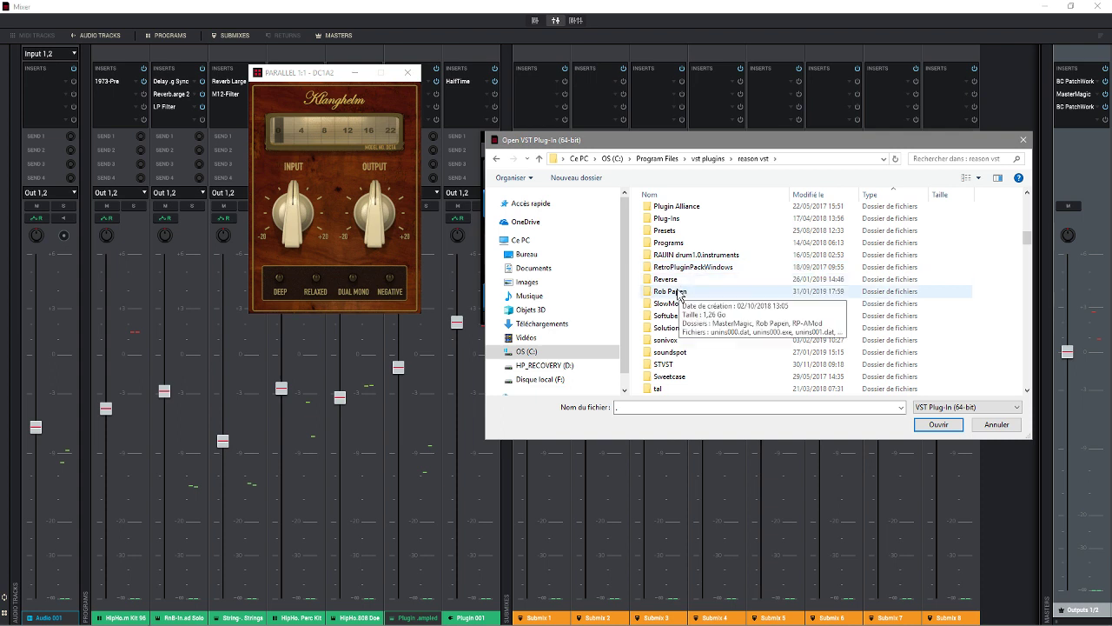
double_click(695, 292)
double_click(691, 214)
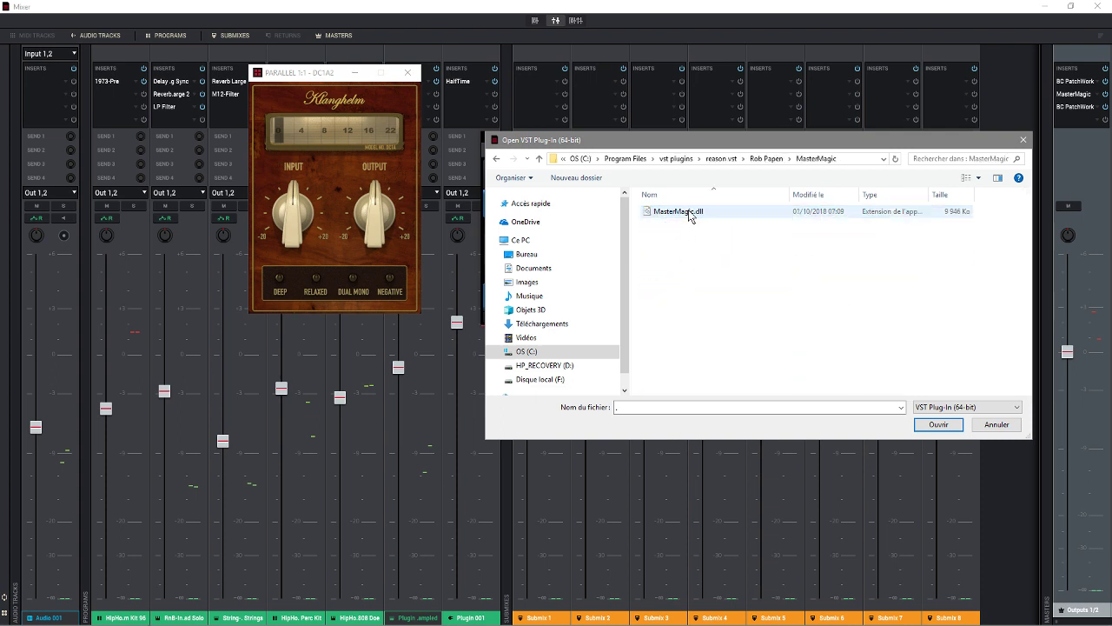
click(687, 214)
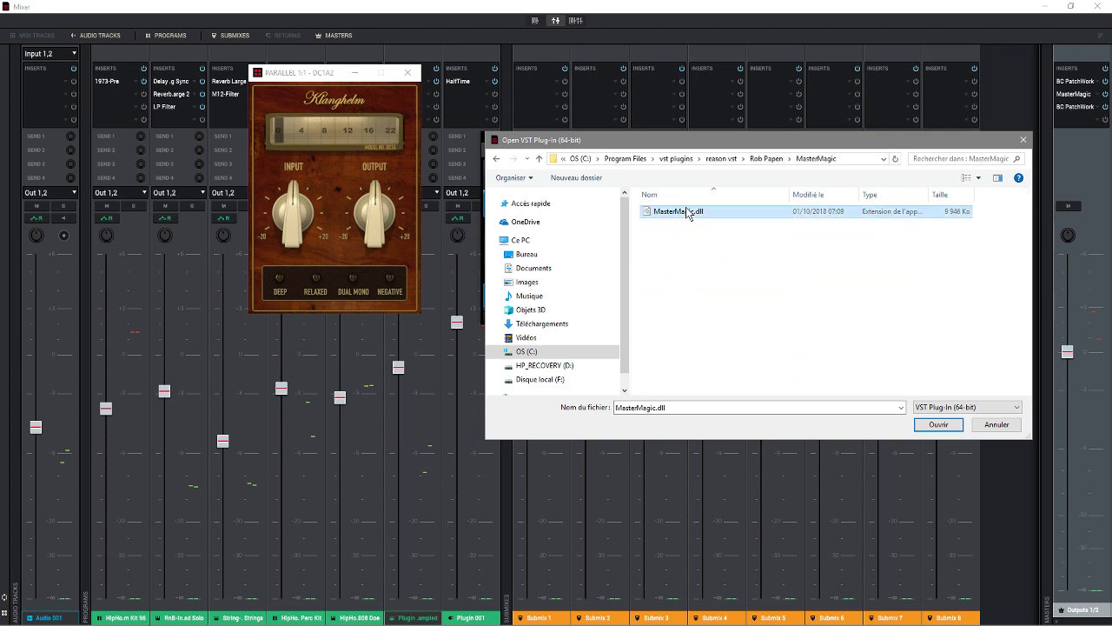
click(937, 424)
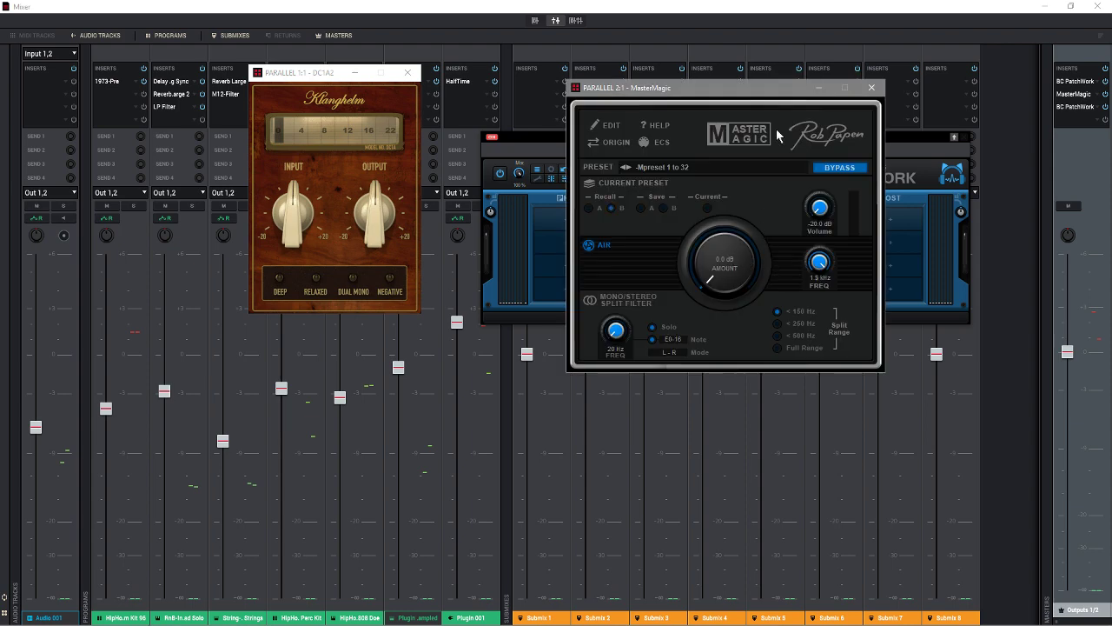
drag(745, 91, 341, 293)
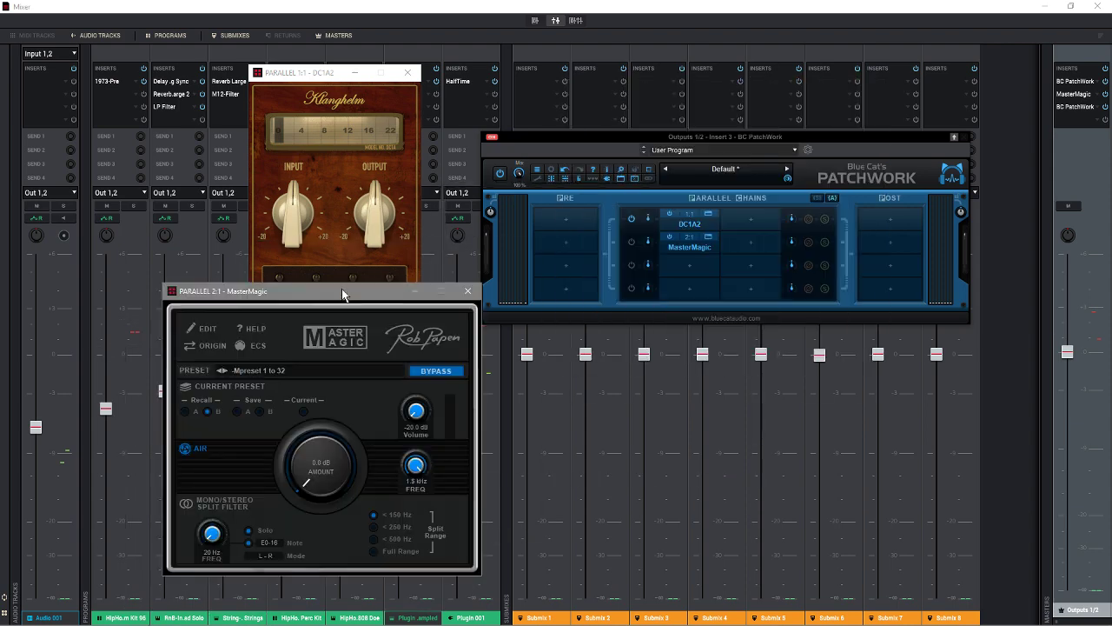